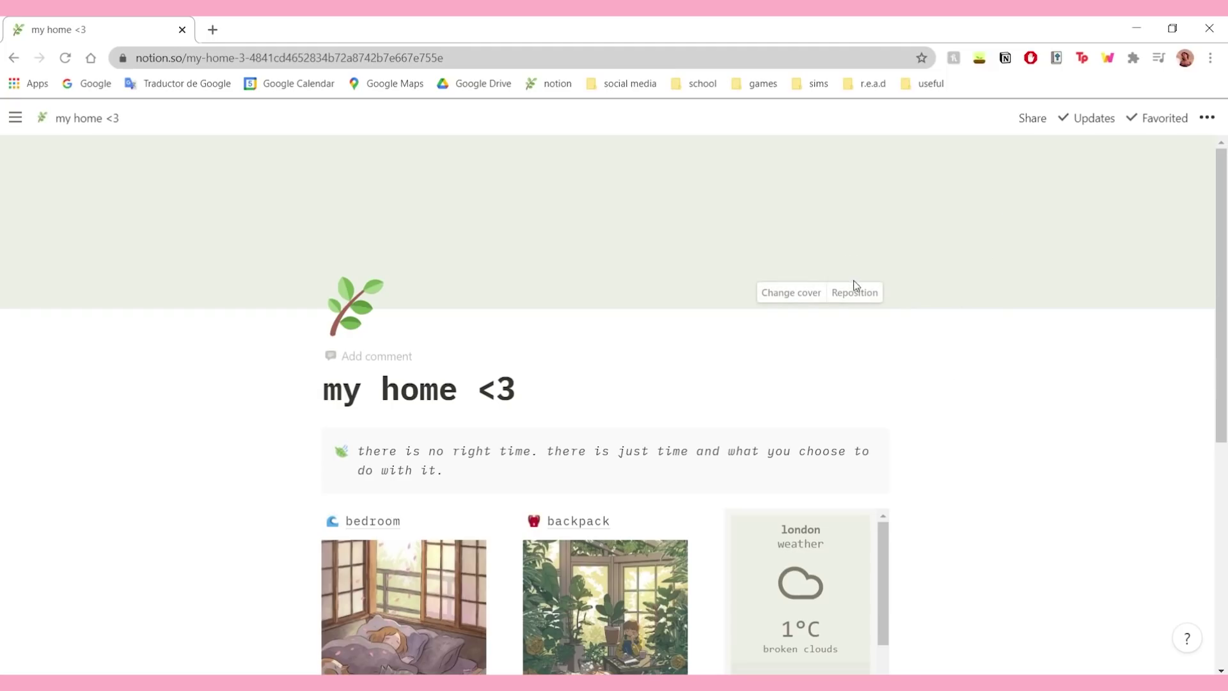
Step: Drag the 'my home <3' cover image to a new position and save that position
{"action": "mouse_move", "coordinate": [647, 286]}
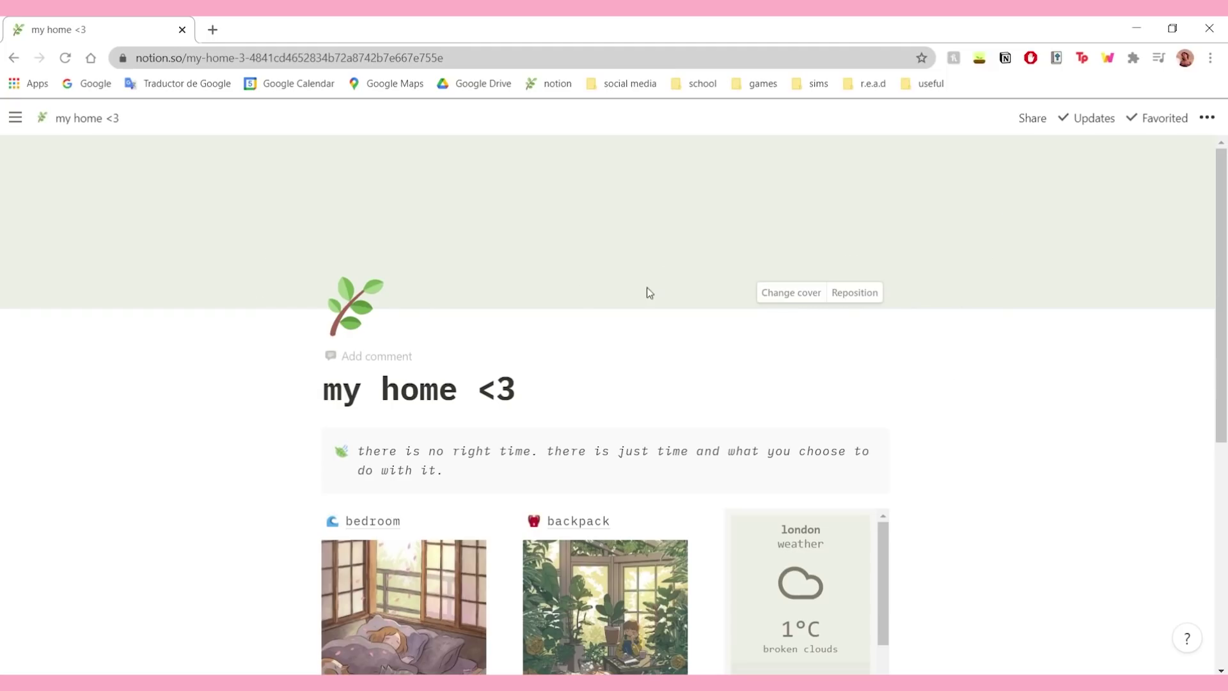
{"action": "left_click", "coordinate": [857, 294]}
{"action": "left_click_drag", "start_coordinate": [1061, 258], "coordinate": [1055, 175]}
{"action": "left_click_drag", "start_coordinate": [1076, 294], "coordinate": [1077, 528]}
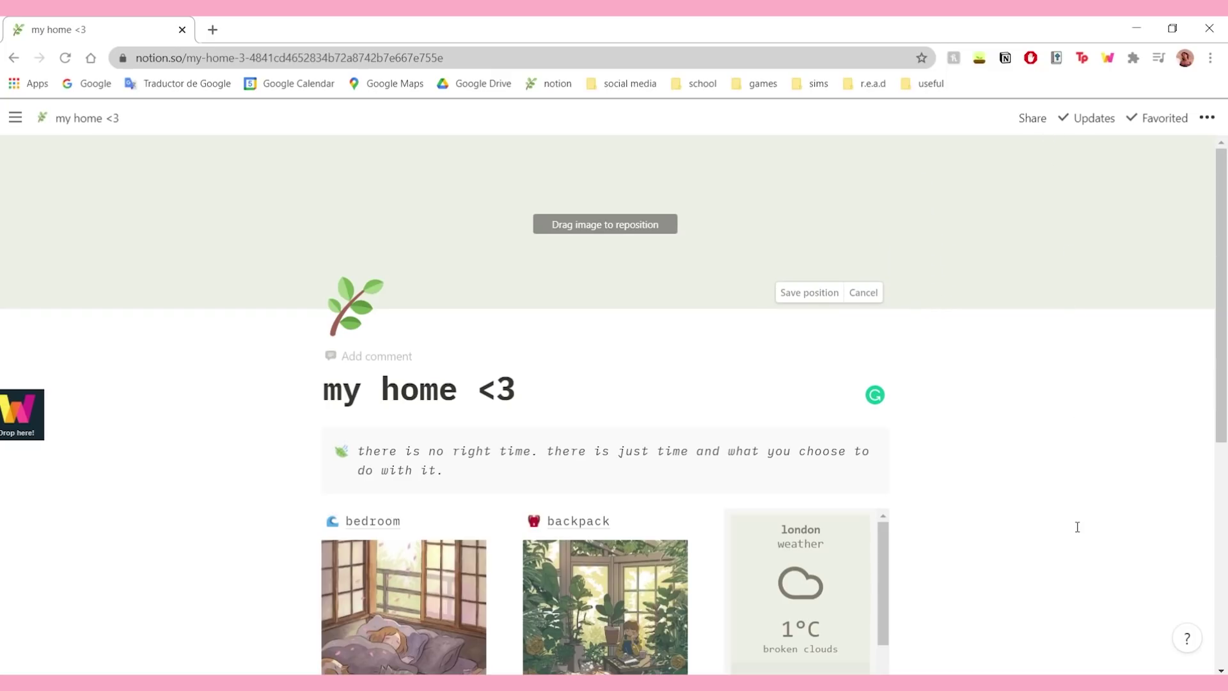
{"action": "left_click", "coordinate": [809, 292]}
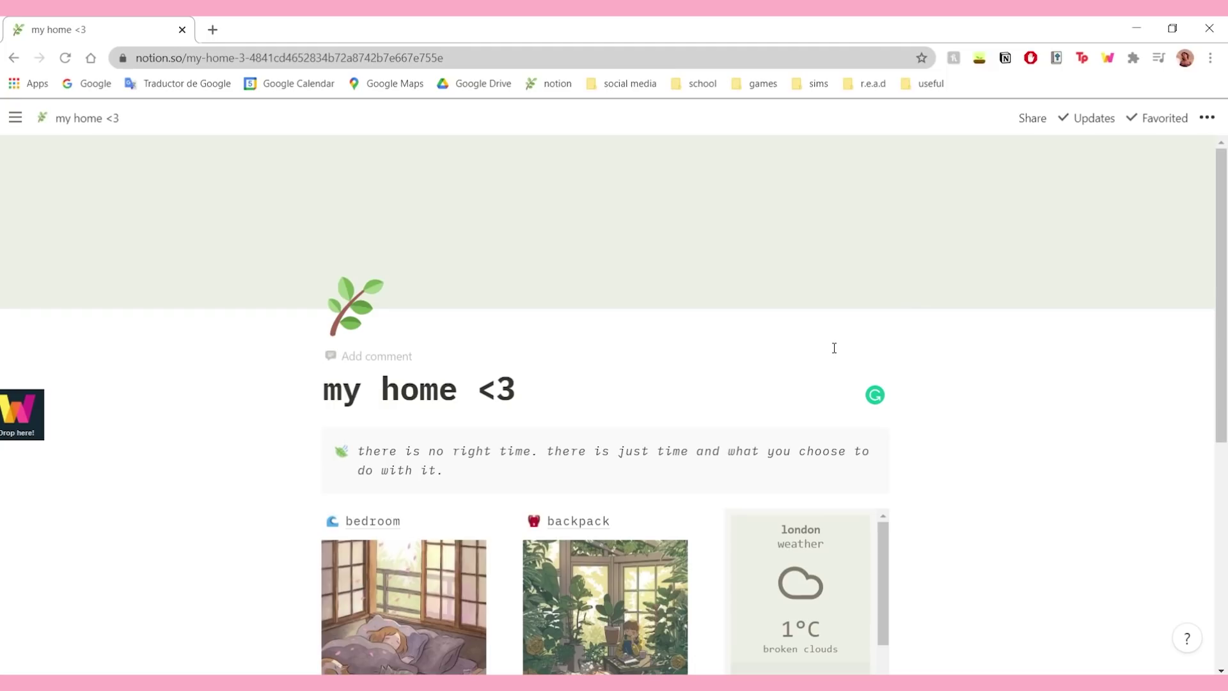
Step: Scroll to the 'this week' list and check off 'monday: back to school !'
{"action": "scroll", "coordinate": [834, 347], "scroll_direction": "down", "scroll_amount": 4}
{"action": "scroll", "coordinate": [414, 357], "scroll_direction": "up", "scroll_amount": 2}
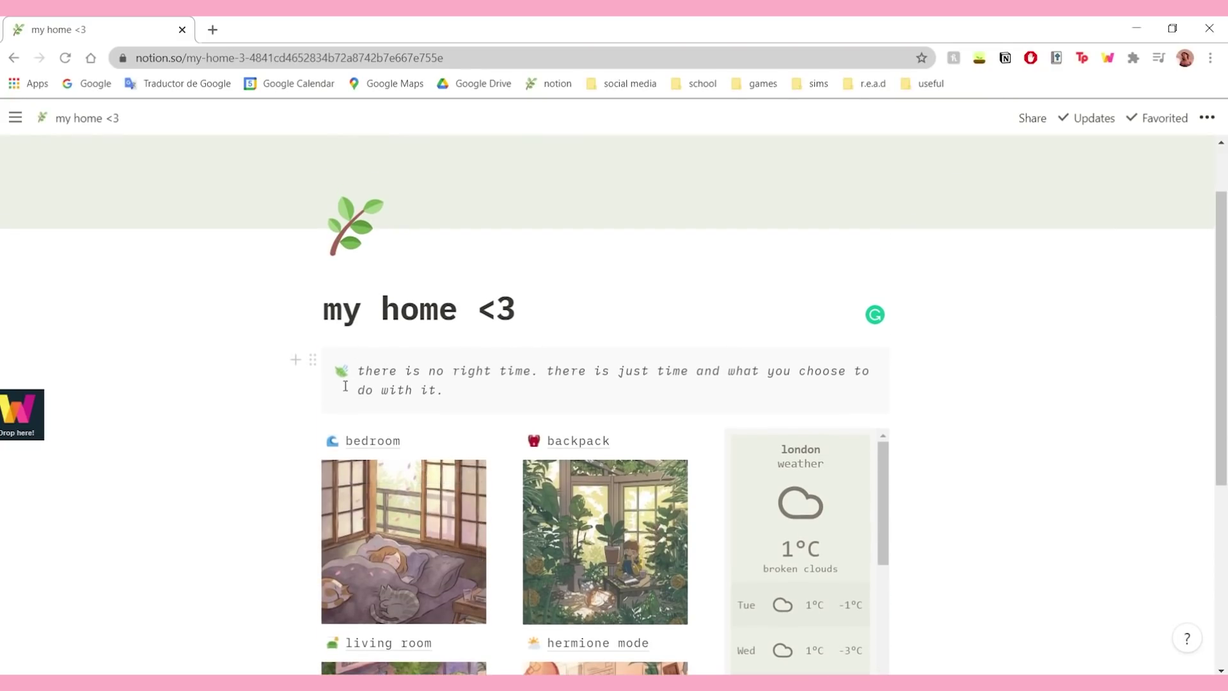
{"action": "scroll", "coordinate": [465, 383], "scroll_direction": "down", "scroll_amount": 4}
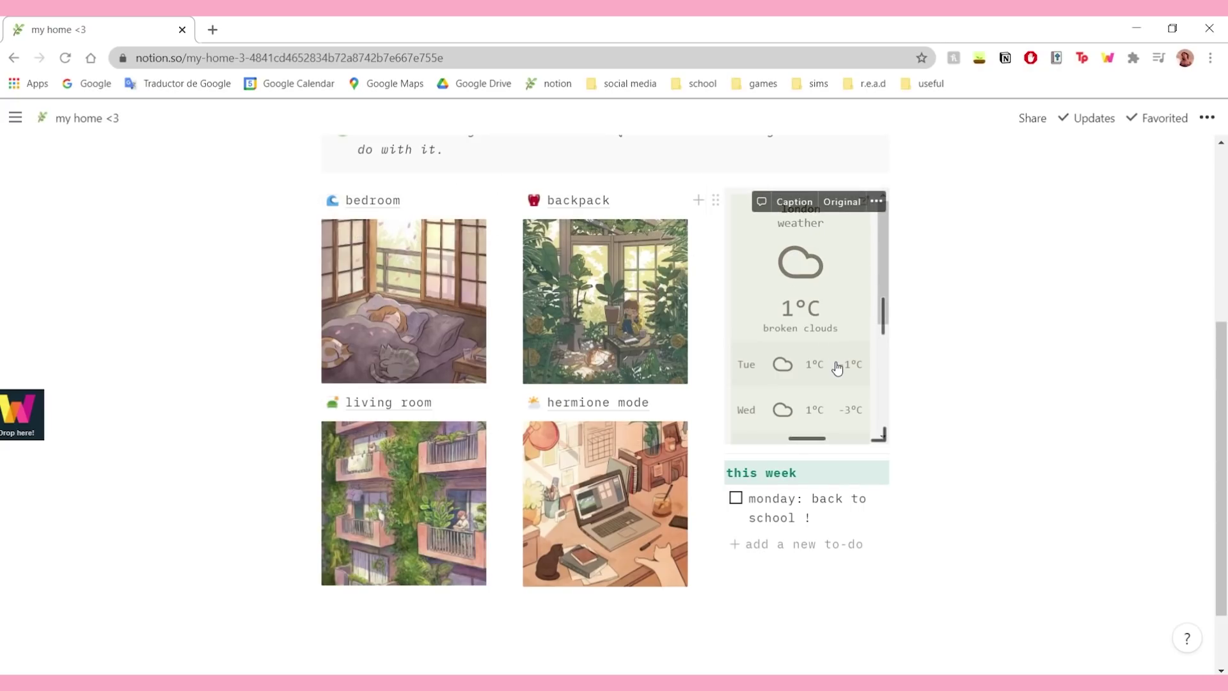
{"action": "scroll", "coordinate": [822, 370], "scroll_direction": "down", "scroll_amount": 3}
{"action": "scroll", "coordinate": [822, 370], "scroll_direction": "up", "scroll_amount": 4}
{"action": "scroll", "coordinate": [810, 375], "scroll_direction": "up", "scroll_amount": 1}
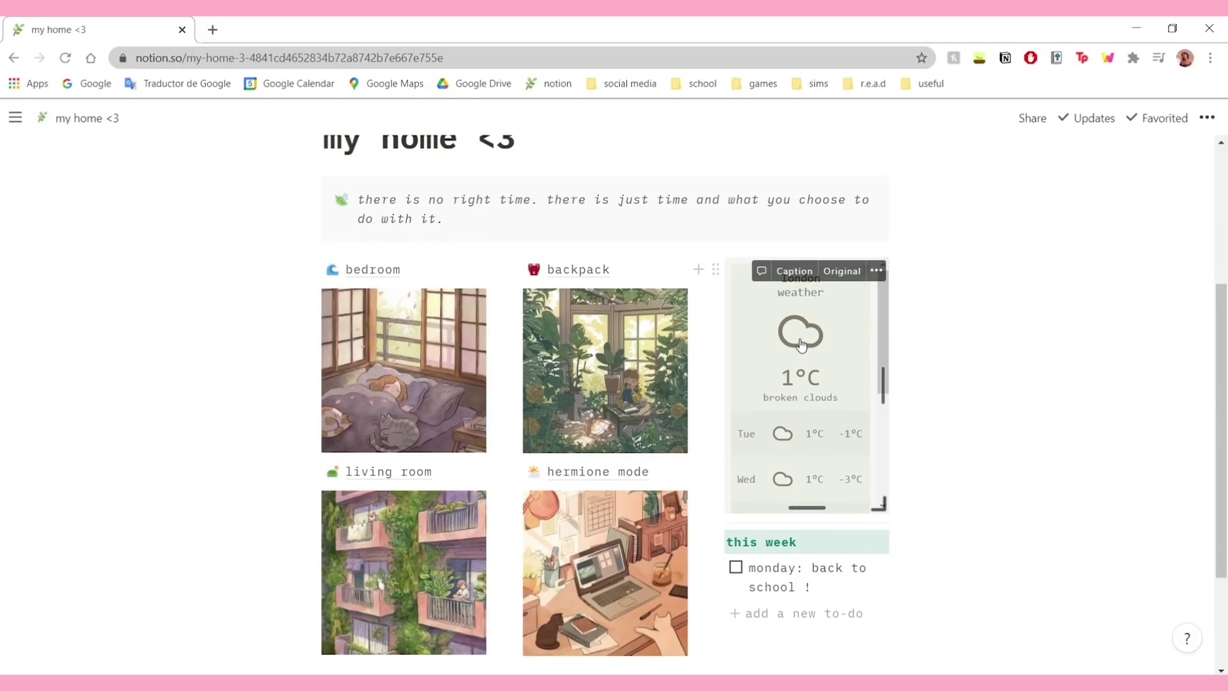
{"action": "scroll", "coordinate": [970, 417], "scroll_direction": "down", "scroll_amount": 1}
{"action": "scroll", "coordinate": [858, 283], "scroll_direction": "down", "scroll_amount": 3}
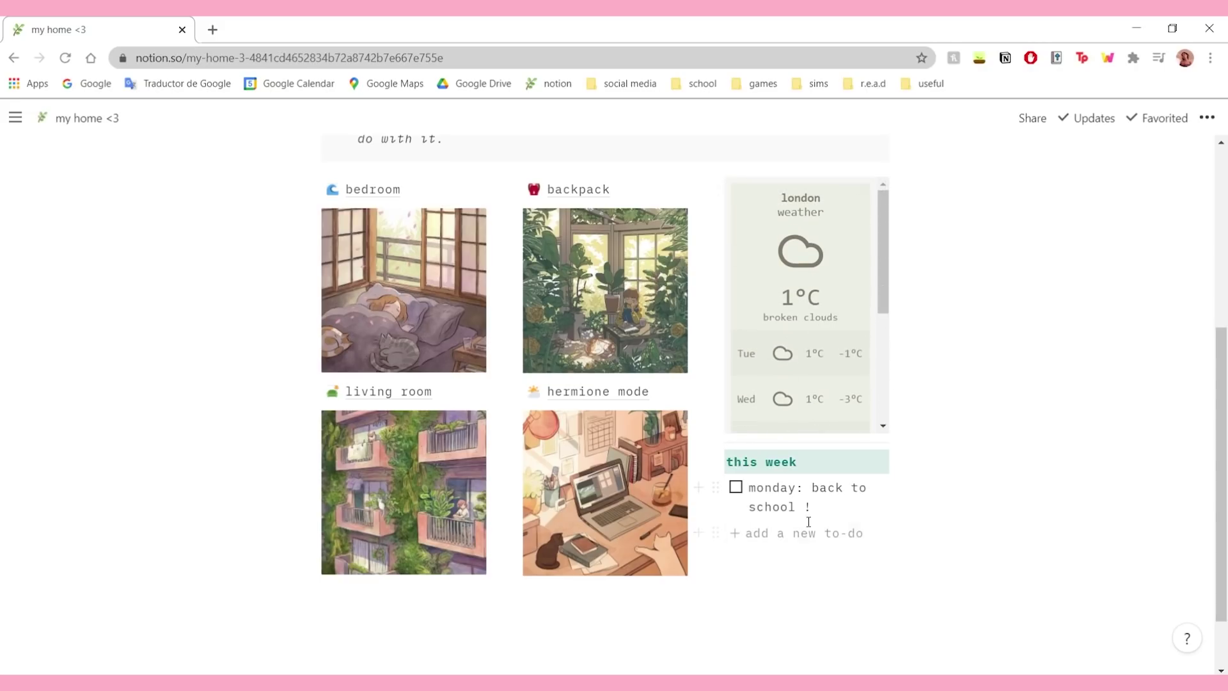
{"action": "left_click_drag", "start_coordinate": [747, 488], "coordinate": [817, 516]}
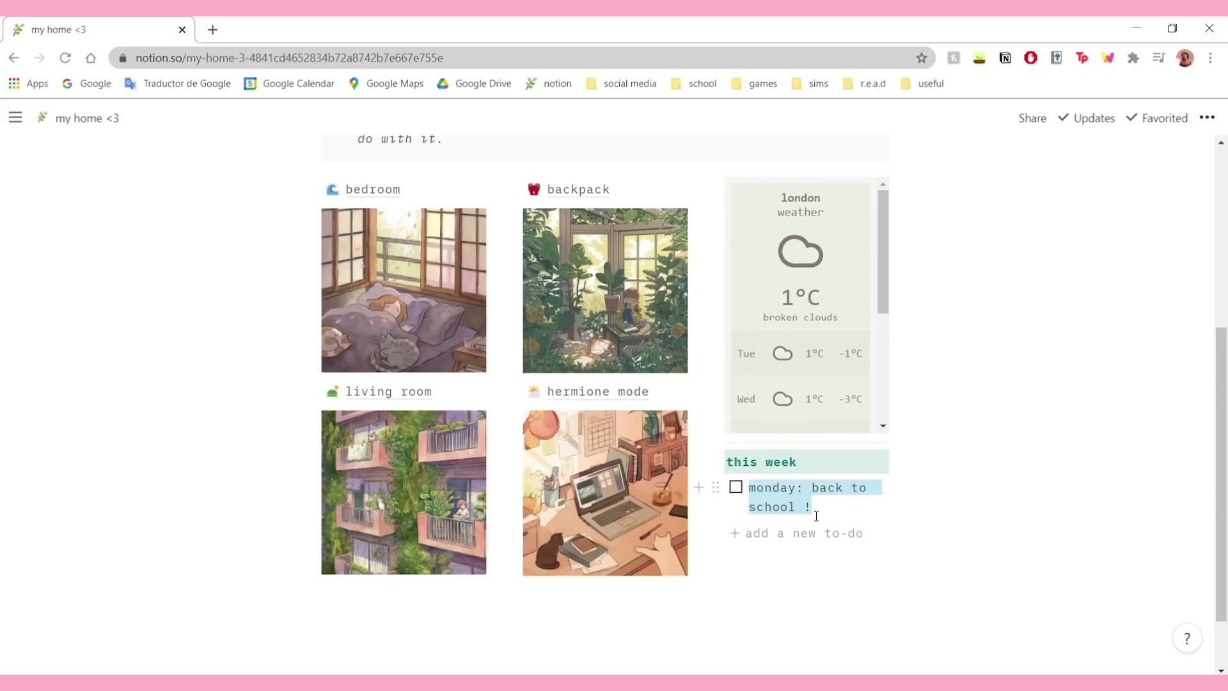
{"action": "left_click", "coordinate": [735, 487]}
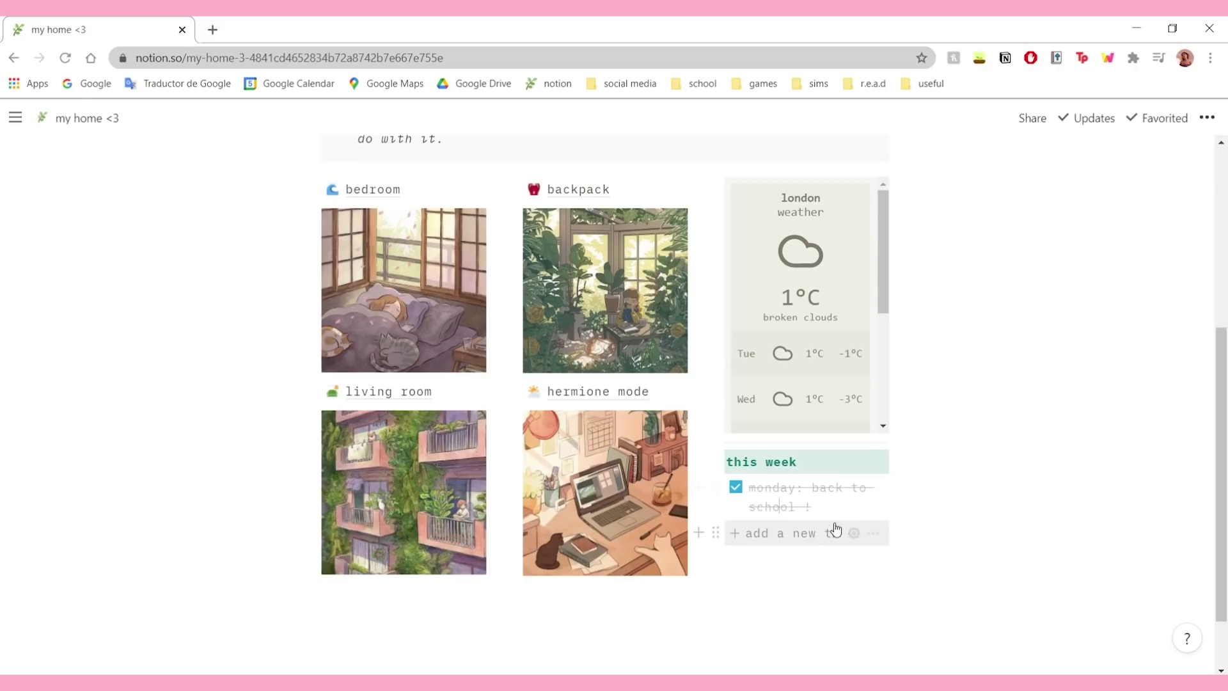
Step: Select and deselect the checked monday to-do line, then scroll back over the home page
{"action": "triple_click", "coordinate": [814, 508]}
{"action": "left_click", "coordinate": [795, 507]}
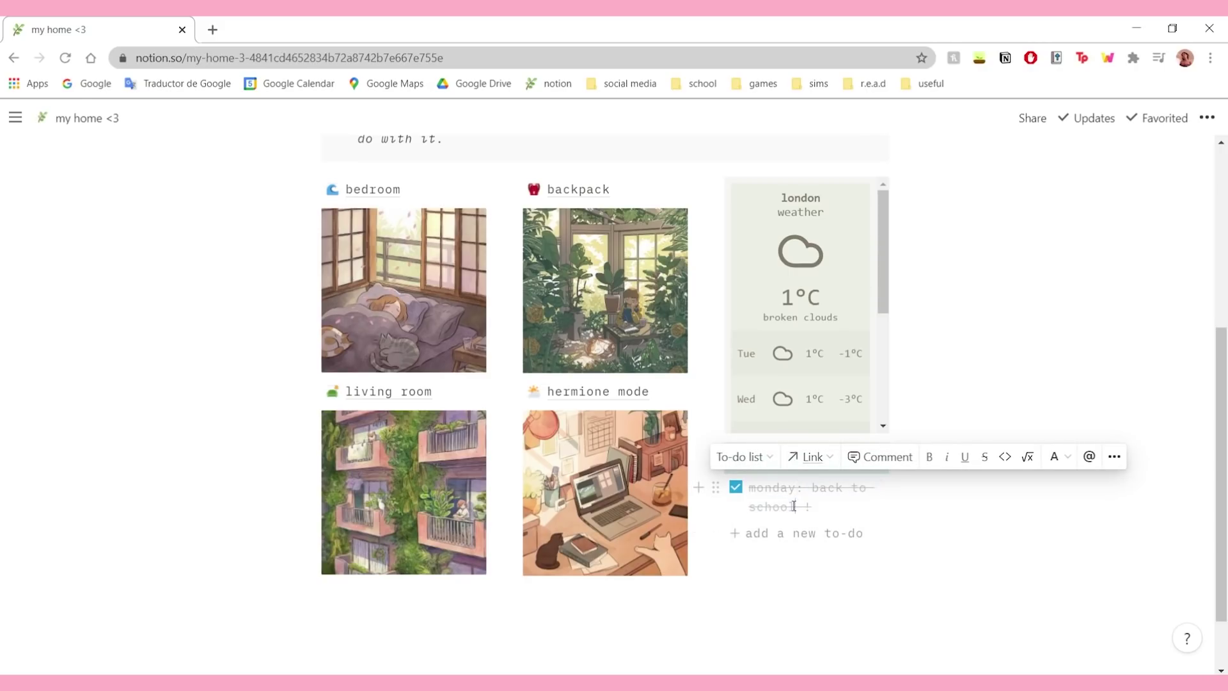
{"action": "left_click_drag", "start_coordinate": [746, 500], "coordinate": [839, 510]}
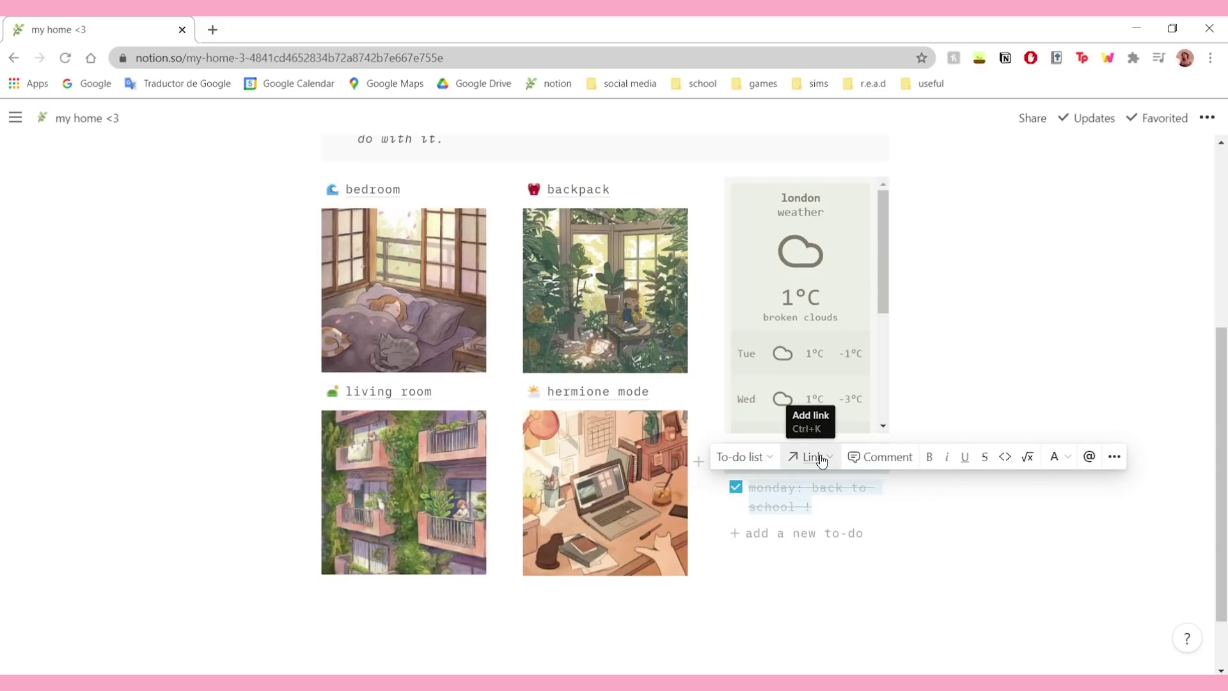
{"action": "left_click", "coordinate": [772, 497]}
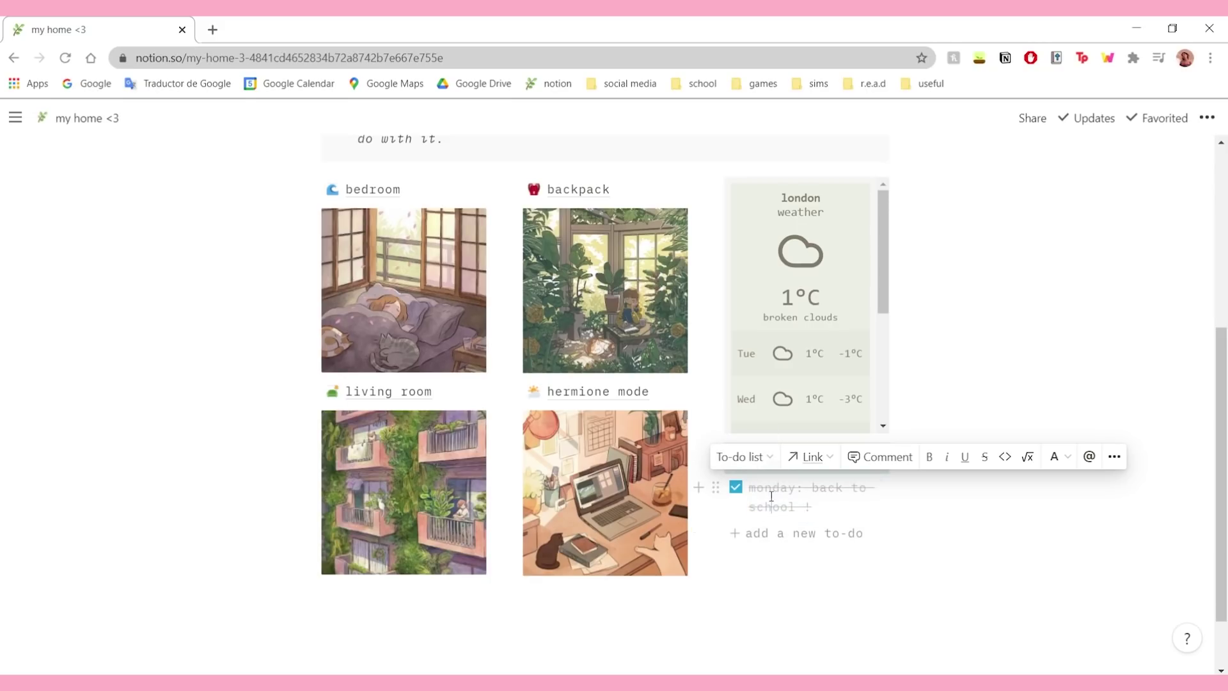
{"action": "scroll", "coordinate": [774, 501], "scroll_direction": "up", "scroll_amount": 3}
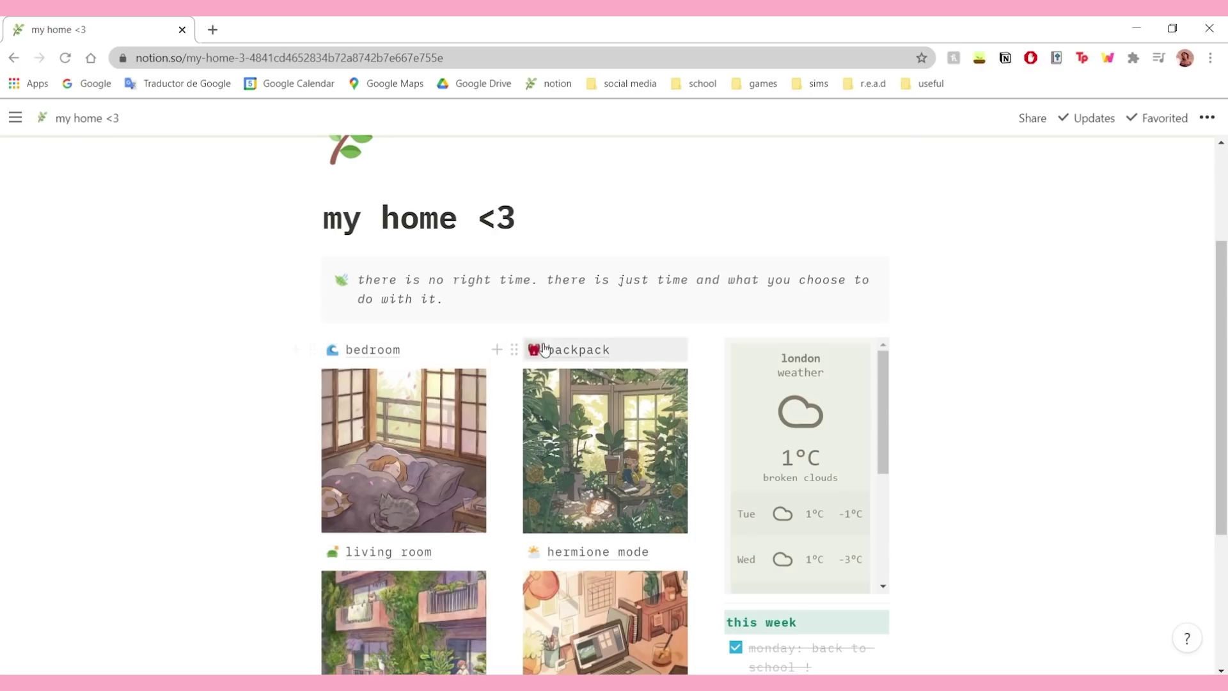
{"action": "scroll", "coordinate": [595, 349], "scroll_direction": "down", "scroll_amount": 3}
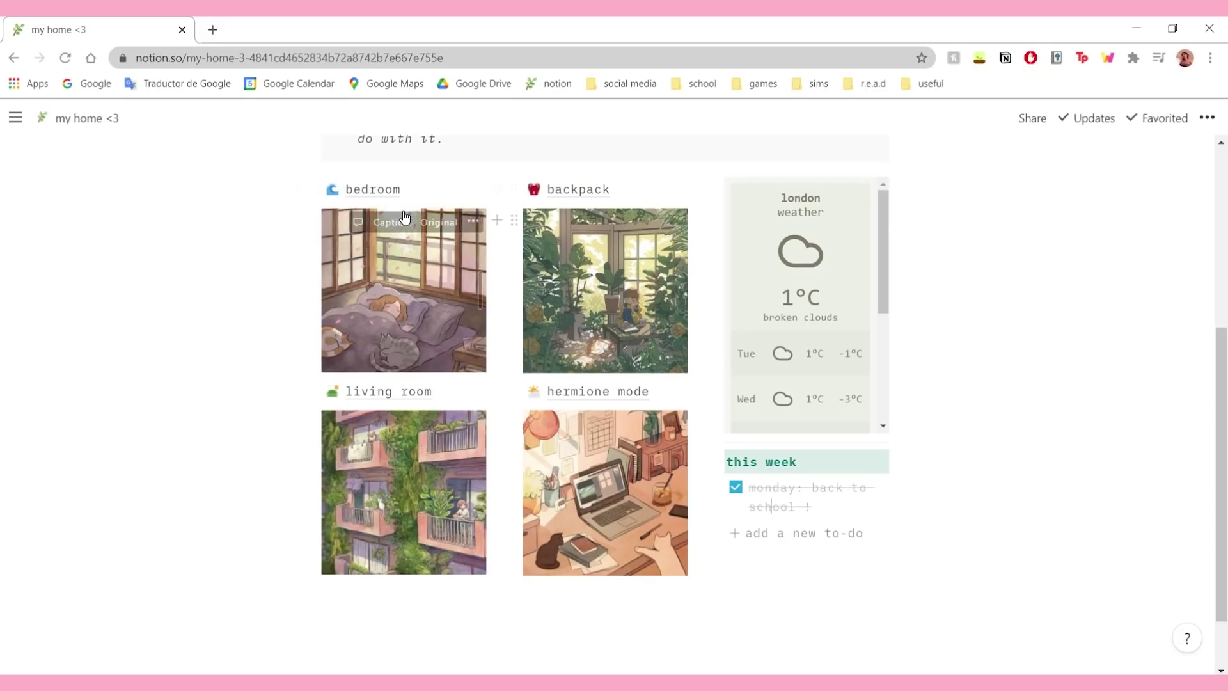
{"action": "scroll", "coordinate": [398, 173], "scroll_direction": "up", "scroll_amount": 3}
Step: Open the bedroom sub-page from the 'my home <3' page
{"action": "left_click", "coordinate": [394, 358]}
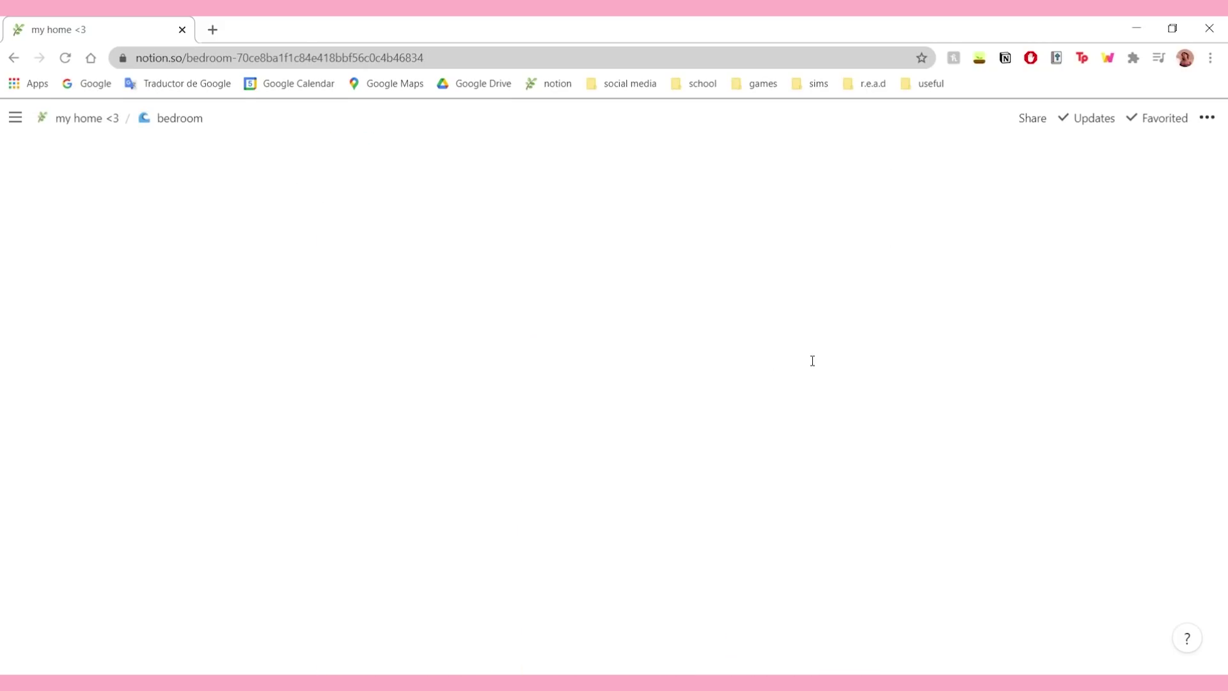
{"action": "left_click", "coordinate": [110, 114]}
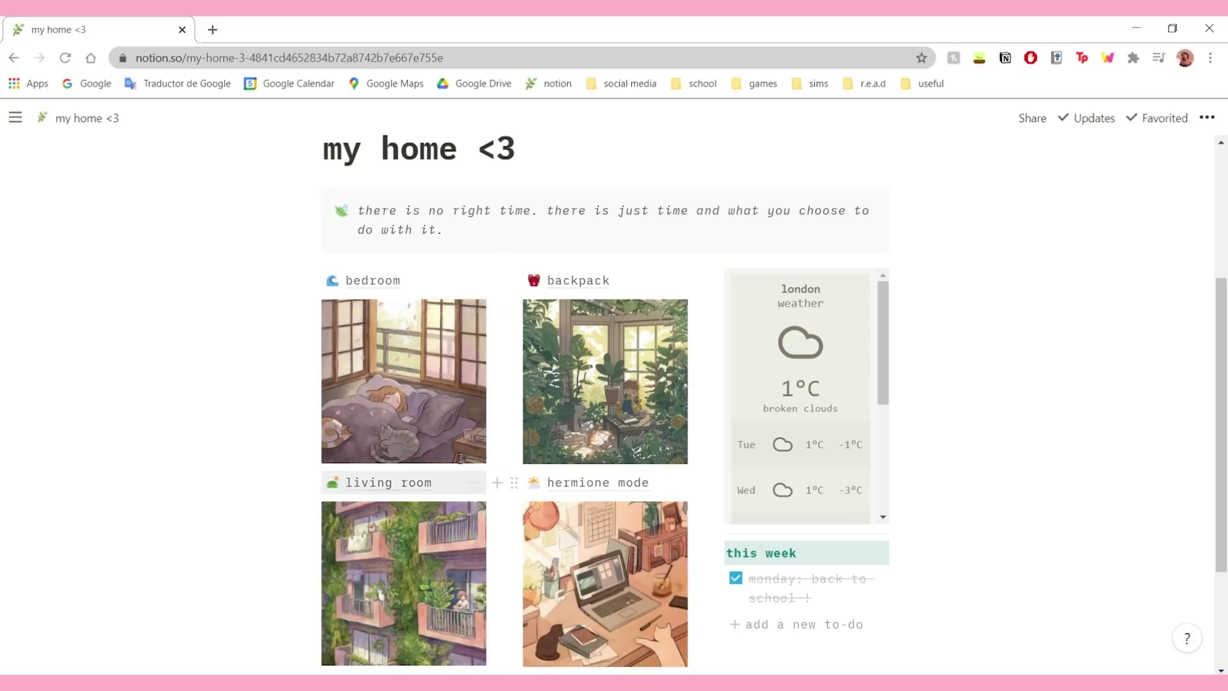
{"action": "scroll", "coordinate": [652, 414], "scroll_direction": "down", "scroll_amount": 3}
{"action": "scroll", "coordinate": [651, 414], "scroll_direction": "up", "scroll_amount": 5}
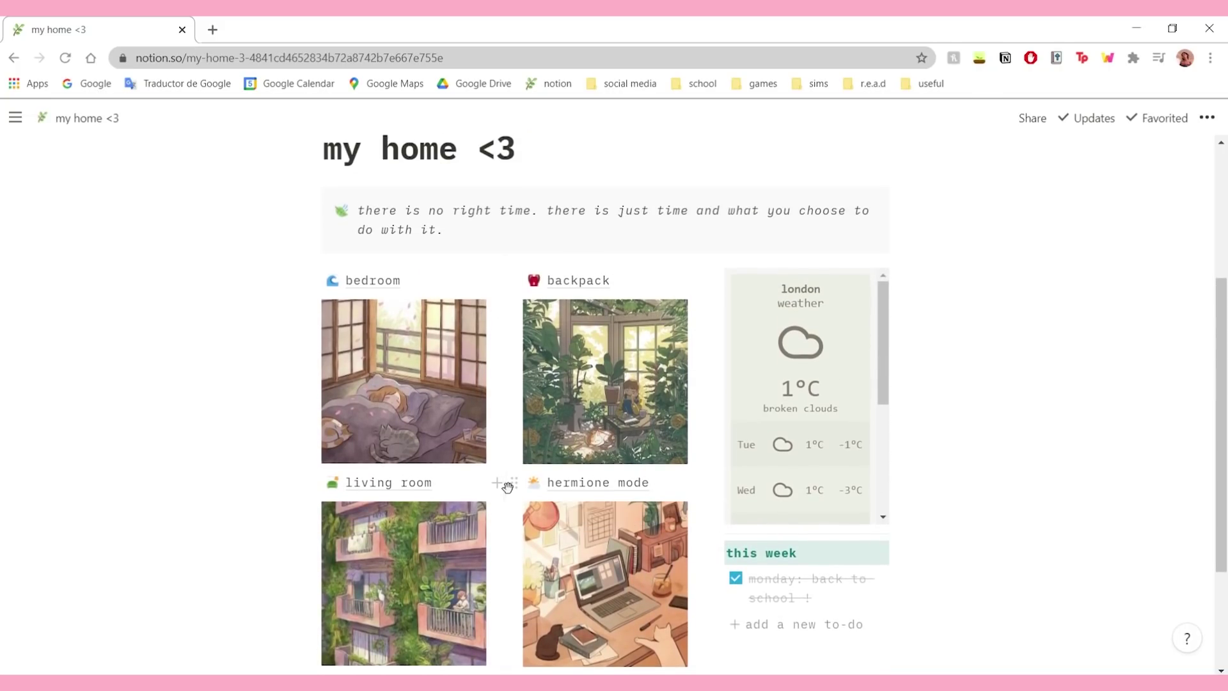
{"action": "left_click", "coordinate": [369, 277]}
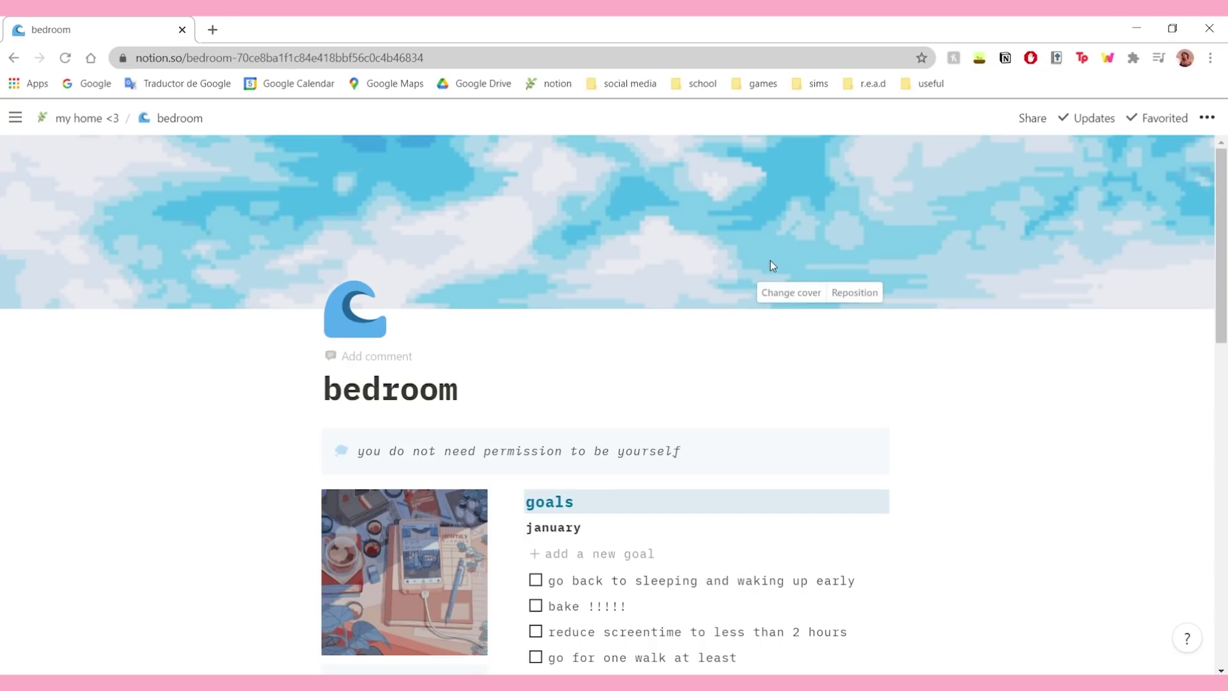
Step: Scroll down the bedroom page to the five january goal rows, then select and deselect them
{"action": "scroll", "coordinate": [770, 259], "scroll_direction": "down", "scroll_amount": 4}
{"action": "scroll", "coordinate": [759, 365], "scroll_direction": "up", "scroll_amount": 4}
{"action": "scroll", "coordinate": [759, 366], "scroll_direction": "up", "scroll_amount": 1}
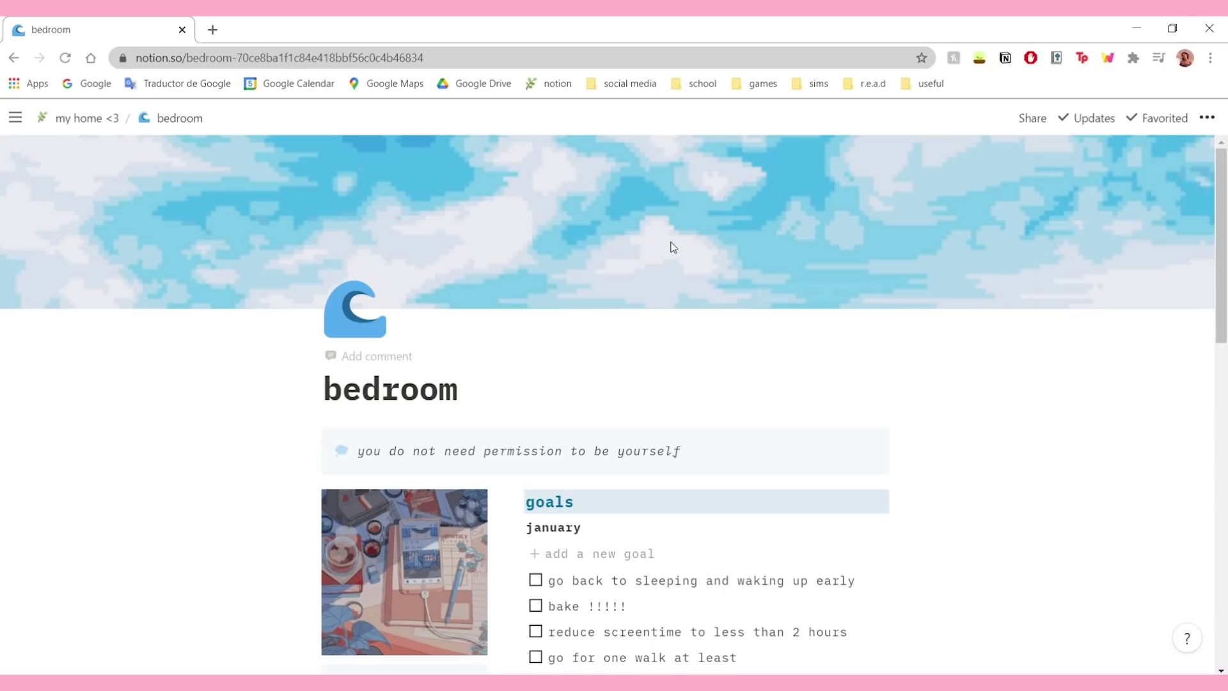
{"action": "scroll", "coordinate": [645, 378], "scroll_direction": "down", "scroll_amount": 1}
{"action": "scroll", "coordinate": [646, 378], "scroll_direction": "down", "scroll_amount": 3}
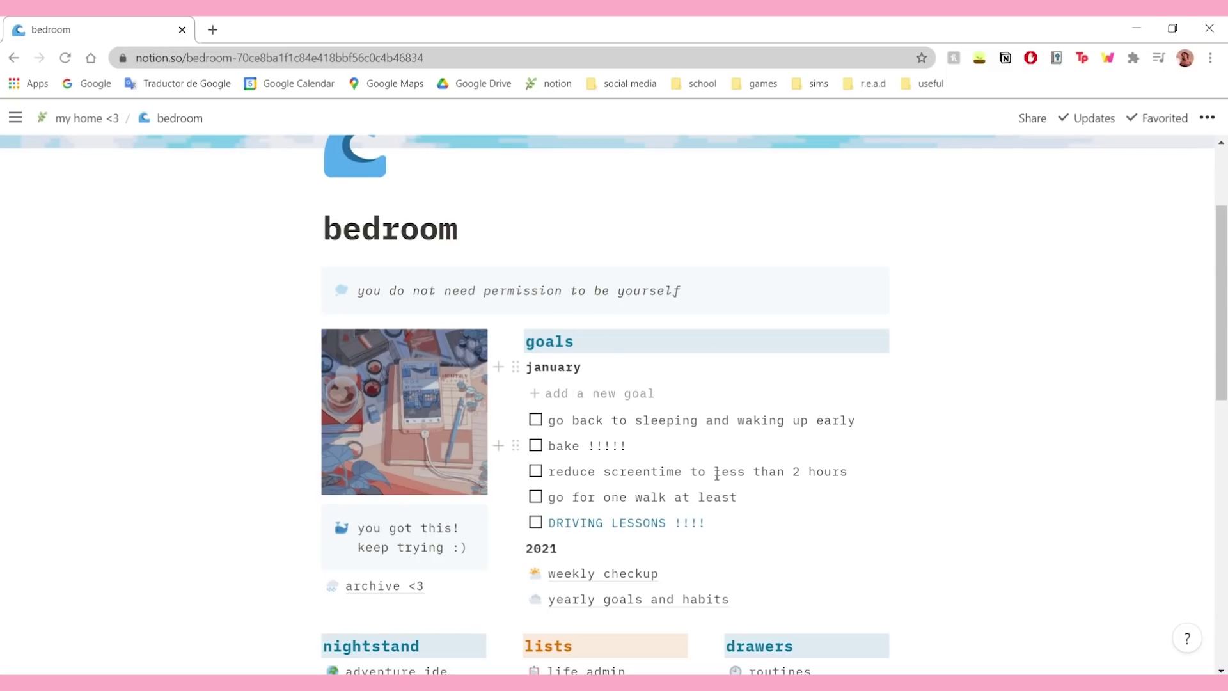
{"action": "scroll", "coordinate": [675, 500], "scroll_direction": "down", "scroll_amount": 2}
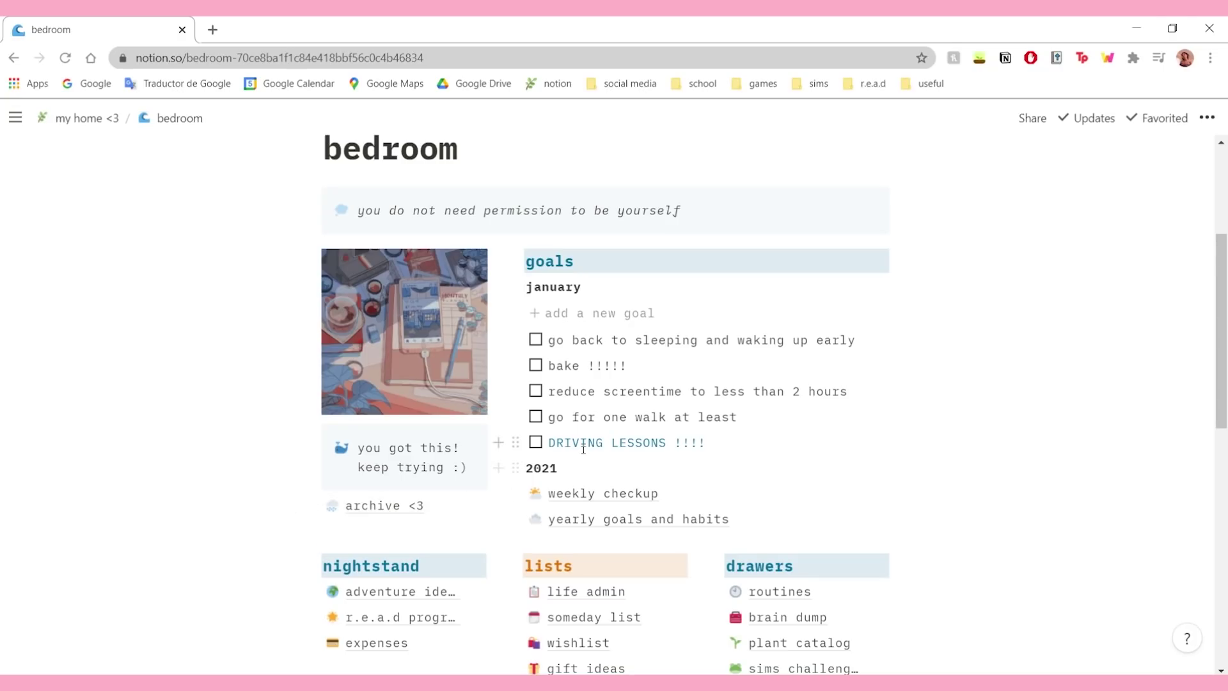
{"action": "left_click_drag", "start_coordinate": [705, 444], "coordinate": [602, 298]}
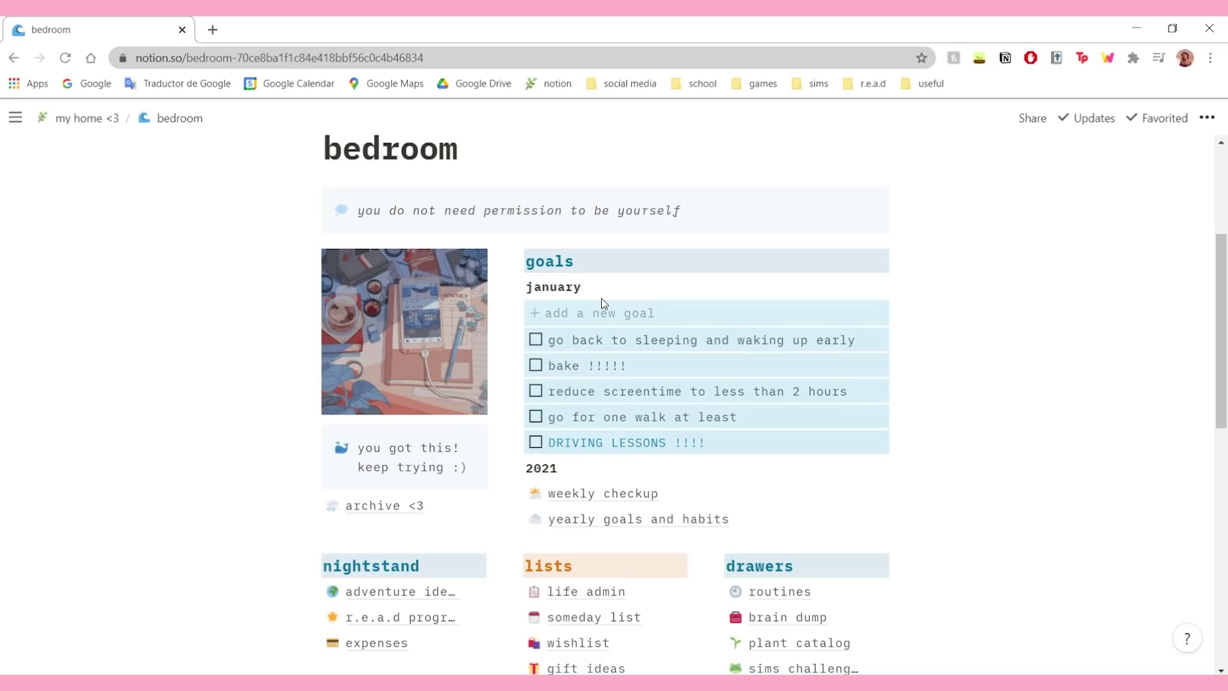
{"action": "left_click", "coordinate": [596, 391]}
{"action": "left_click_drag", "start_coordinate": [714, 435], "coordinate": [555, 309]}
{"action": "left_click", "coordinate": [595, 391]}
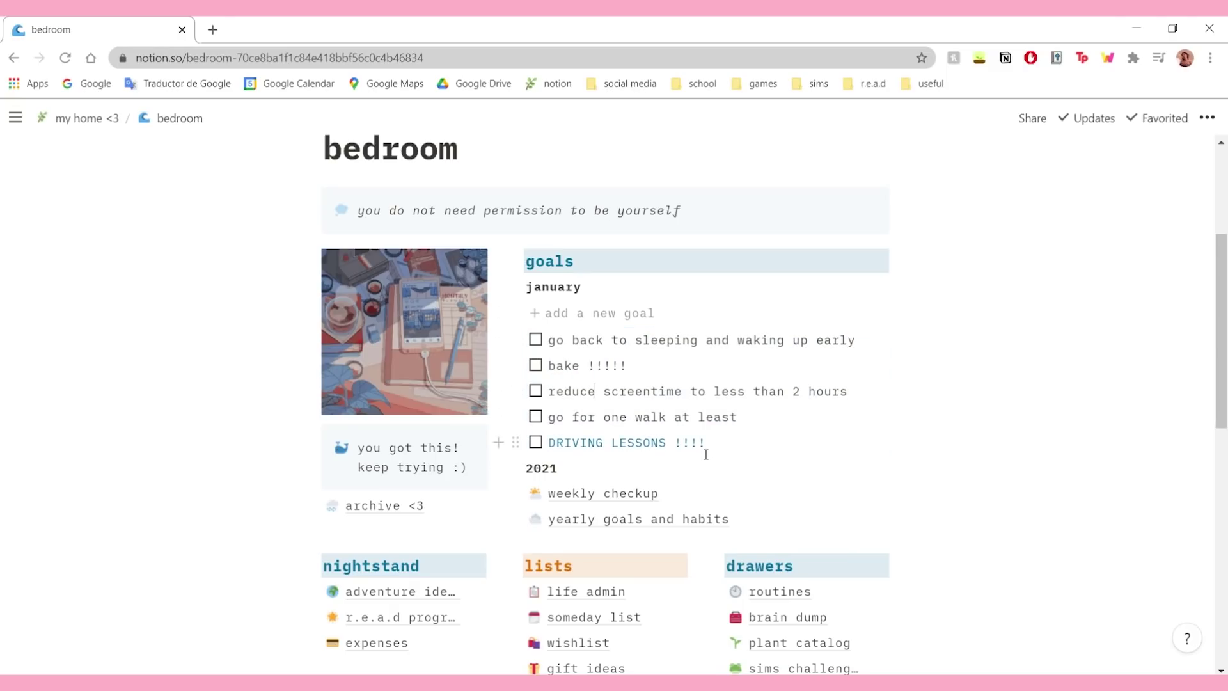
{"action": "left_click_drag", "start_coordinate": [745, 443], "coordinate": [740, 343]}
{"action": "left_click", "coordinate": [742, 344]}
Step: Open the 'weekly checkup' page listed under 2021
{"action": "scroll", "coordinate": [727, 266], "scroll_direction": "down", "scroll_amount": 3}
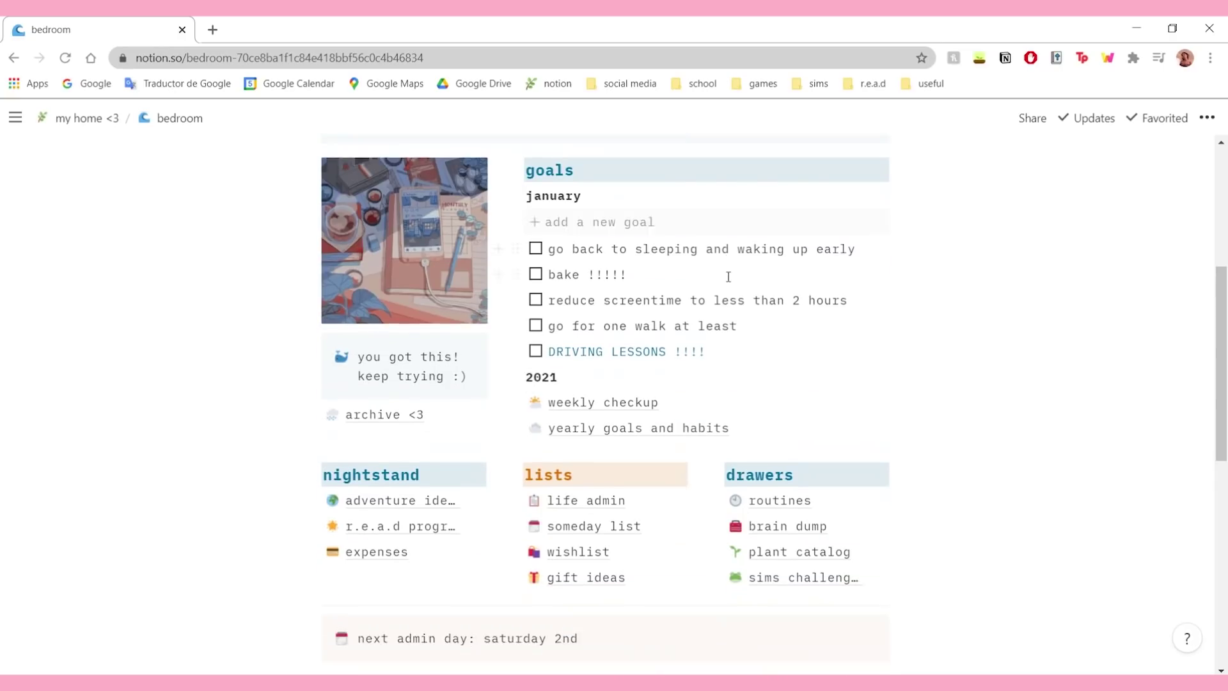
{"action": "scroll", "coordinate": [561, 308], "scroll_direction": "up", "scroll_amount": 2}
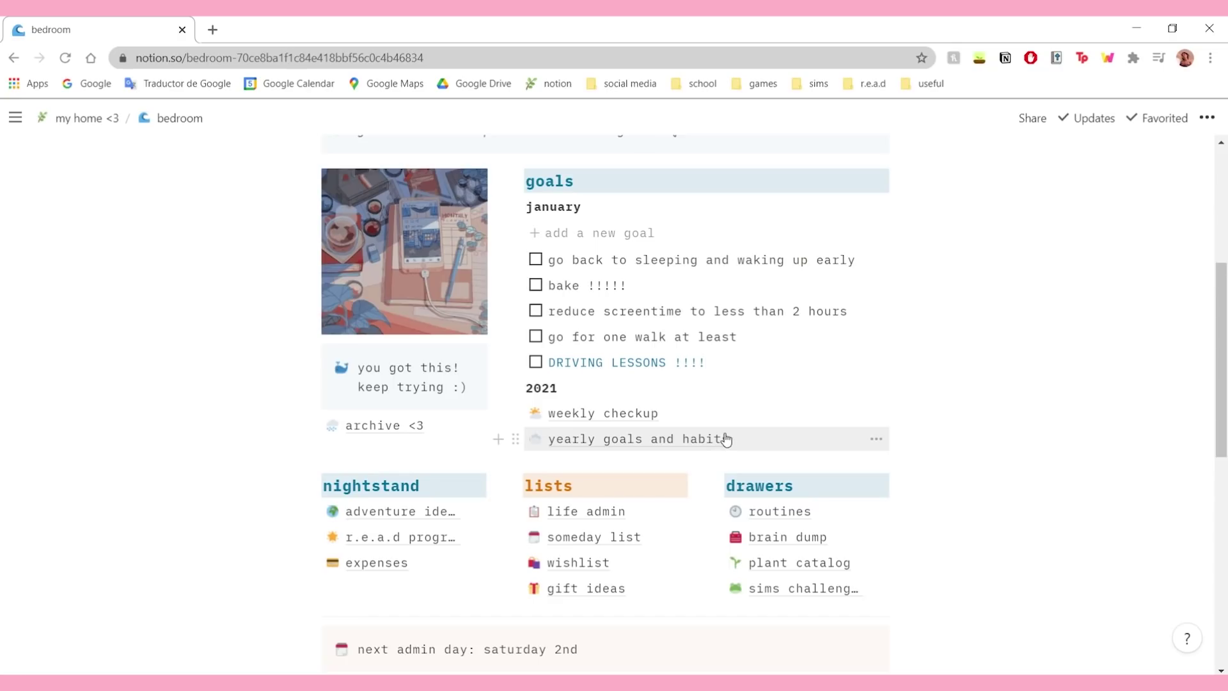
{"action": "left_click", "coordinate": [685, 414]}
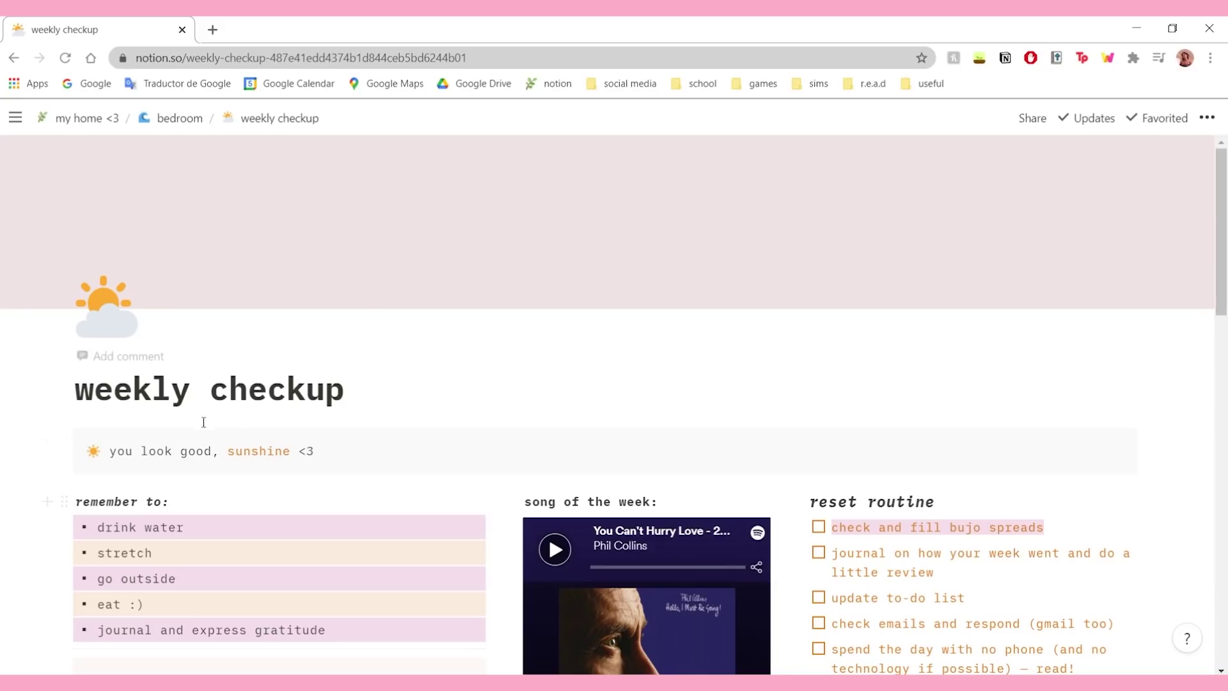
{"action": "scroll", "coordinate": [815, 488], "scroll_direction": "down", "scroll_amount": 3}
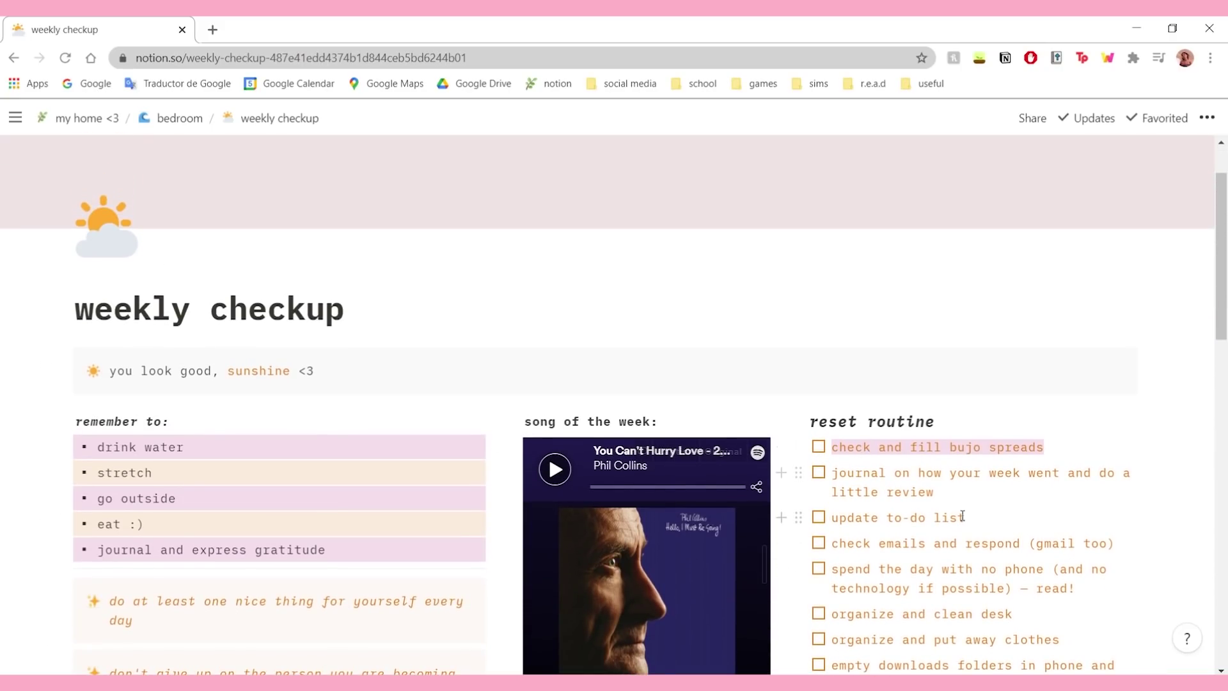
{"action": "scroll", "coordinate": [878, 426], "scroll_direction": "down", "scroll_amount": 3}
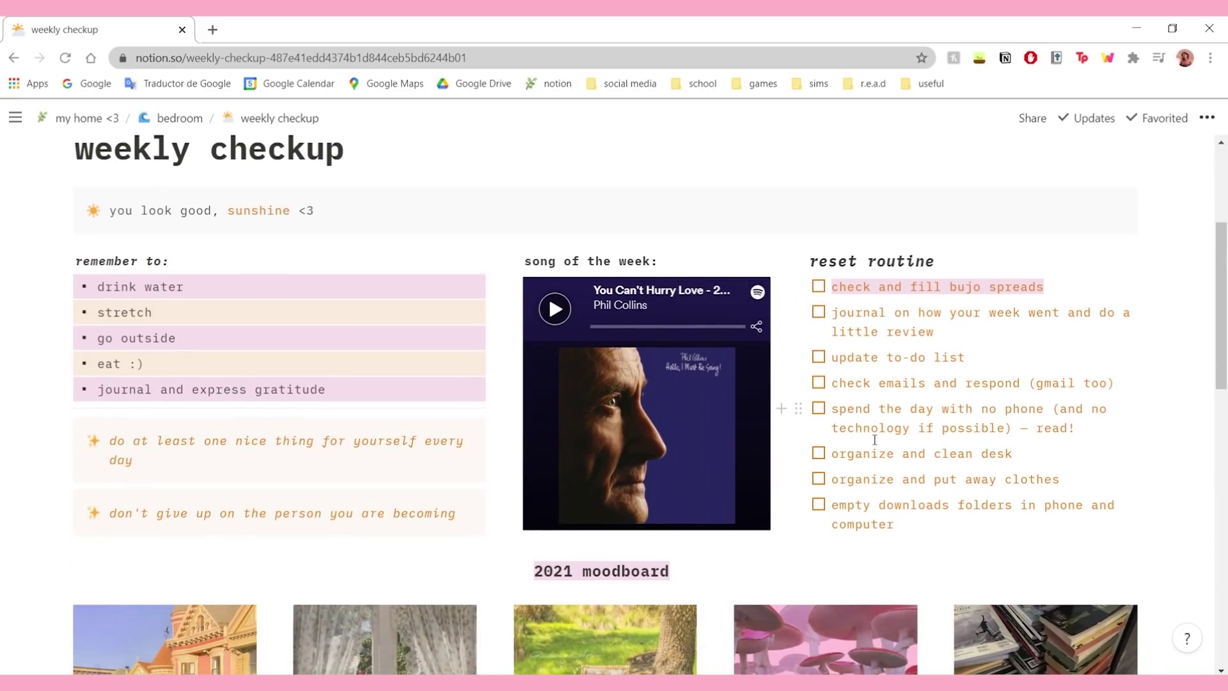
{"action": "left_click_drag", "start_coordinate": [427, 292], "coordinate": [376, 317]}
{"action": "left_click", "coordinate": [346, 366]}
{"action": "scroll", "coordinate": [581, 332], "scroll_direction": "down", "scroll_amount": 3}
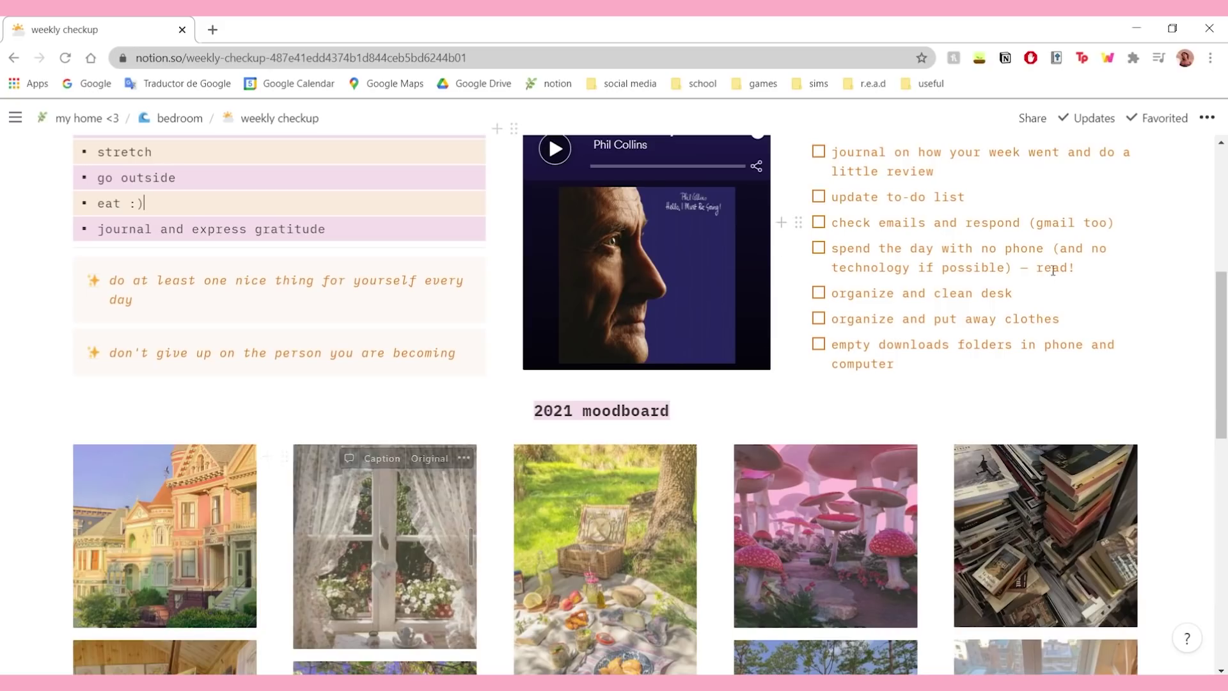
{"action": "scroll", "coordinate": [1055, 266], "scroll_direction": "up", "scroll_amount": 3}
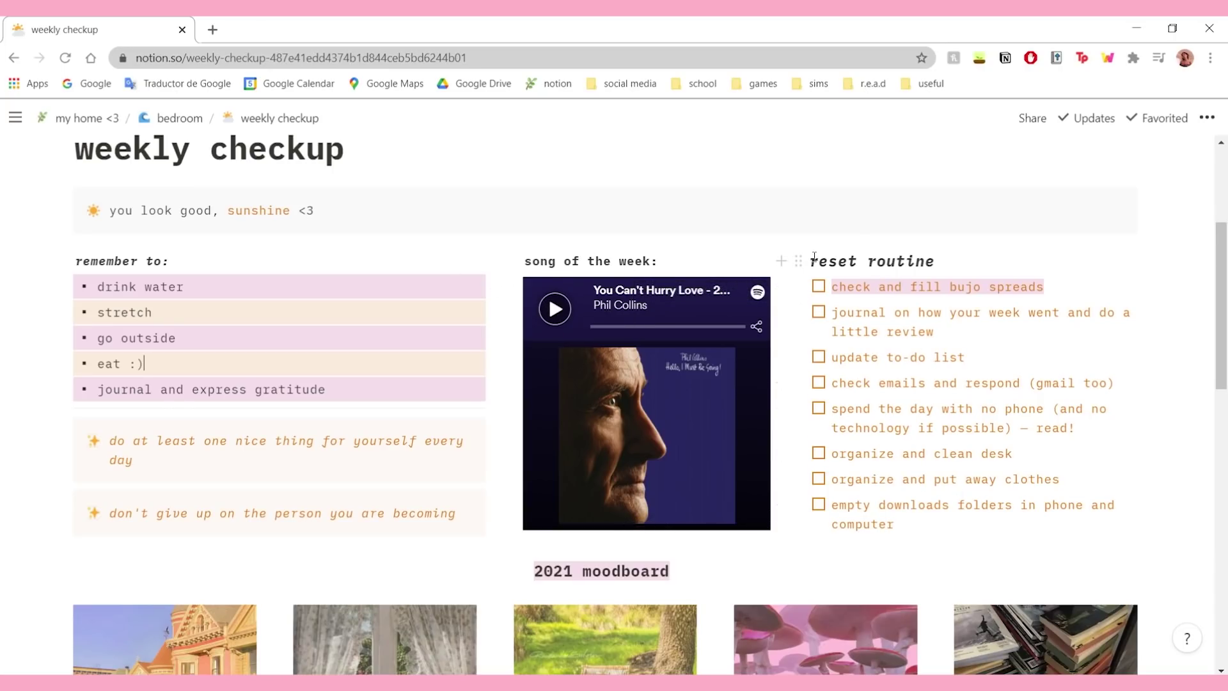
{"action": "left_click_drag", "start_coordinate": [814, 256], "coordinate": [934, 339]}
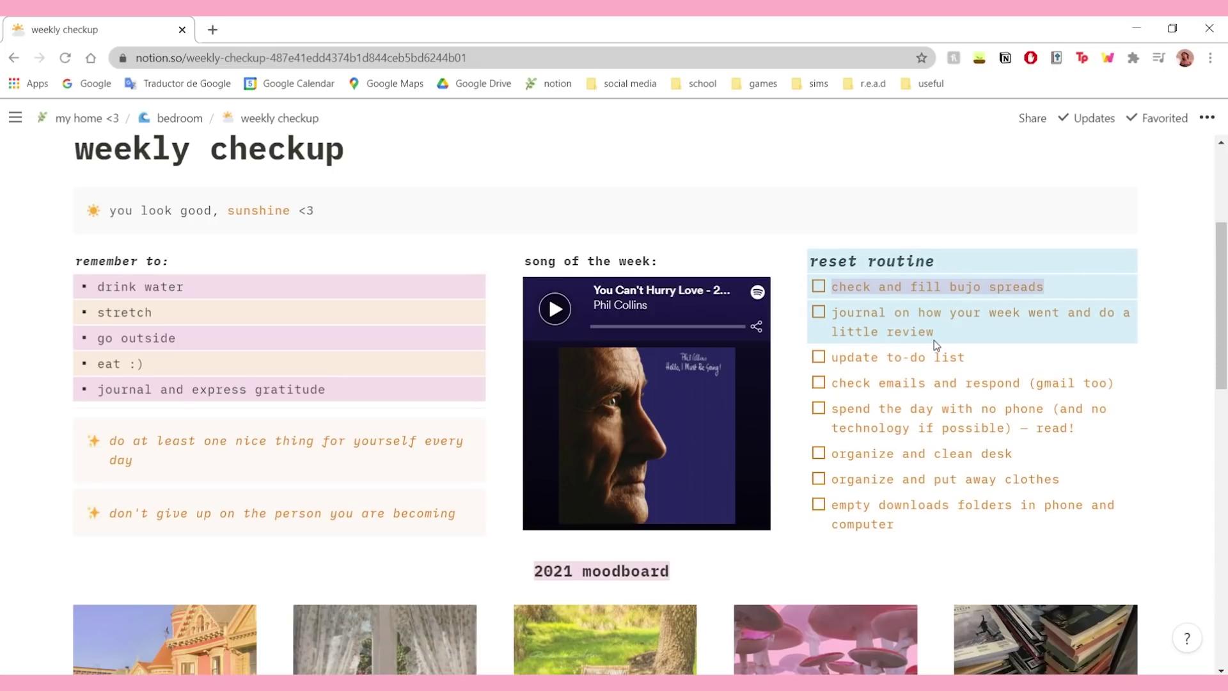
{"action": "left_click", "coordinate": [912, 425]}
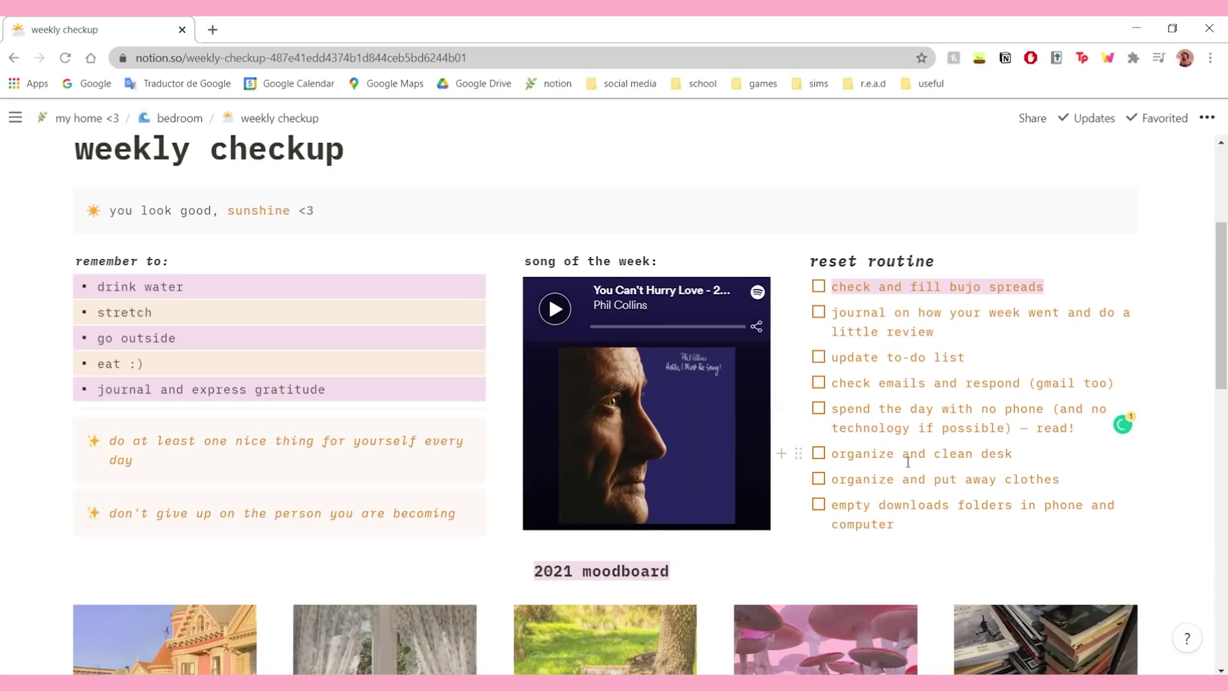
{"action": "scroll", "coordinate": [913, 467], "scroll_direction": "down", "scroll_amount": 1}
{"action": "scroll", "coordinate": [914, 468], "scroll_direction": "down", "scroll_amount": 3}
{"action": "scroll", "coordinate": [905, 476], "scroll_direction": "up", "scroll_amount": 5}
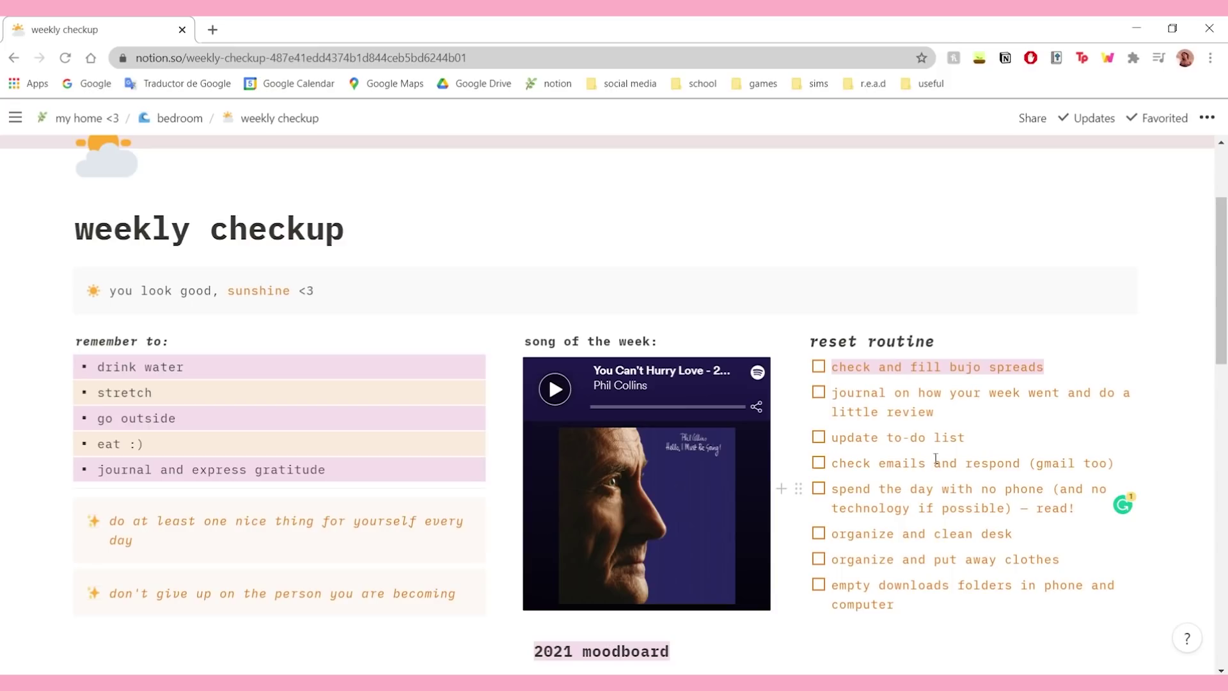
{"action": "scroll", "coordinate": [945, 387], "scroll_direction": "down", "scroll_amount": 2}
{"action": "left_click_drag", "start_coordinate": [921, 481], "coordinate": [874, 298]}
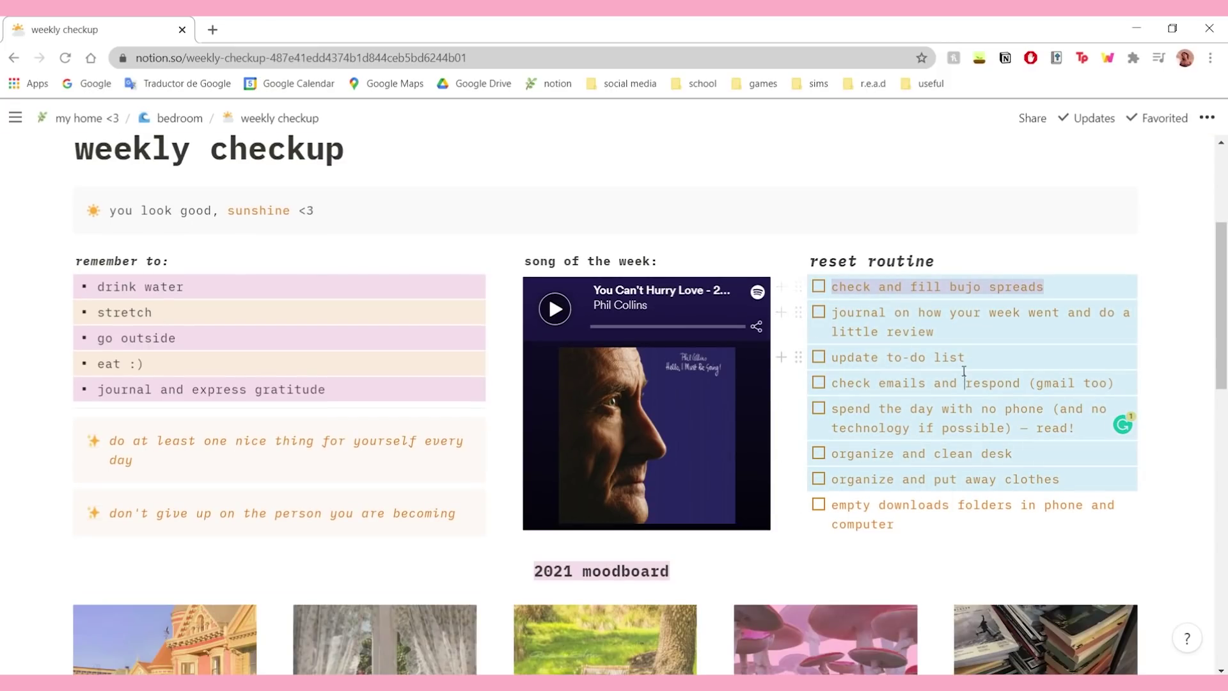
{"action": "left_click", "coordinate": [965, 381]}
{"action": "scroll", "coordinate": [915, 443], "scroll_direction": "down", "scroll_amount": 1}
Step: Scroll through the weekly checkup moodboard, then return to bedroom via its breadcrumb
{"action": "scroll", "coordinate": [1042, 348], "scroll_direction": "down", "scroll_amount": 10}
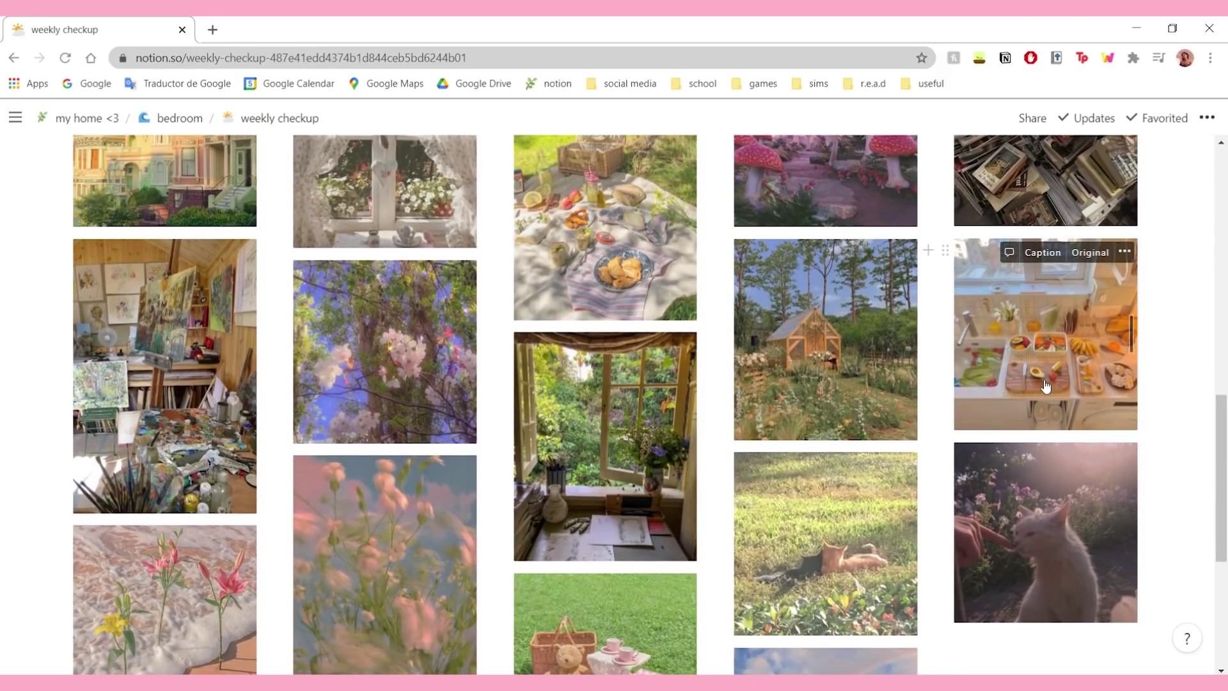
{"action": "scroll", "coordinate": [1047, 393], "scroll_direction": "up", "scroll_amount": 10}
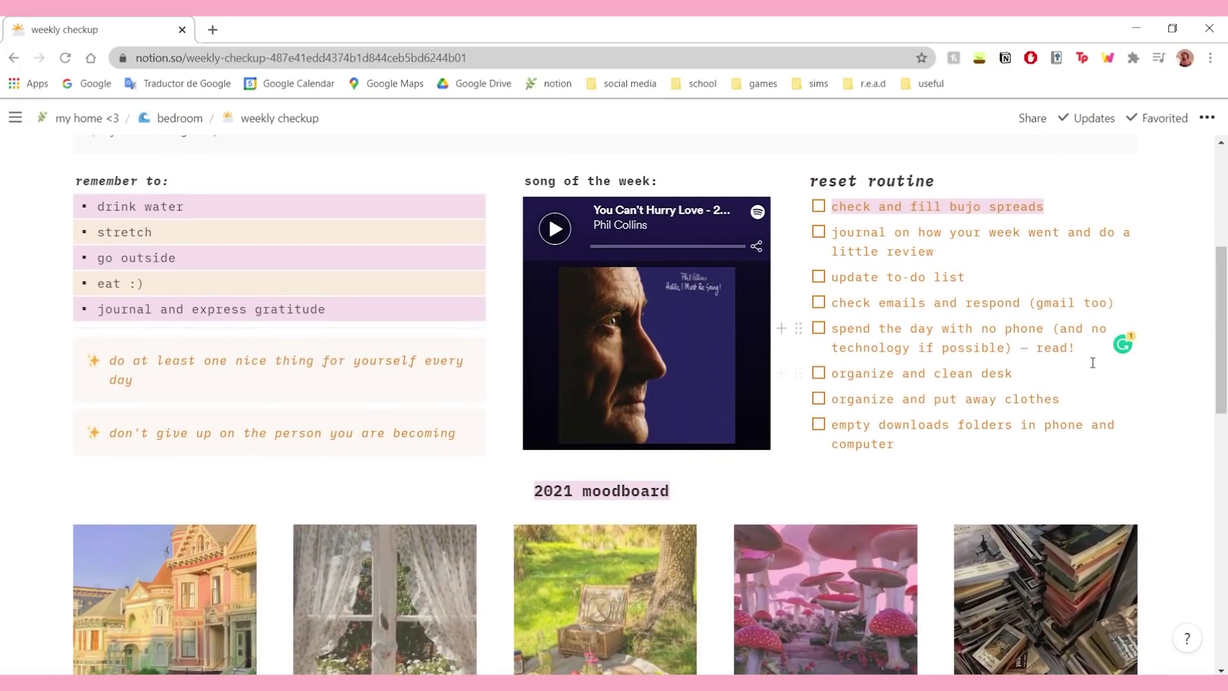
{"action": "scroll", "coordinate": [1094, 370], "scroll_direction": "down", "scroll_amount": 3}
{"action": "scroll", "coordinate": [1094, 369], "scroll_direction": "down", "scroll_amount": 2}
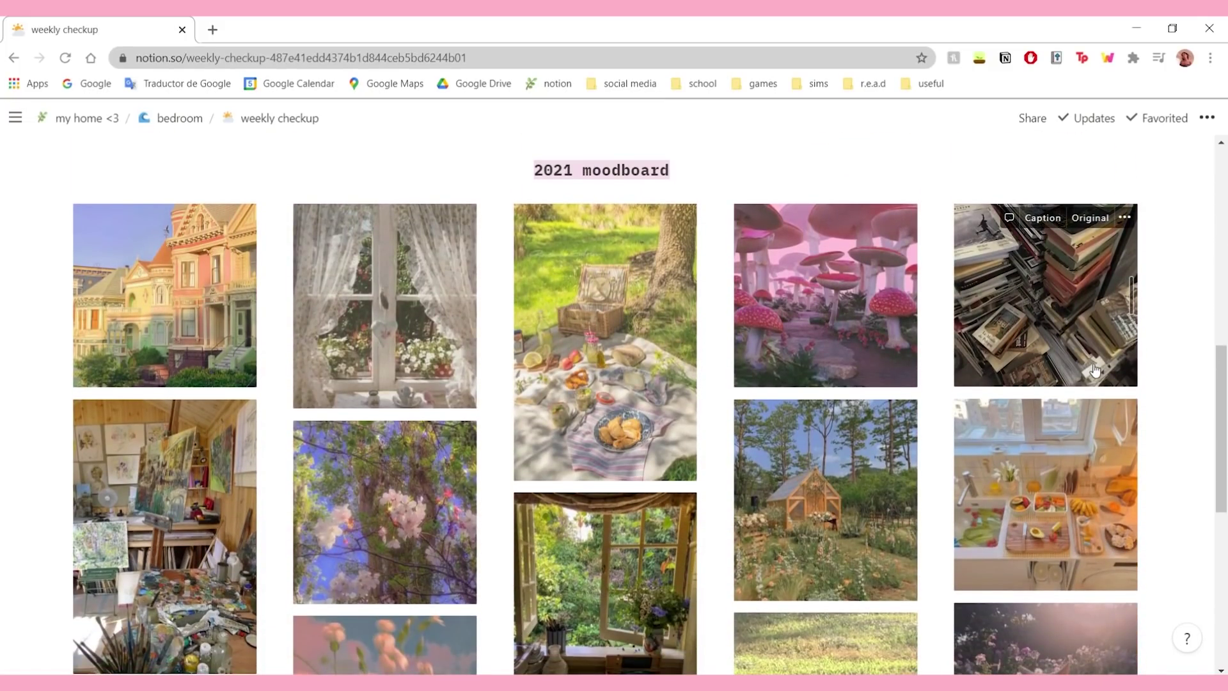
{"action": "scroll", "coordinate": [1094, 370], "scroll_direction": "down", "scroll_amount": 6}
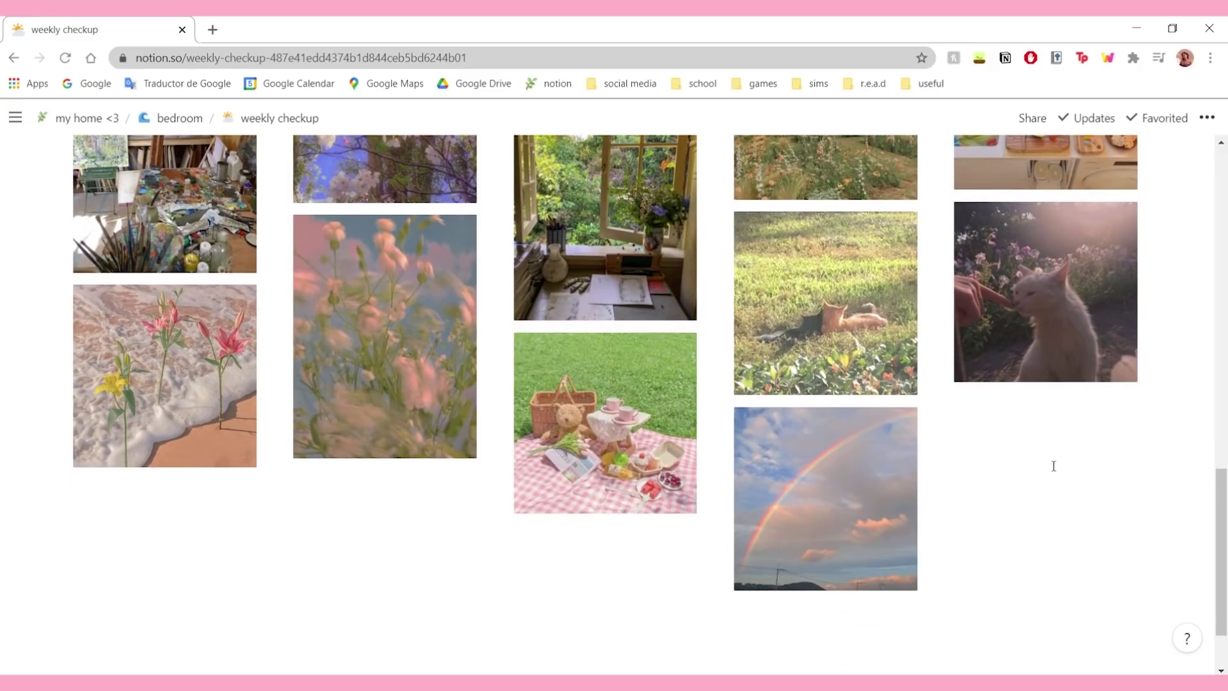
{"action": "scroll", "coordinate": [1054, 466], "scroll_direction": "up", "scroll_amount": 9}
{"action": "scroll", "coordinate": [1054, 470], "scroll_direction": "down", "scroll_amount": 6}
{"action": "scroll", "coordinate": [1054, 472], "scroll_direction": "down", "scroll_amount": 2}
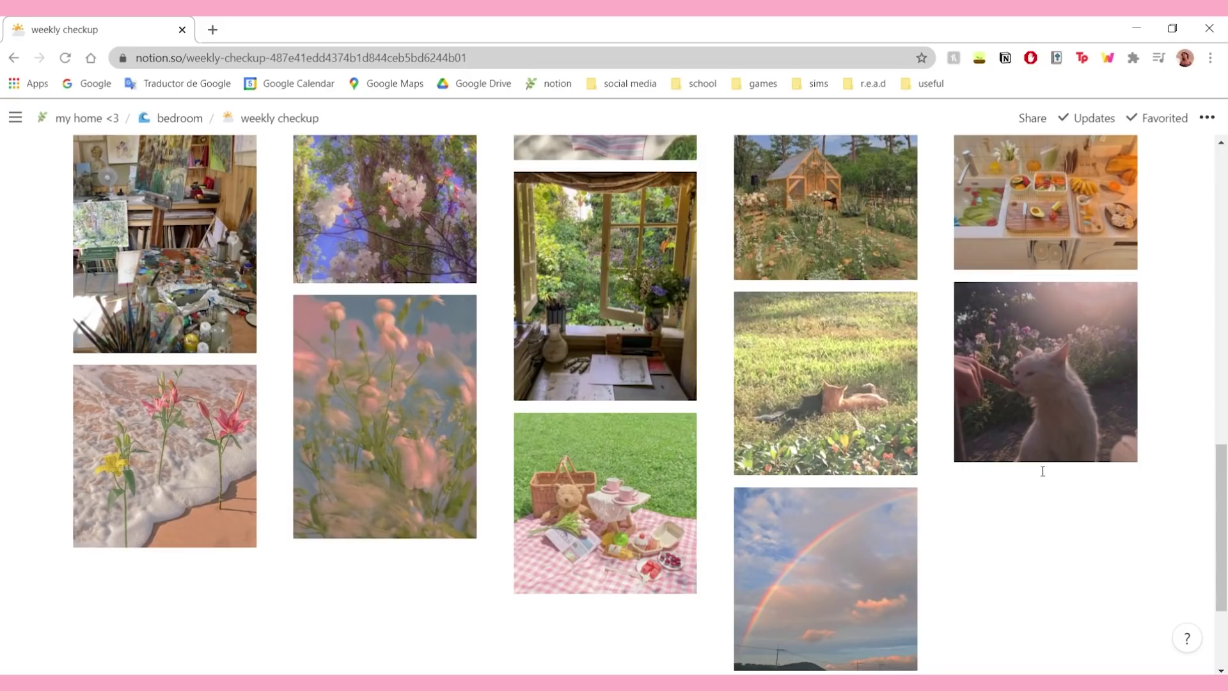
{"action": "scroll", "coordinate": [1040, 471], "scroll_direction": "up", "scroll_amount": 9}
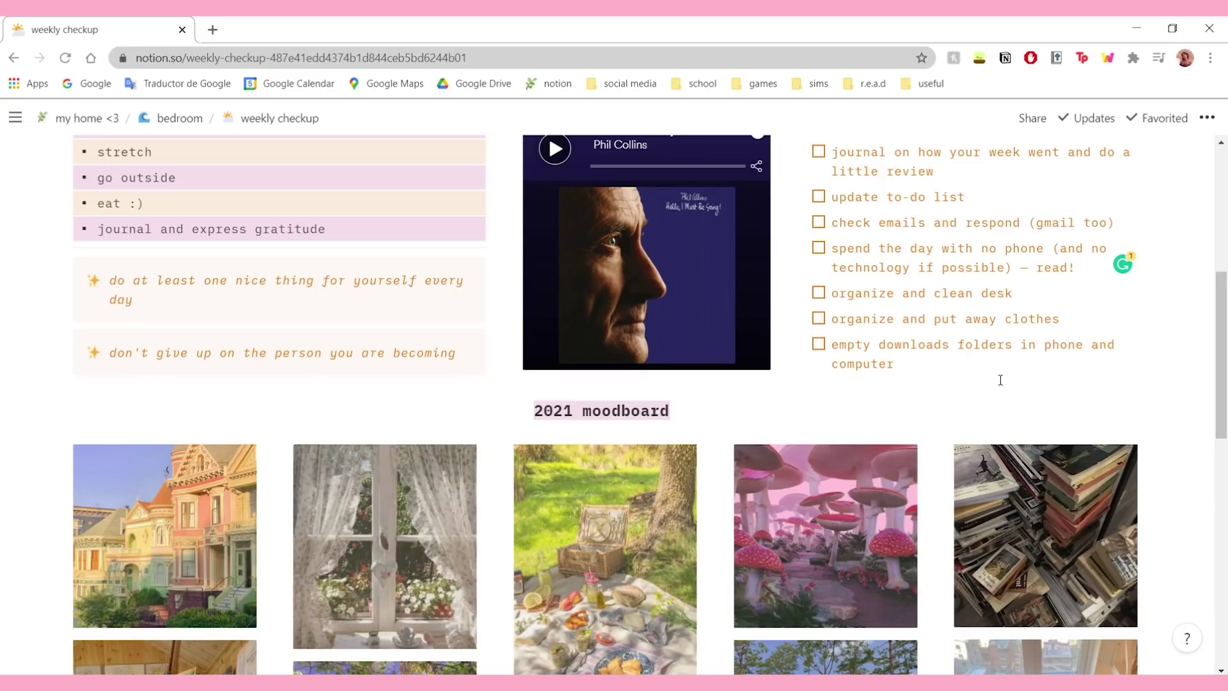
{"action": "scroll", "coordinate": [1001, 380], "scroll_direction": "down", "scroll_amount": 2}
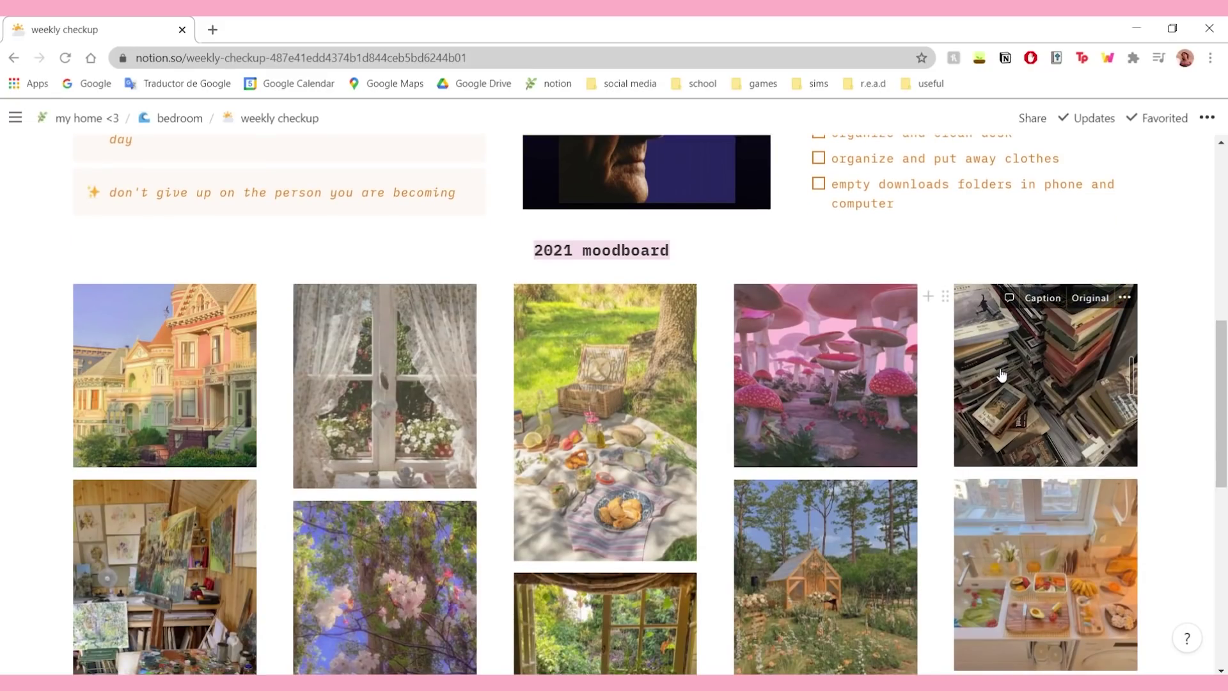
{"action": "scroll", "coordinate": [1002, 375], "scroll_direction": "up", "scroll_amount": 8}
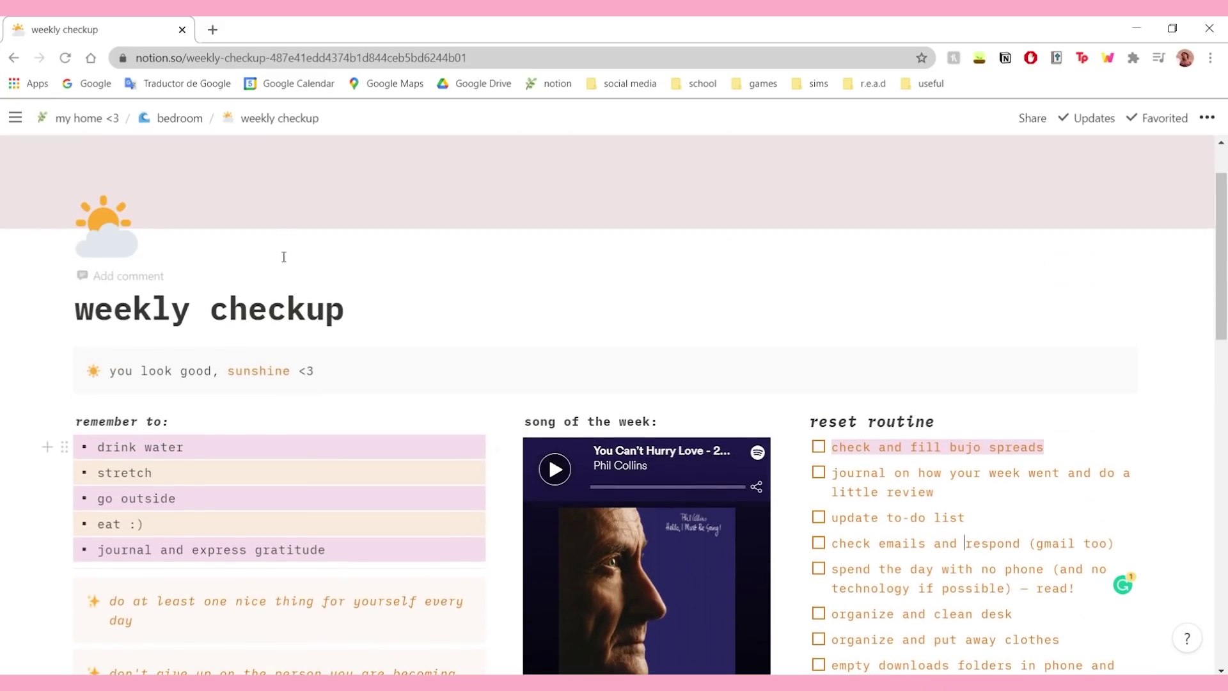
{"action": "scroll", "coordinate": [522, 323], "scroll_direction": "up", "scroll_amount": 1}
{"action": "scroll", "coordinate": [544, 288], "scroll_direction": "down", "scroll_amount": 3}
{"action": "scroll", "coordinate": [570, 264], "scroll_direction": "up", "scroll_amount": 3}
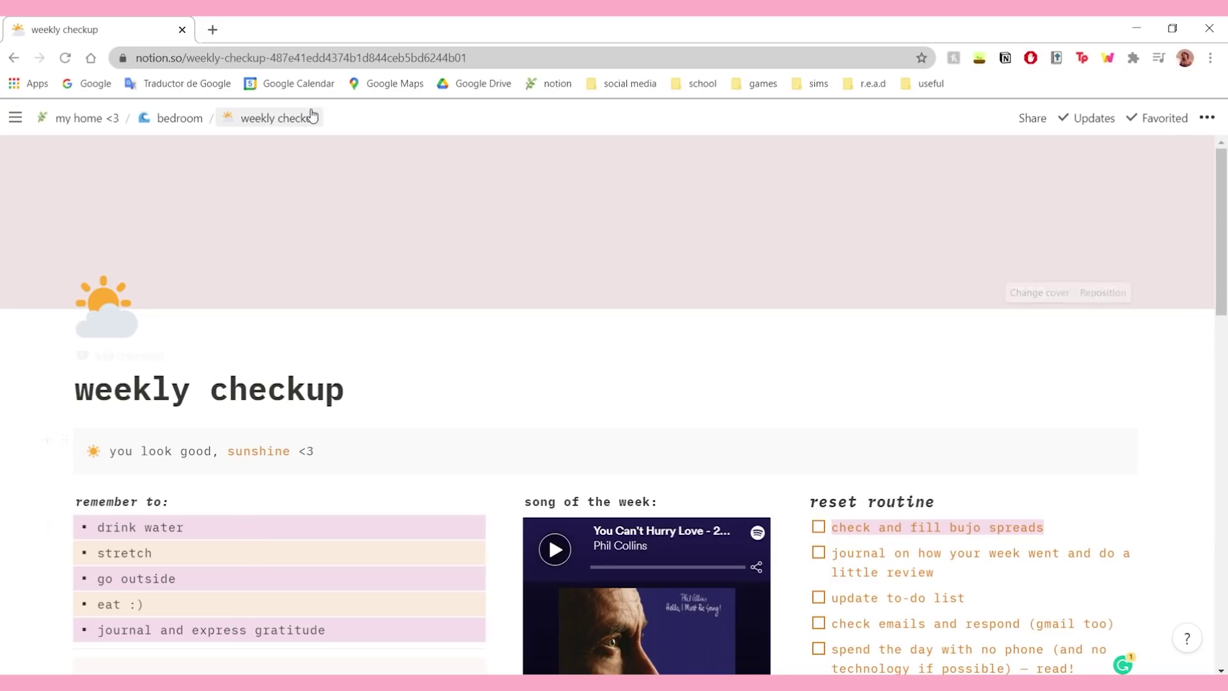
{"action": "left_click", "coordinate": [179, 118]}
Step: Open the 'yearly goals and habits' page linked on the bedroom page
{"action": "scroll", "coordinate": [1065, 479], "scroll_direction": "down", "scroll_amount": 2}
{"action": "scroll", "coordinate": [845, 480], "scroll_direction": "down", "scroll_amount": 3}
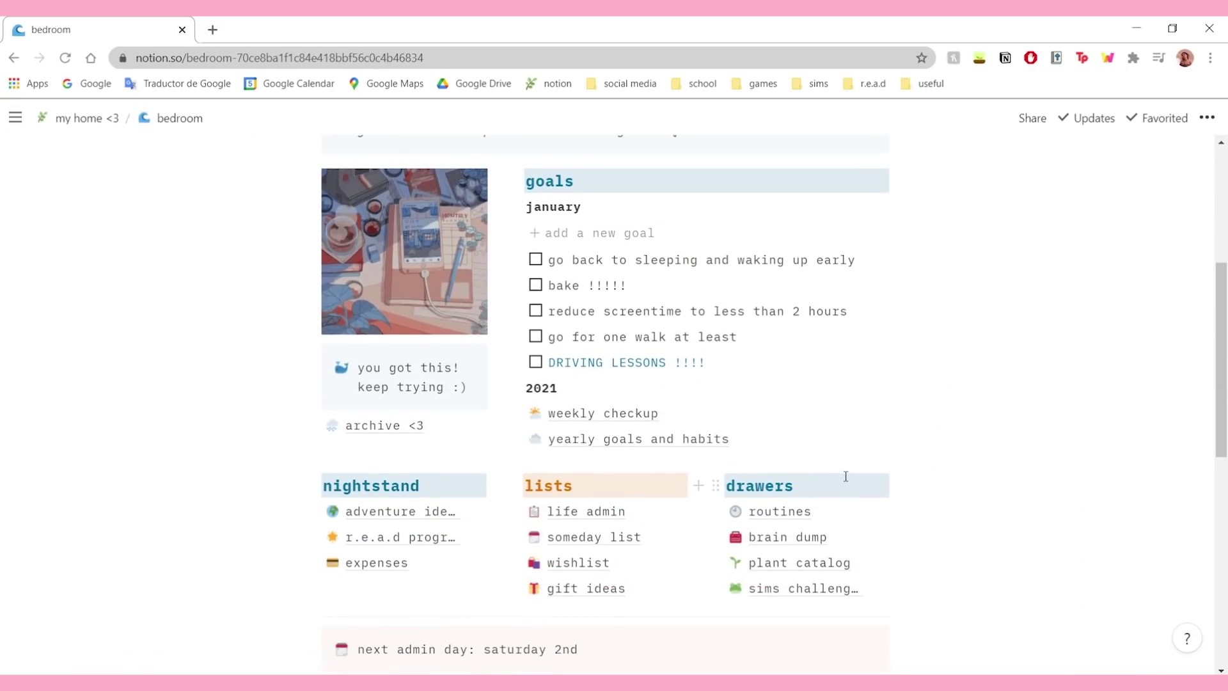
{"action": "left_click", "coordinate": [672, 441]}
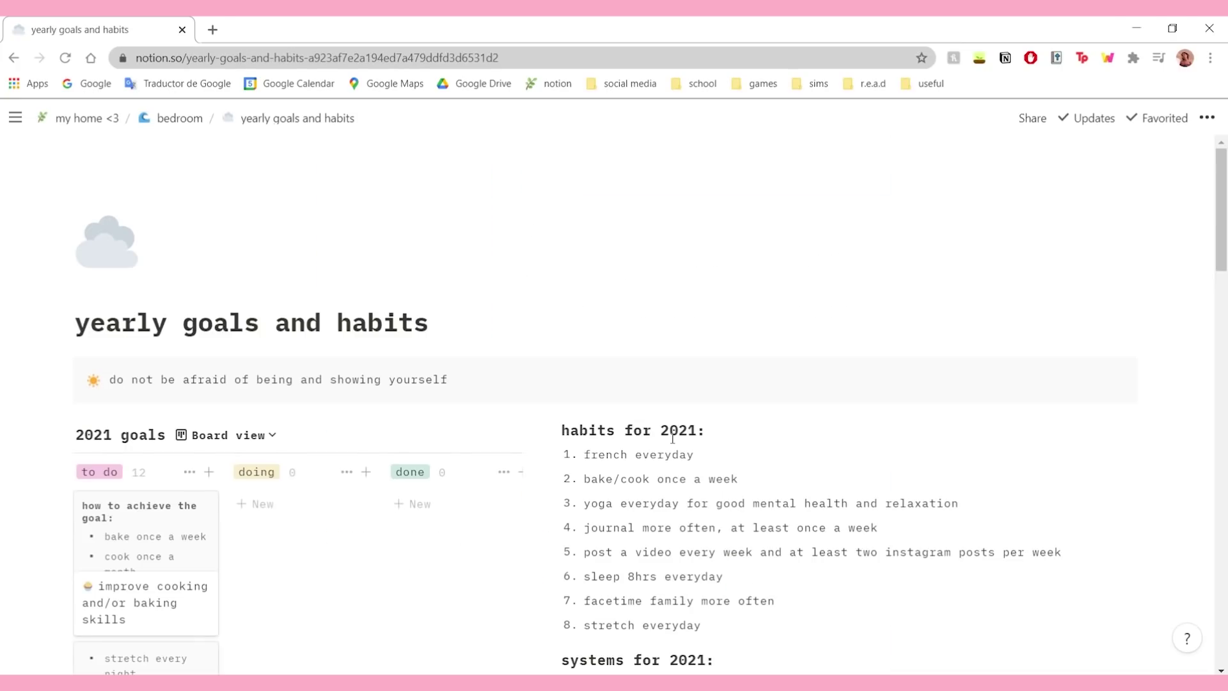
{"action": "scroll", "coordinate": [842, 290], "scroll_direction": "down", "scroll_amount": 3}
{"action": "scroll", "coordinate": [841, 291], "scroll_direction": "up", "scroll_amount": 3}
{"action": "scroll", "coordinate": [832, 288], "scroll_direction": "down", "scroll_amount": 7}
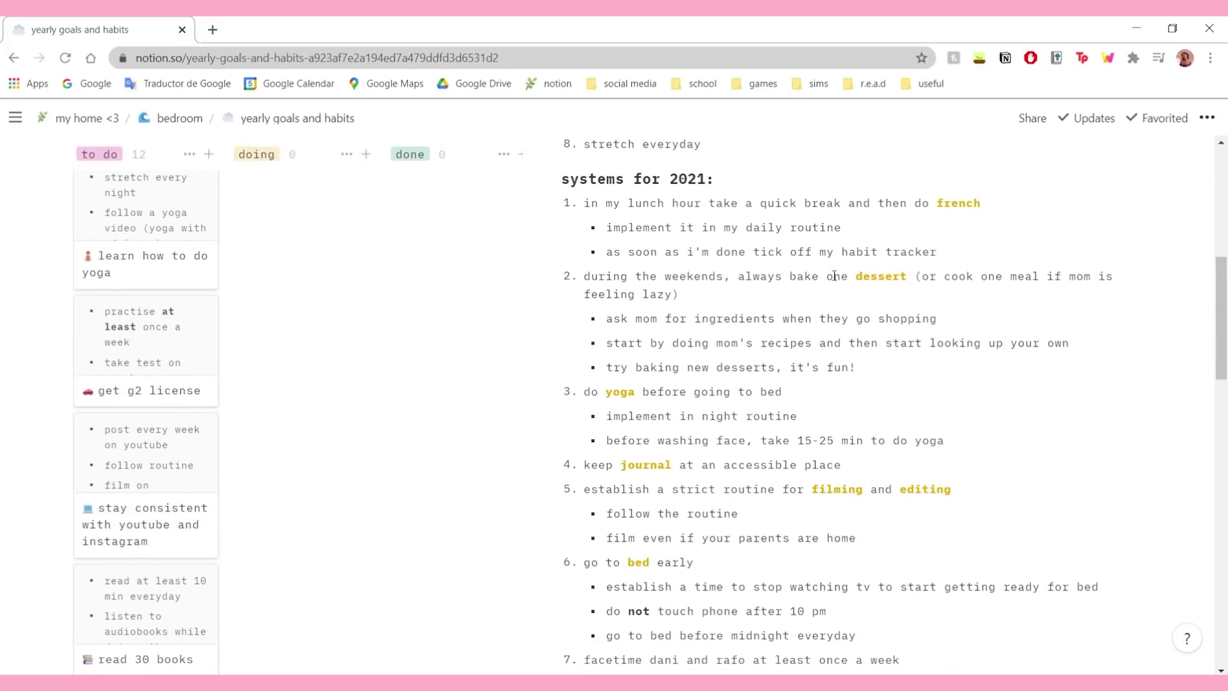
{"action": "scroll", "coordinate": [822, 283], "scroll_direction": "down", "scroll_amount": 9}
{"action": "scroll", "coordinate": [832, 384], "scroll_direction": "up", "scroll_amount": 15}
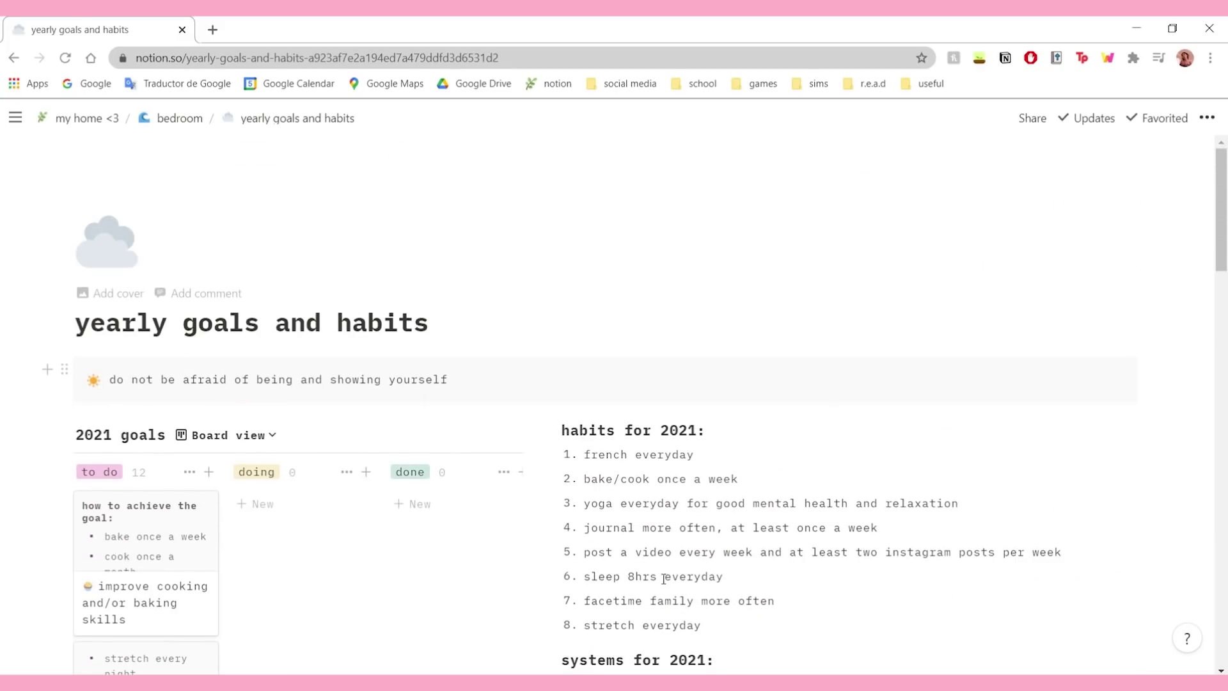
{"action": "scroll", "coordinate": [738, 570], "scroll_direction": "down", "scroll_amount": 5}
{"action": "scroll", "coordinate": [214, 535], "scroll_direction": "up", "scroll_amount": 5}
{"action": "scroll", "coordinate": [192, 499], "scroll_direction": "down", "scroll_amount": 9}
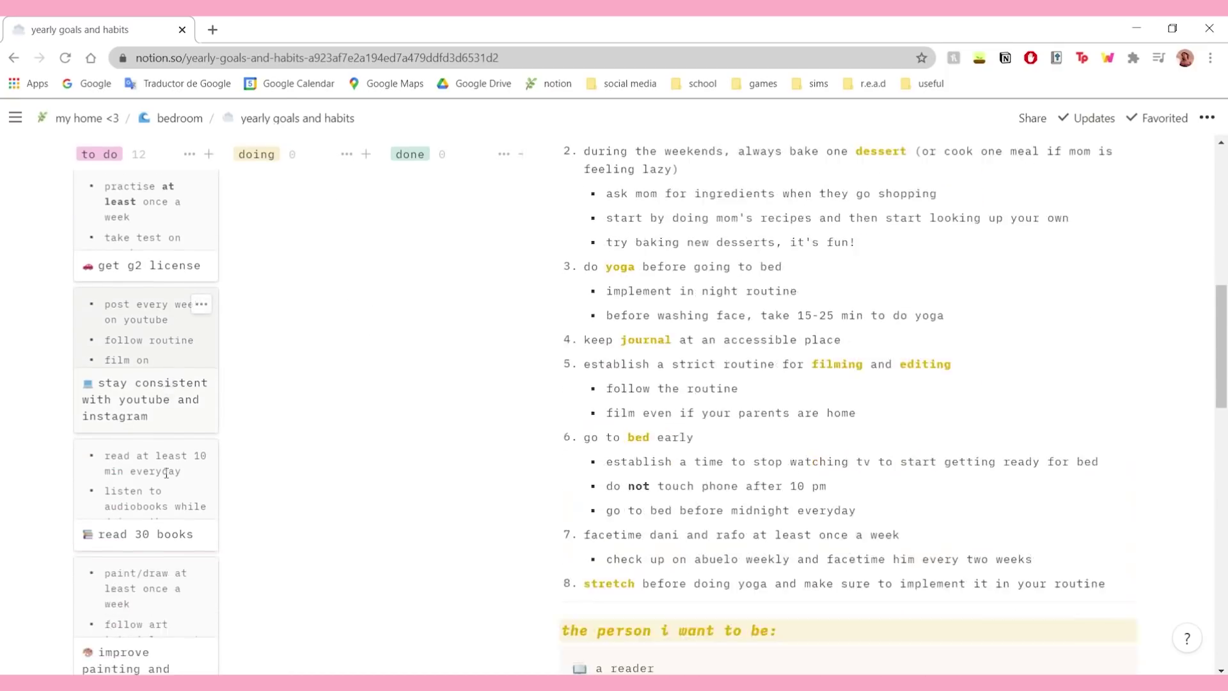
{"action": "scroll", "coordinate": [166, 473], "scroll_direction": "down", "scroll_amount": 8}
{"action": "scroll", "coordinate": [173, 447], "scroll_direction": "up", "scroll_amount": 3}
{"action": "scroll", "coordinate": [176, 429], "scroll_direction": "down", "scroll_amount": 6}
{"action": "scroll", "coordinate": [180, 419], "scroll_direction": "up", "scroll_amount": 15}
{"action": "scroll", "coordinate": [179, 417], "scroll_direction": "down", "scroll_amount": 3}
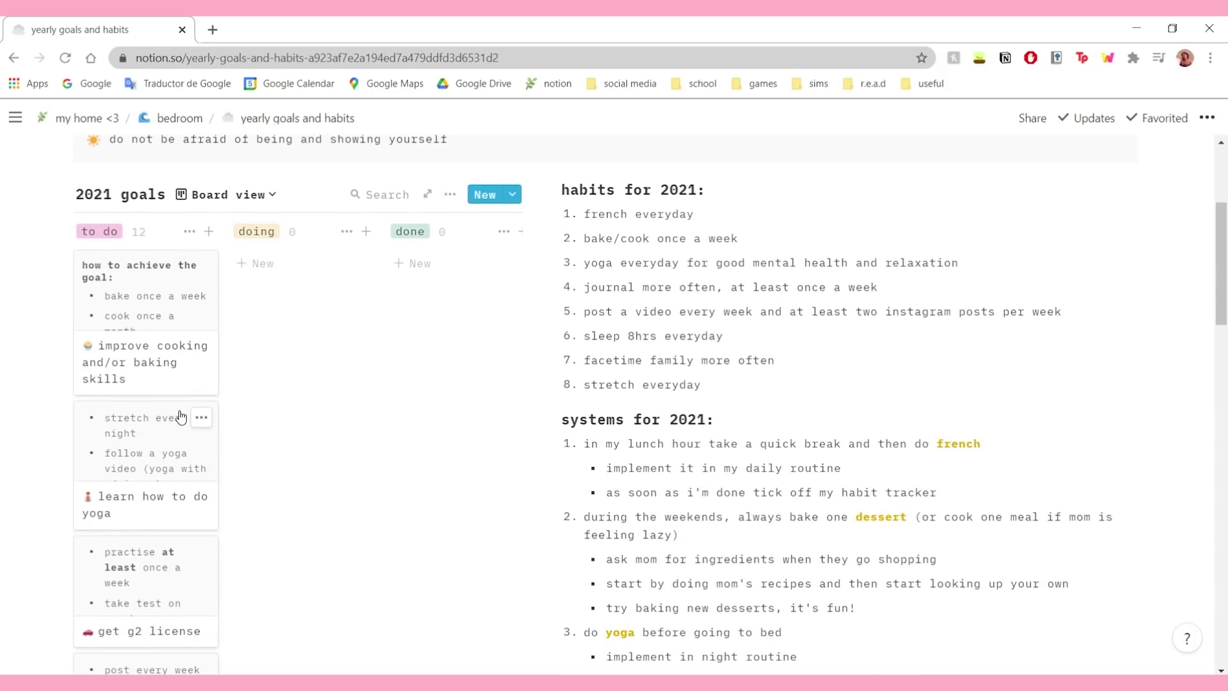
Step: Move the 'improve cooking and/or baking skills' card to done and review its goal notes
{"action": "left_click_drag", "start_coordinate": [125, 320], "coordinate": [444, 361]}
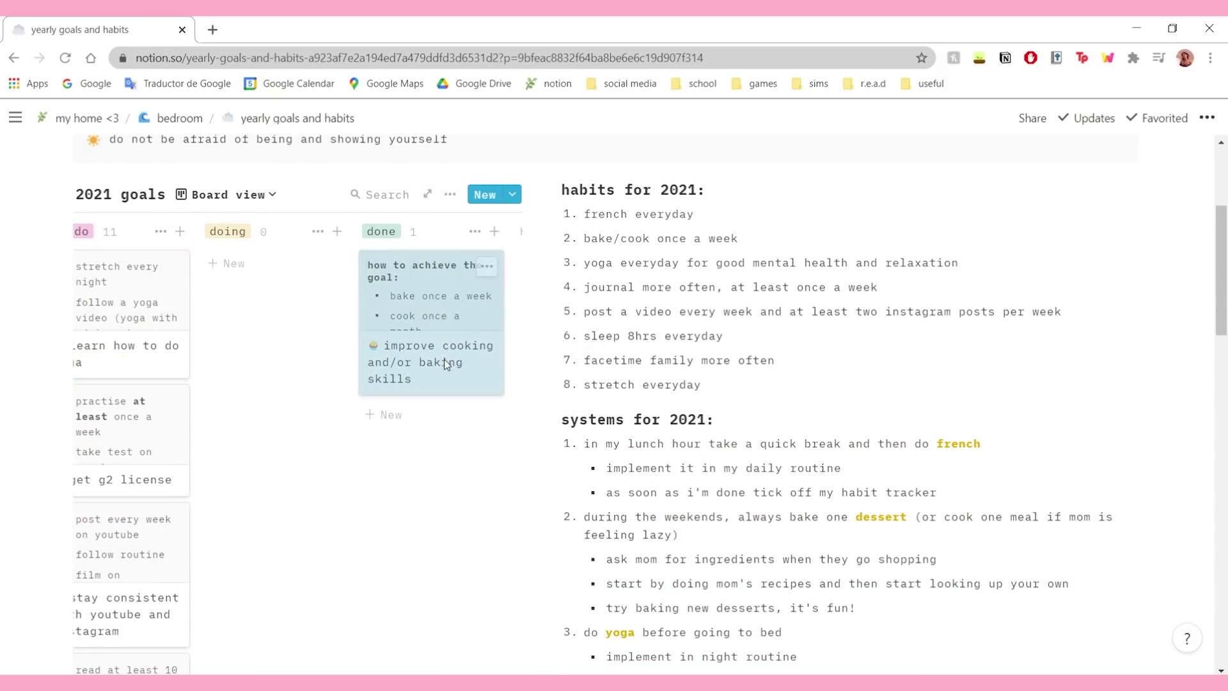
{"action": "left_click", "coordinate": [443, 358]}
{"action": "scroll", "coordinate": [392, 476], "scroll_direction": "down", "scroll_amount": 2}
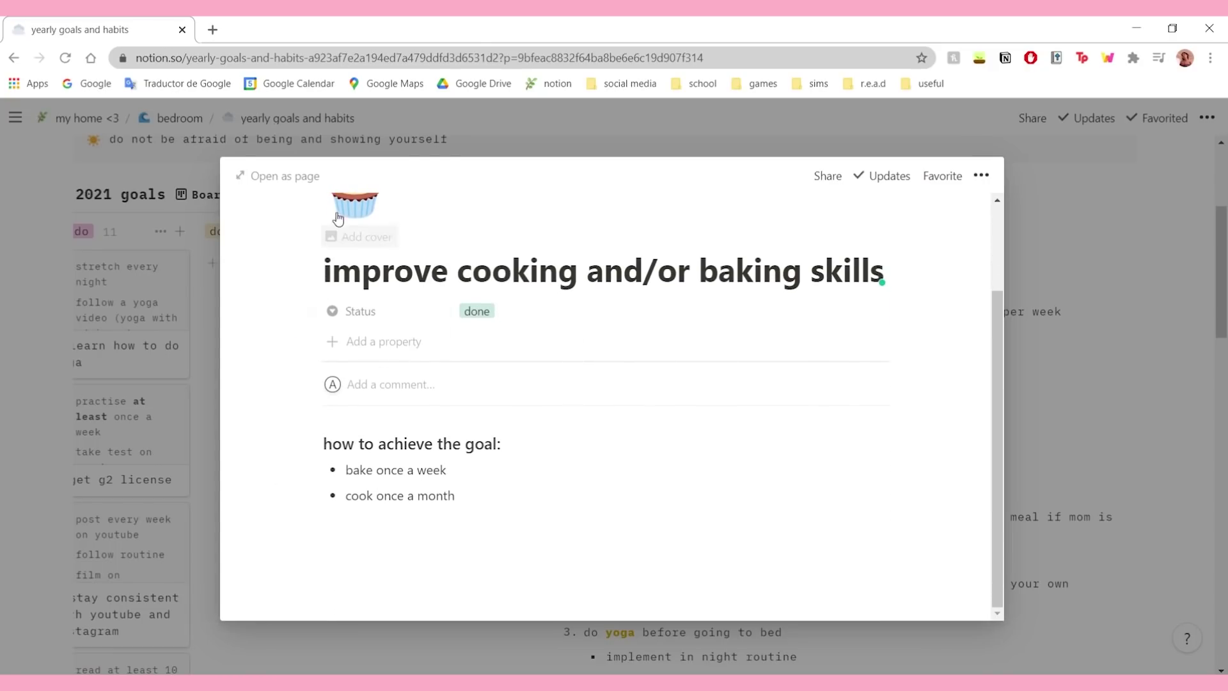
{"action": "left_click_drag", "start_coordinate": [413, 414], "coordinate": [419, 532]}
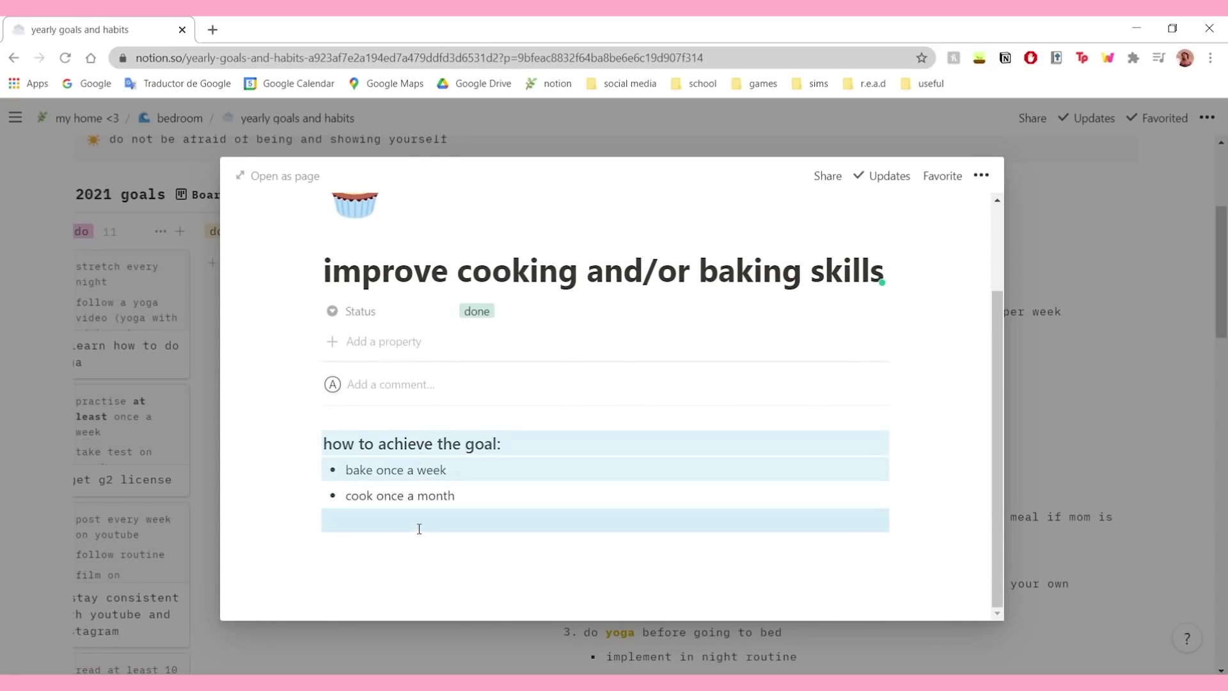
{"action": "left_click", "coordinate": [434, 552]}
{"action": "left_click", "coordinate": [165, 463]}
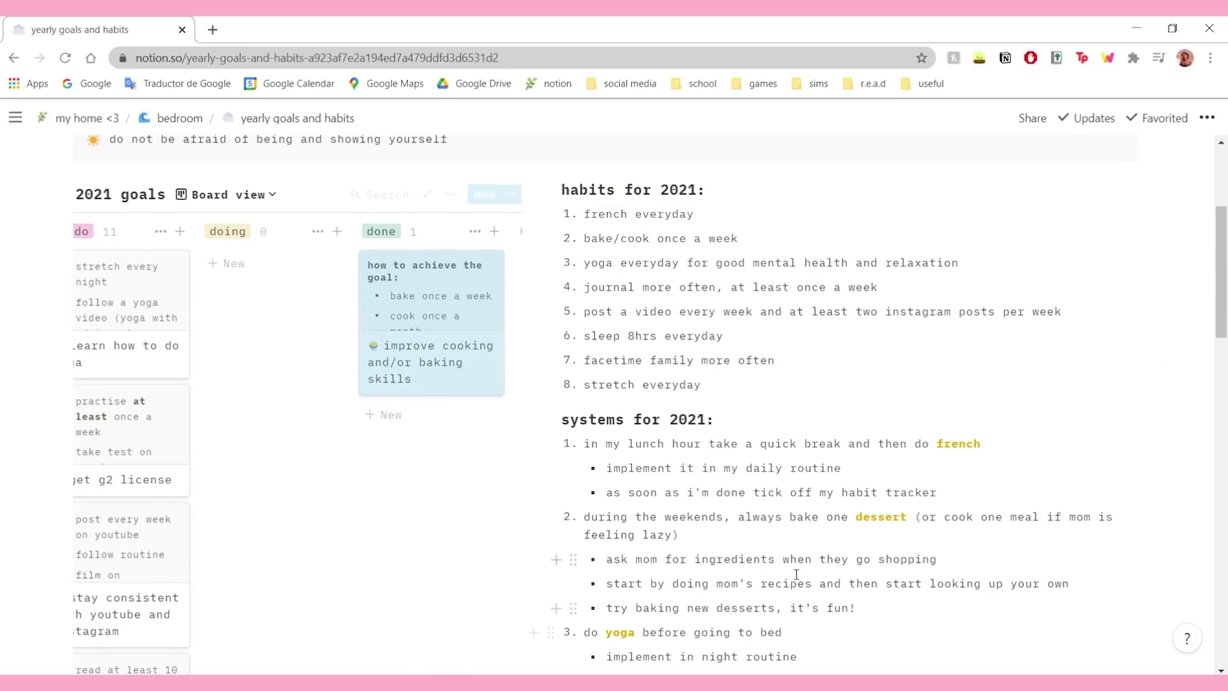
Step: Drag the 'improve cooking and/or baking skills' card back to the top of to do
{"action": "scroll", "coordinate": [247, 499], "scroll_direction": "down", "scroll_amount": 15}
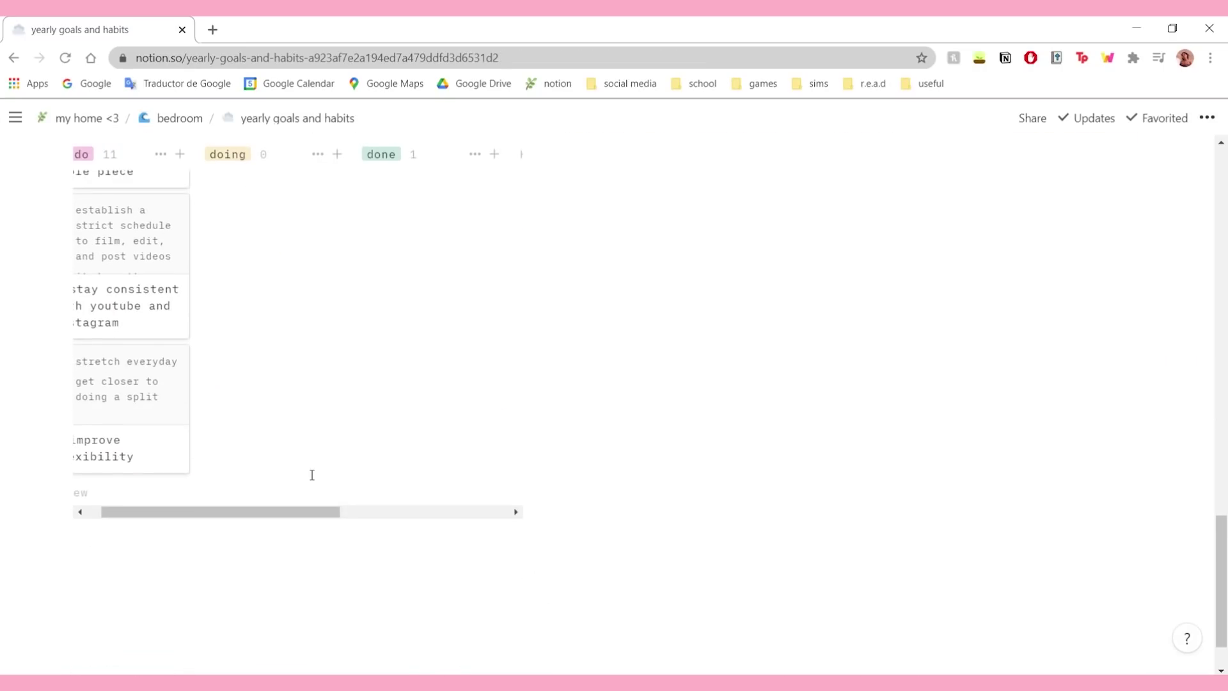
{"action": "left_click_drag", "start_coordinate": [302, 444], "coordinate": [272, 444]}
{"action": "scroll", "coordinate": [442, 525], "scroll_direction": "up", "scroll_amount": 10}
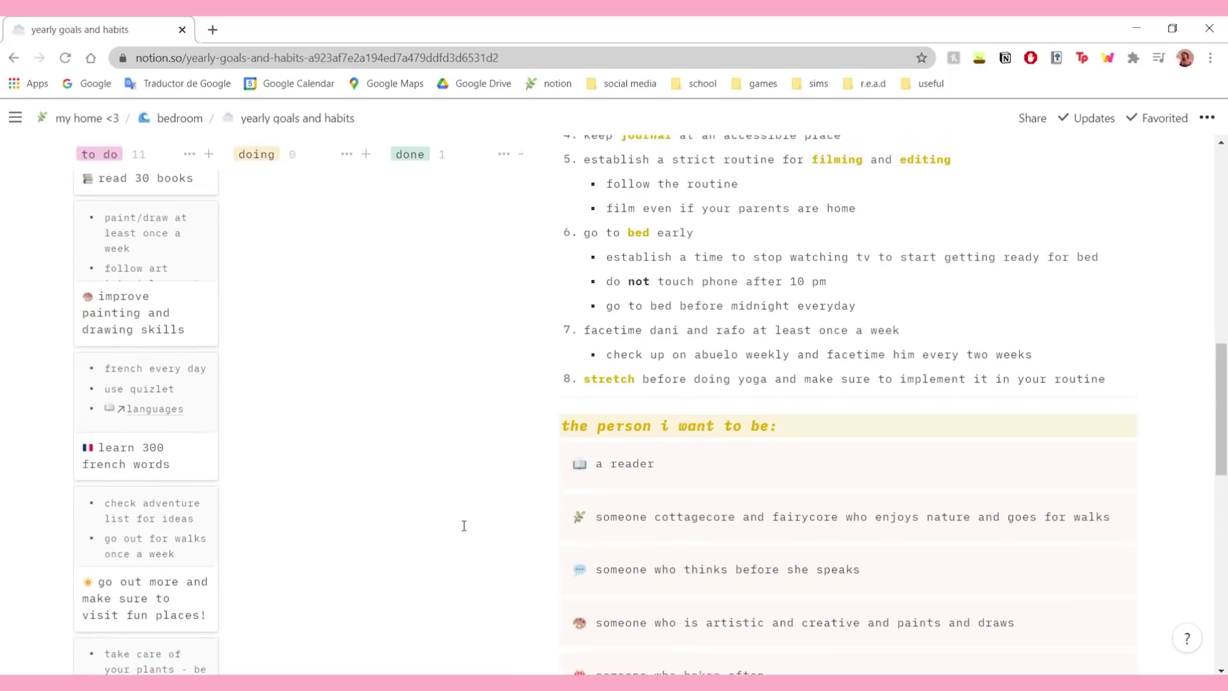
{"action": "scroll", "coordinate": [464, 525], "scroll_direction": "up", "scroll_amount": 10}
{"action": "left_click_drag", "start_coordinate": [477, 433], "coordinate": [207, 385]}
{"action": "scroll", "coordinate": [458, 467], "scroll_direction": "down", "scroll_amount": 8}
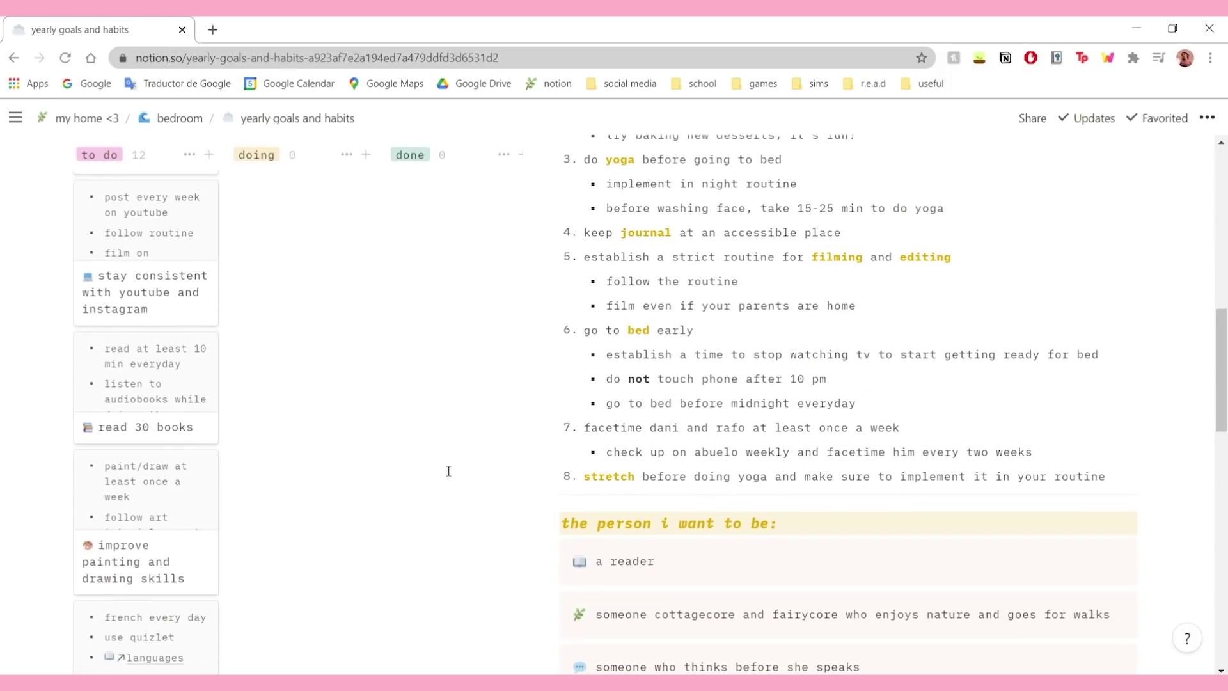
{"action": "scroll", "coordinate": [448, 471], "scroll_direction": "up", "scroll_amount": 10}
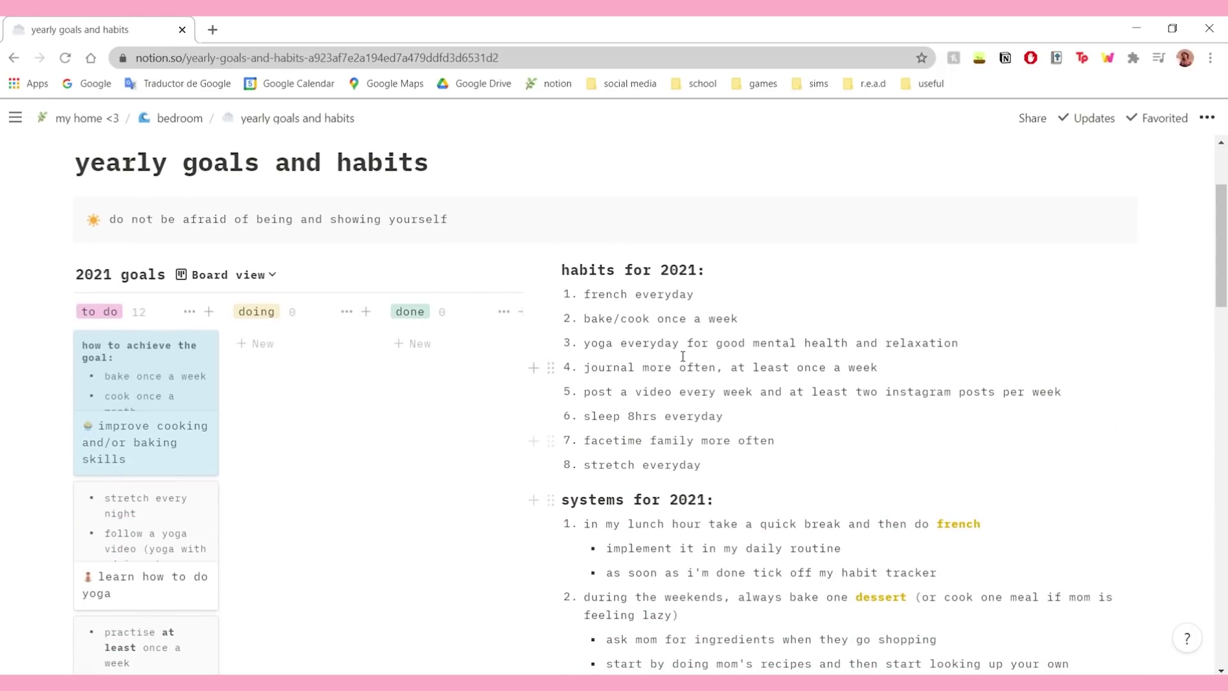
{"action": "left_click_drag", "start_coordinate": [640, 296], "coordinate": [735, 294]}
{"action": "left_click", "coordinate": [687, 475]}
{"action": "left_click", "coordinate": [765, 463]}
{"action": "scroll", "coordinate": [763, 430], "scroll_direction": "down", "scroll_amount": 3}
{"action": "scroll", "coordinate": [763, 431], "scroll_direction": "down", "scroll_amount": 1}
{"action": "scroll", "coordinate": [763, 430], "scroll_direction": "up", "scroll_amount": 1}
{"action": "scroll", "coordinate": [763, 431], "scroll_direction": "down", "scroll_amount": 2}
{"action": "left_click_drag", "start_coordinate": [667, 342], "coordinate": [708, 384]}
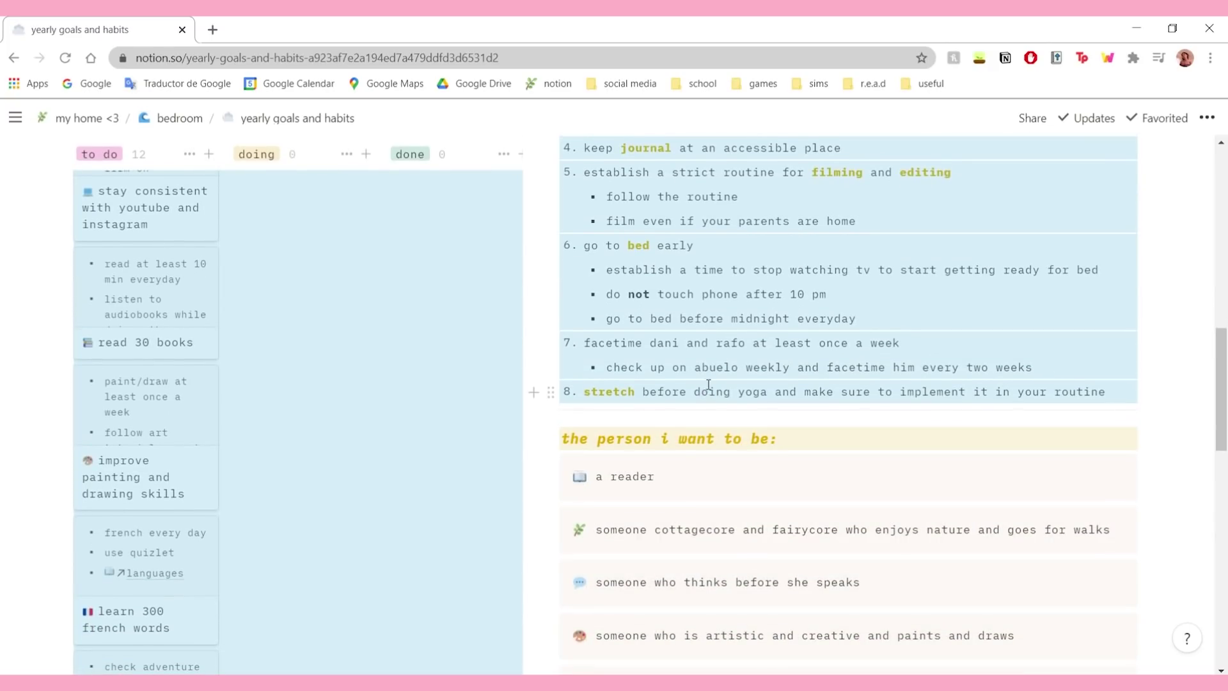
{"action": "scroll", "coordinate": [707, 384], "scroll_direction": "up", "scroll_amount": 5}
{"action": "left_click", "coordinate": [706, 370]}
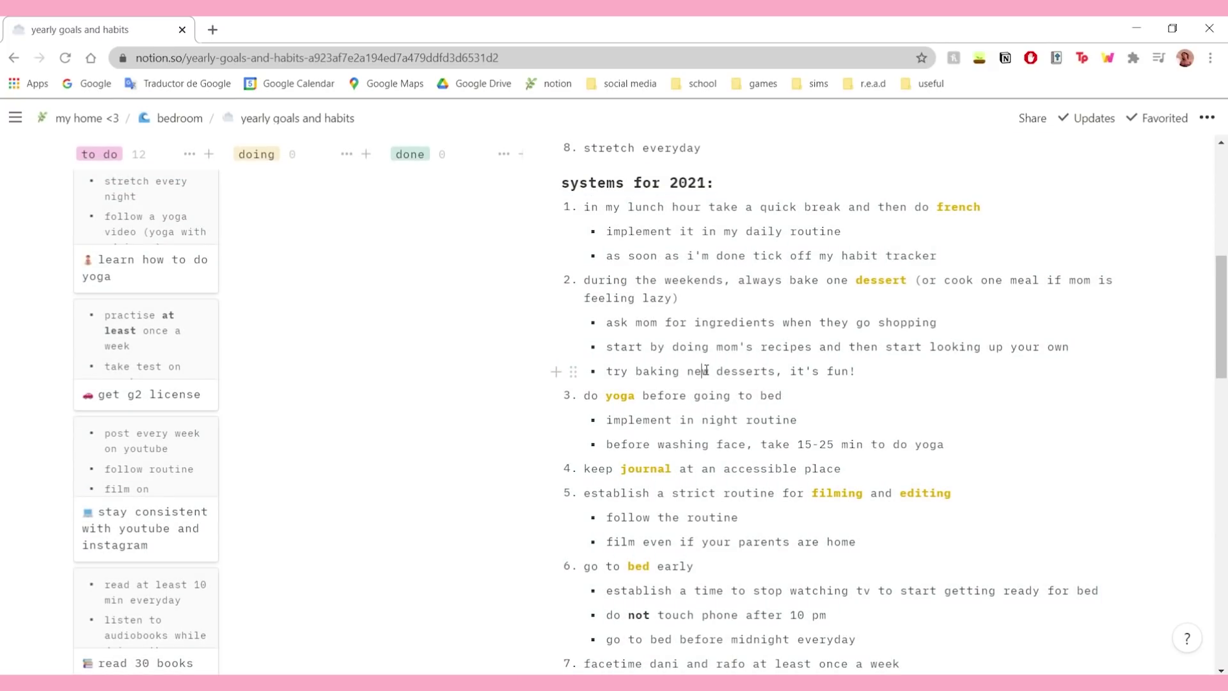
{"action": "scroll", "coordinate": [709, 400], "scroll_direction": "up", "scroll_amount": 6}
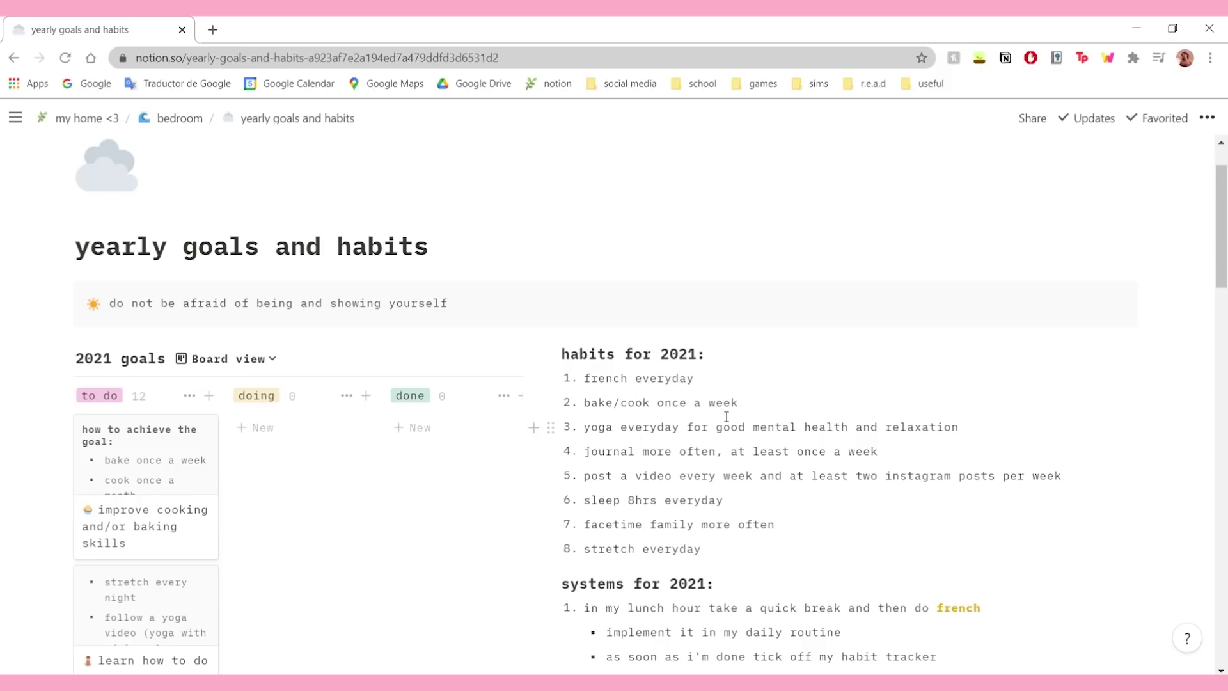
{"action": "scroll", "coordinate": [726, 417], "scroll_direction": "down", "scroll_amount": 6}
{"action": "scroll", "coordinate": [721, 433], "scroll_direction": "up", "scroll_amount": 5}
{"action": "scroll", "coordinate": [721, 432], "scroll_direction": "down", "scroll_amount": 6}
{"action": "scroll", "coordinate": [712, 438], "scroll_direction": "up", "scroll_amount": 5}
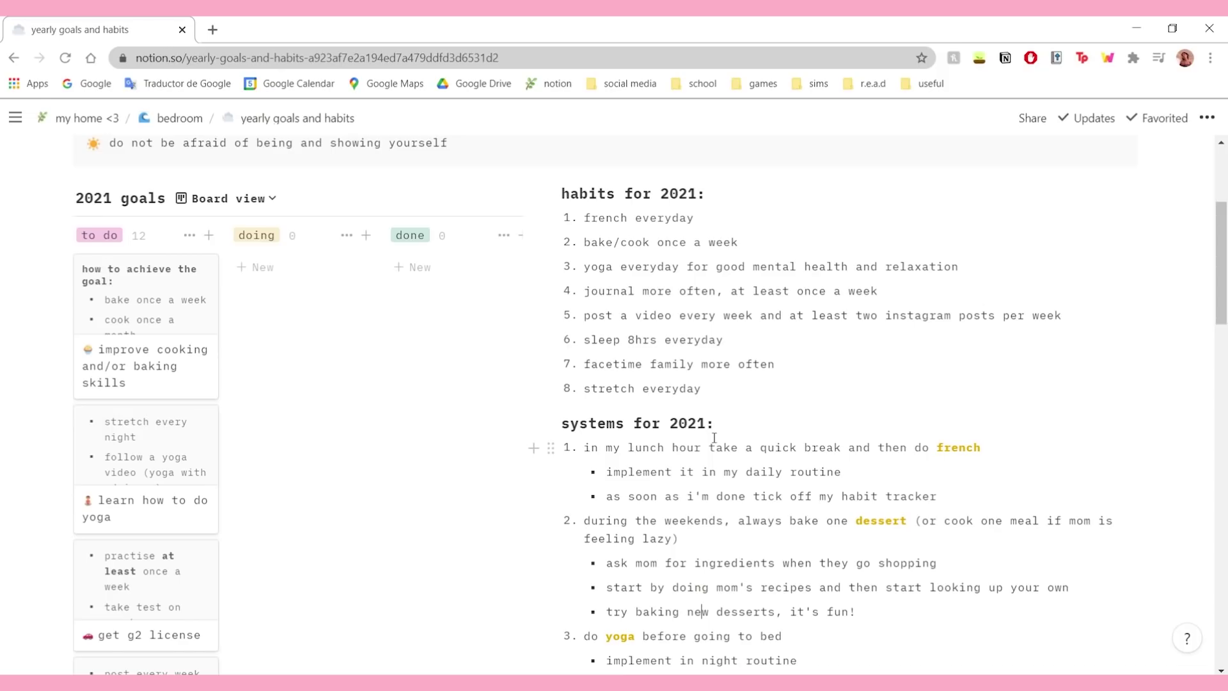
{"action": "scroll", "coordinate": [715, 442], "scroll_direction": "down", "scroll_amount": 5}
{"action": "scroll", "coordinate": [698, 445], "scroll_direction": "up", "scroll_amount": 4}
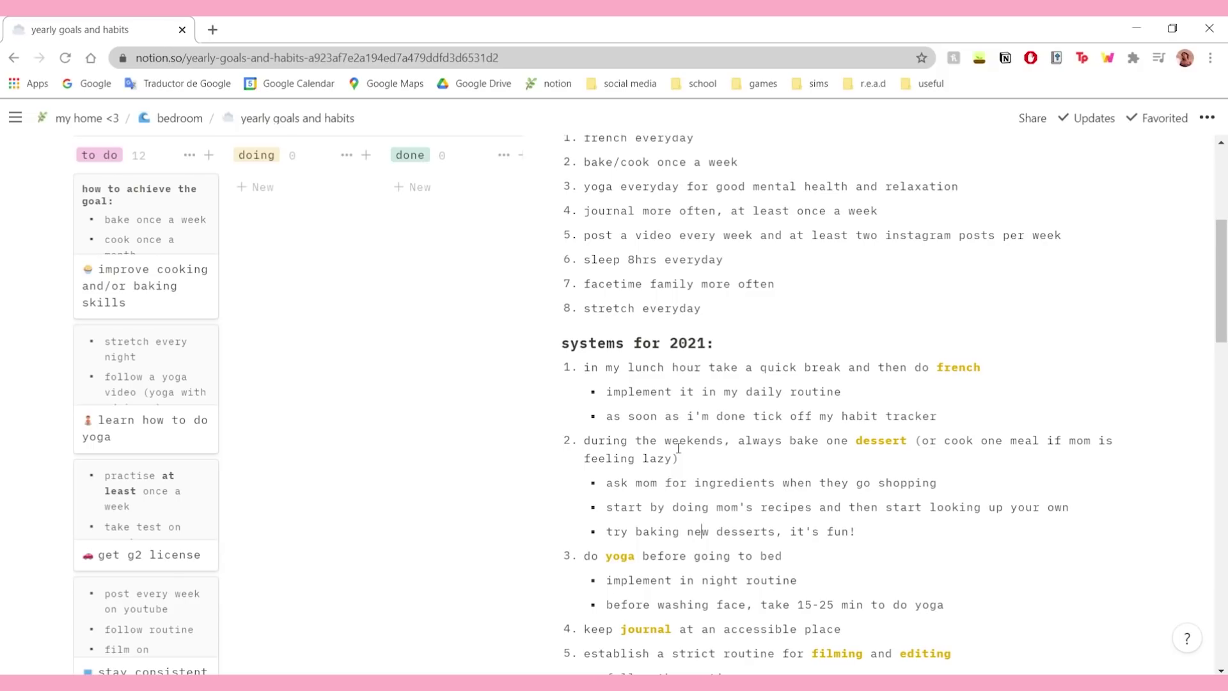
{"action": "scroll", "coordinate": [748, 422], "scroll_direction": "down", "scroll_amount": 7}
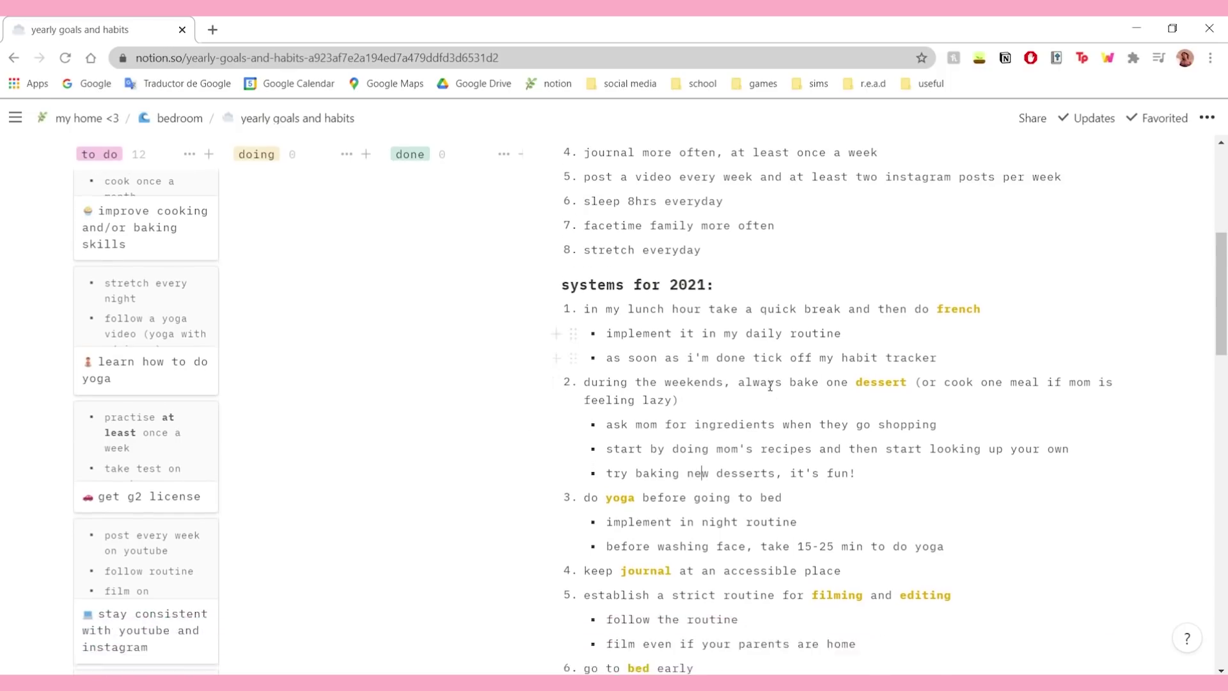
{"action": "scroll", "coordinate": [747, 360], "scroll_direction": "up", "scroll_amount": 9}
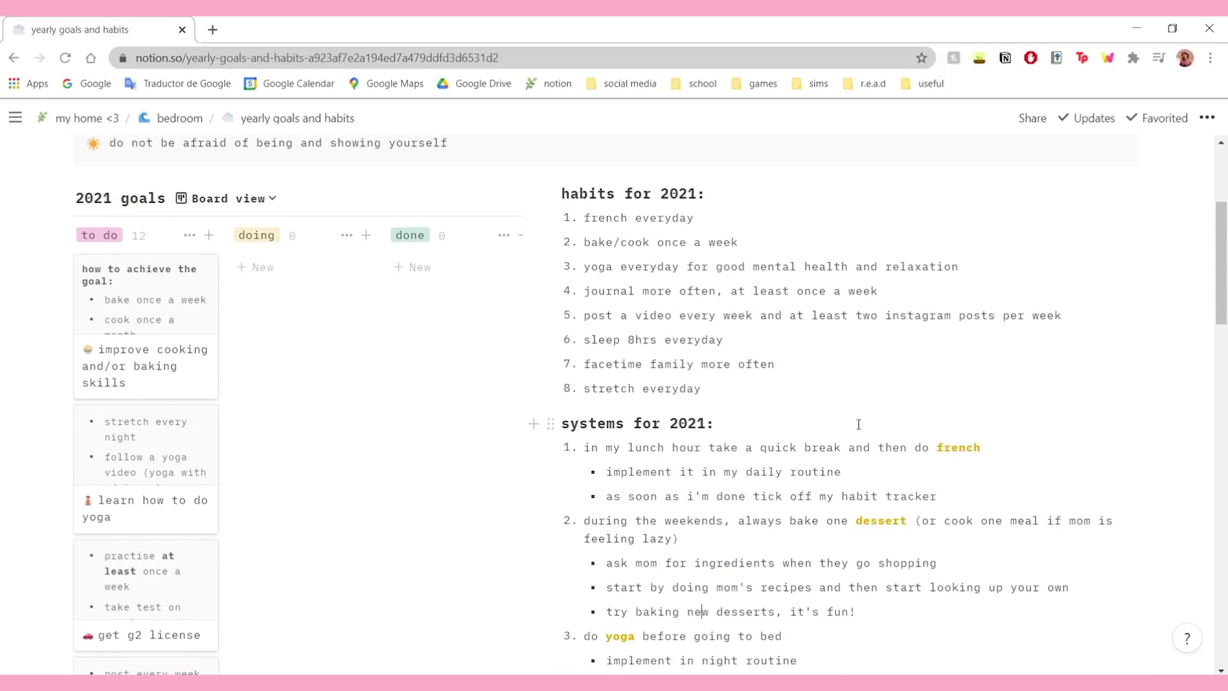
{"action": "scroll", "coordinate": [826, 320], "scroll_direction": "down", "scroll_amount": 4}
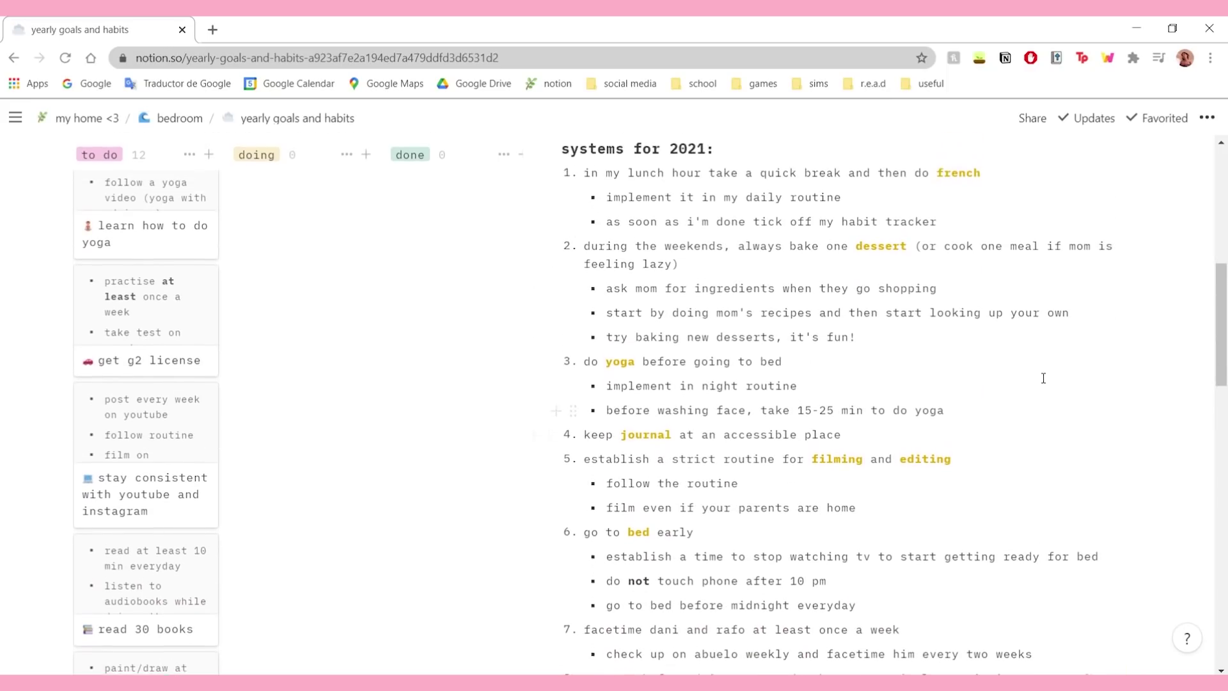
{"action": "scroll", "coordinate": [1043, 378], "scroll_direction": "up", "scroll_amount": 5}
{"action": "scroll", "coordinate": [1044, 378], "scroll_direction": "down", "scroll_amount": 15}
{"action": "scroll", "coordinate": [1043, 379], "scroll_direction": "up", "scroll_amount": 6}
{"action": "scroll", "coordinate": [884, 479], "scroll_direction": "down", "scroll_amount": 2}
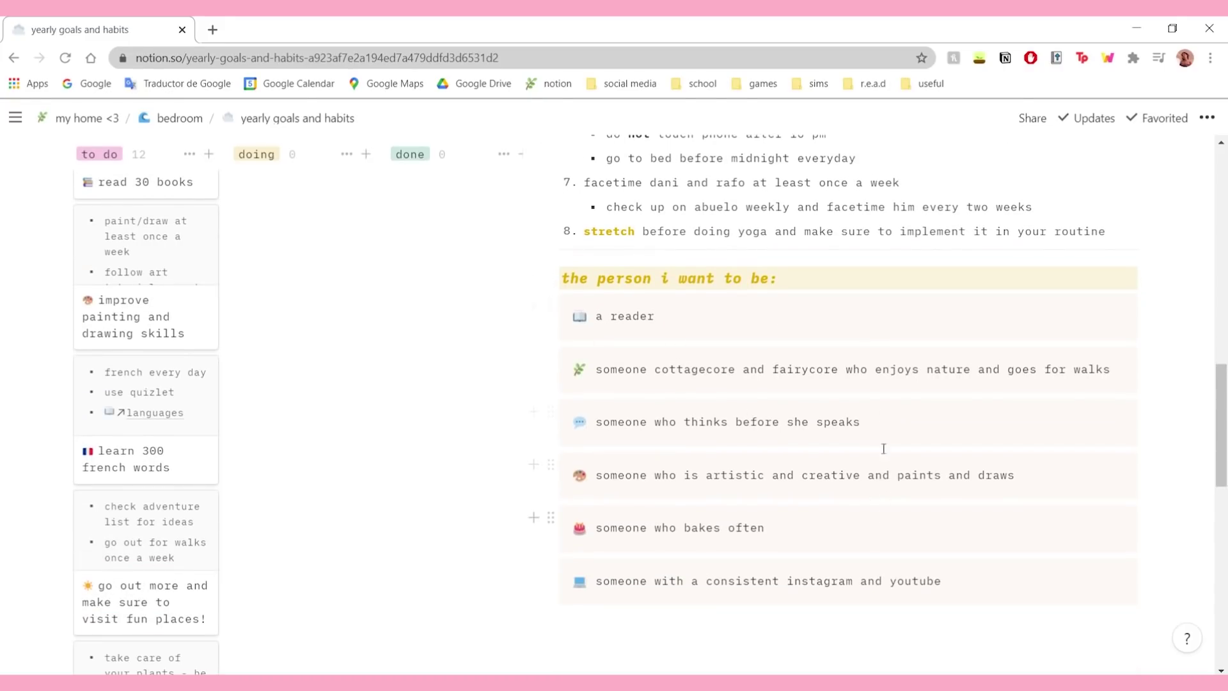
{"action": "scroll", "coordinate": [709, 320], "scroll_direction": "up", "scroll_amount": 1}
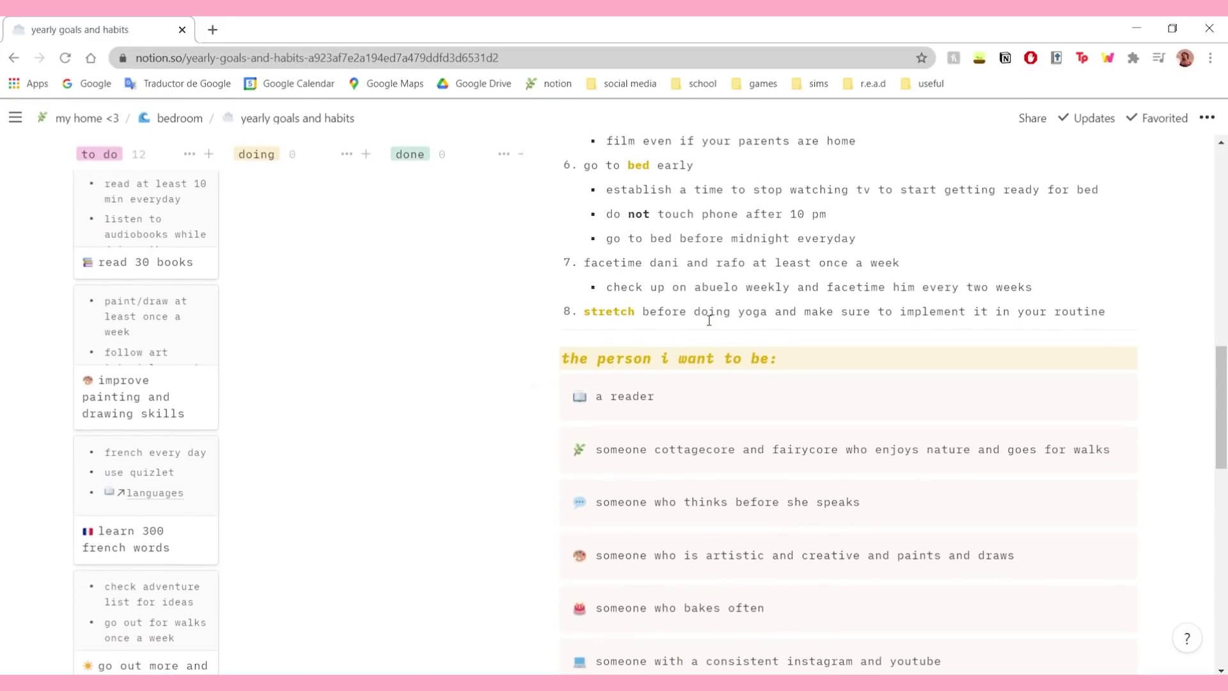
{"action": "scroll", "coordinate": [709, 320], "scroll_direction": "up", "scroll_amount": 15}
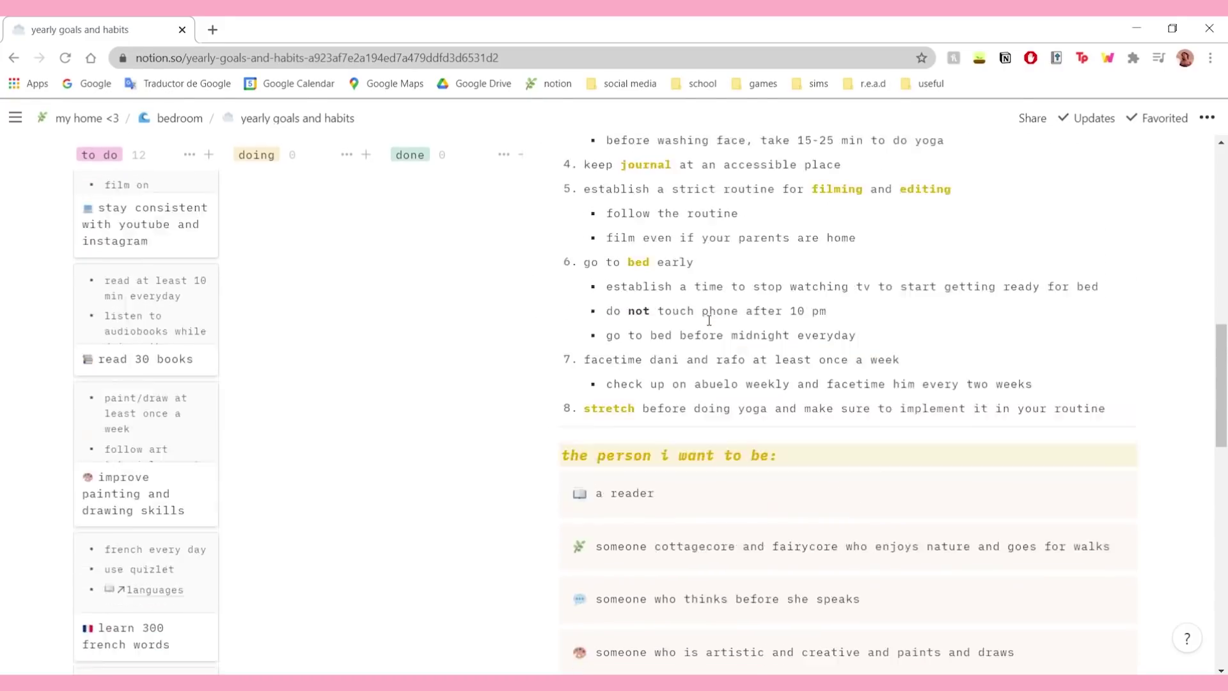
Step: Go back to the bedroom page with Alt+Left and scroll to the nightstand, lists and drawers links
{"action": "key", "text": "alt+Left"}
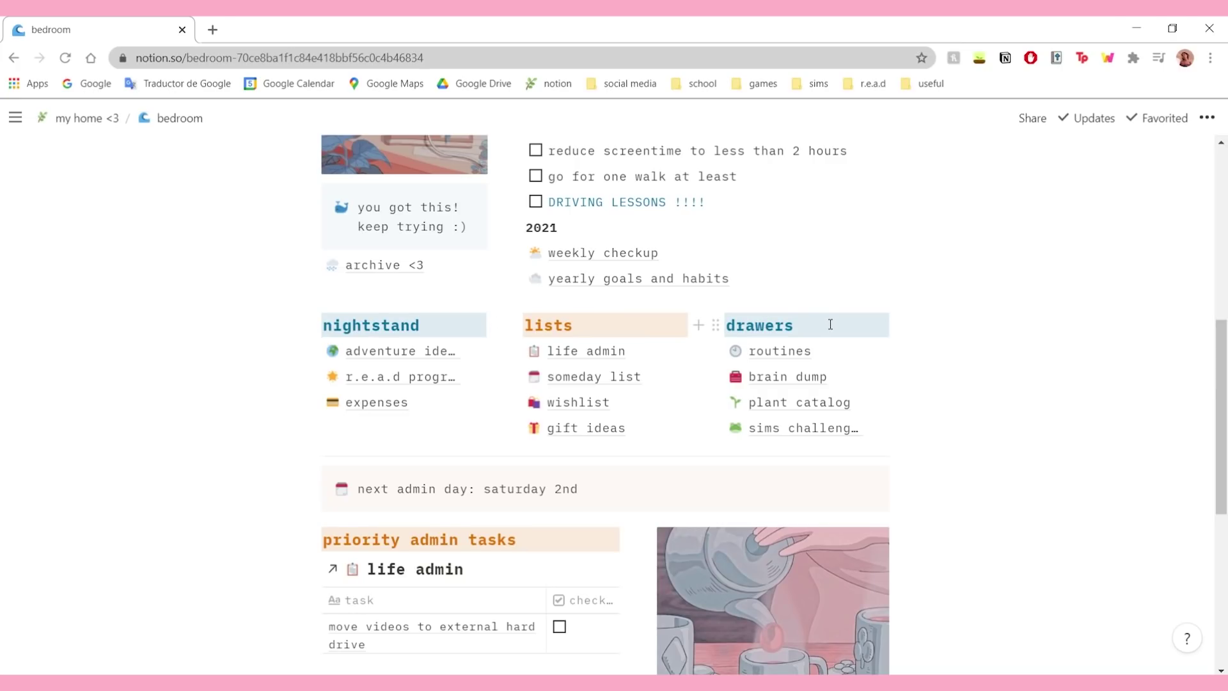
{"action": "scroll", "coordinate": [473, 422], "scroll_direction": "up", "scroll_amount": 8}
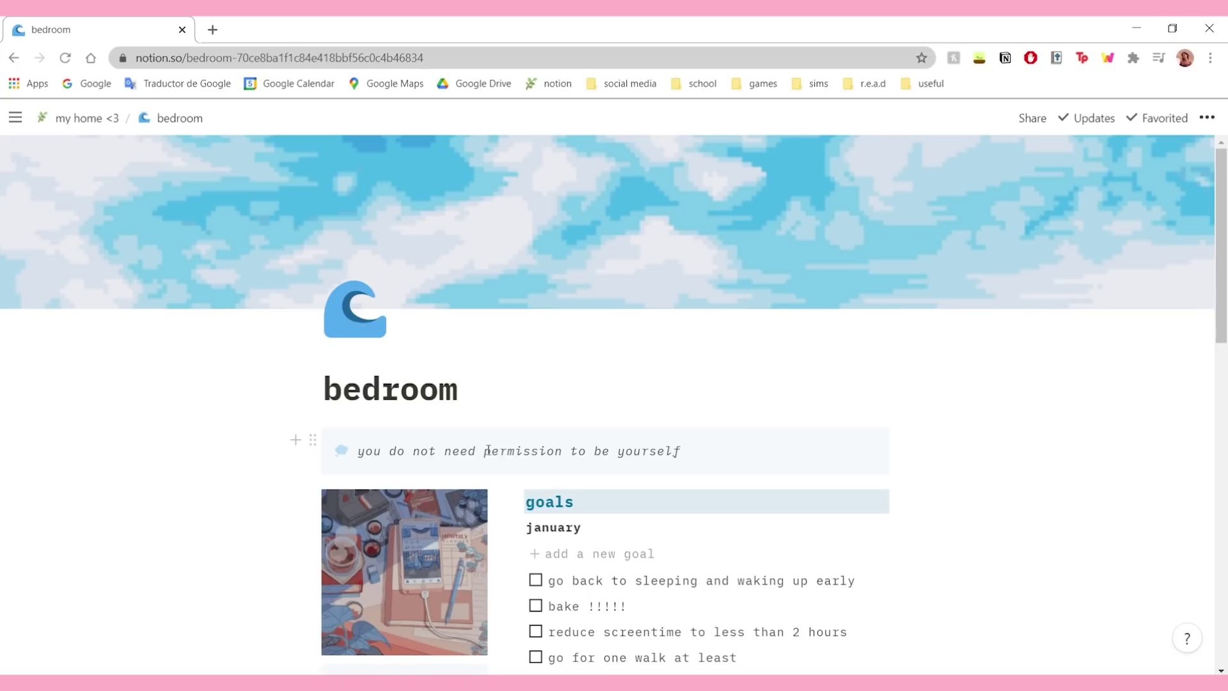
{"action": "scroll", "coordinate": [565, 413], "scroll_direction": "down", "scroll_amount": 9}
{"action": "scroll", "coordinate": [515, 462], "scroll_direction": "up", "scroll_amount": 5}
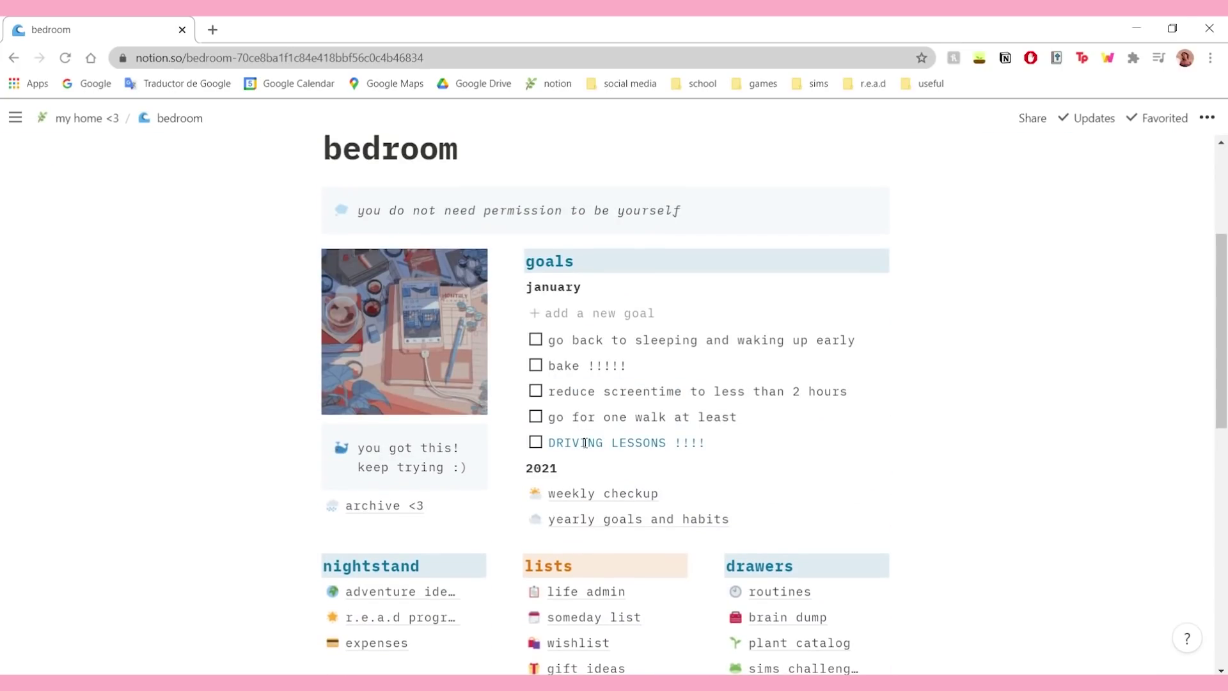
{"action": "scroll", "coordinate": [516, 462], "scroll_direction": "down", "scroll_amount": 4}
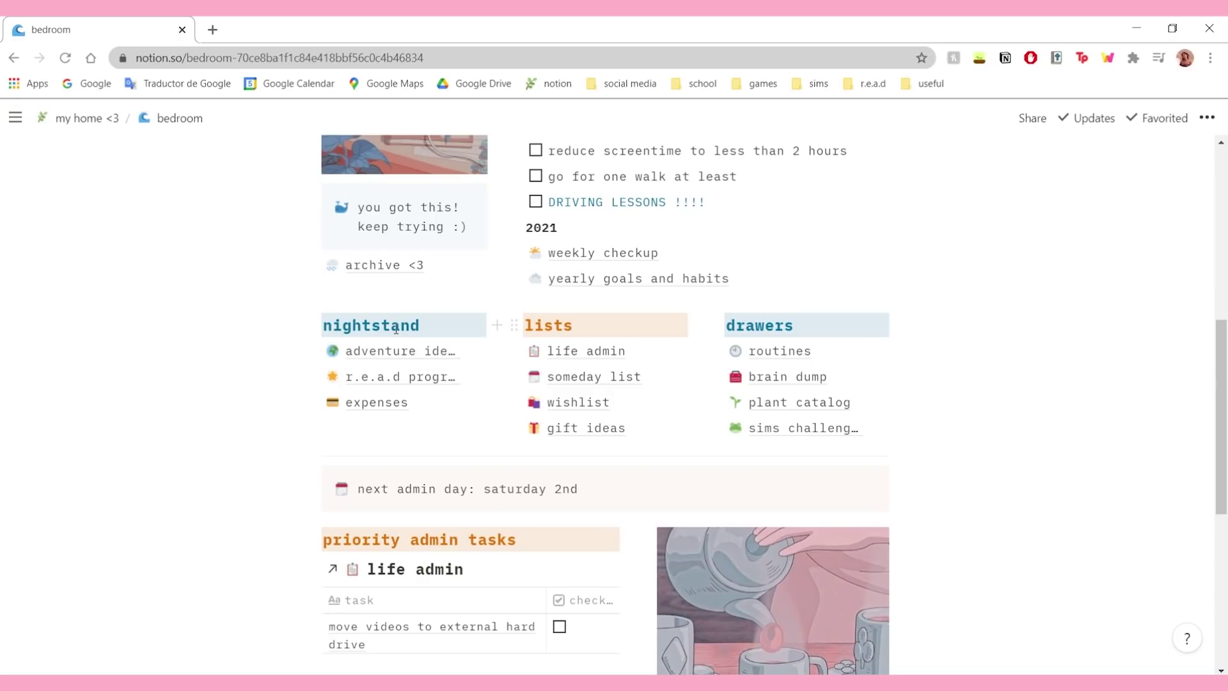
{"action": "left_click_drag", "start_coordinate": [423, 325], "coordinate": [357, 325]}
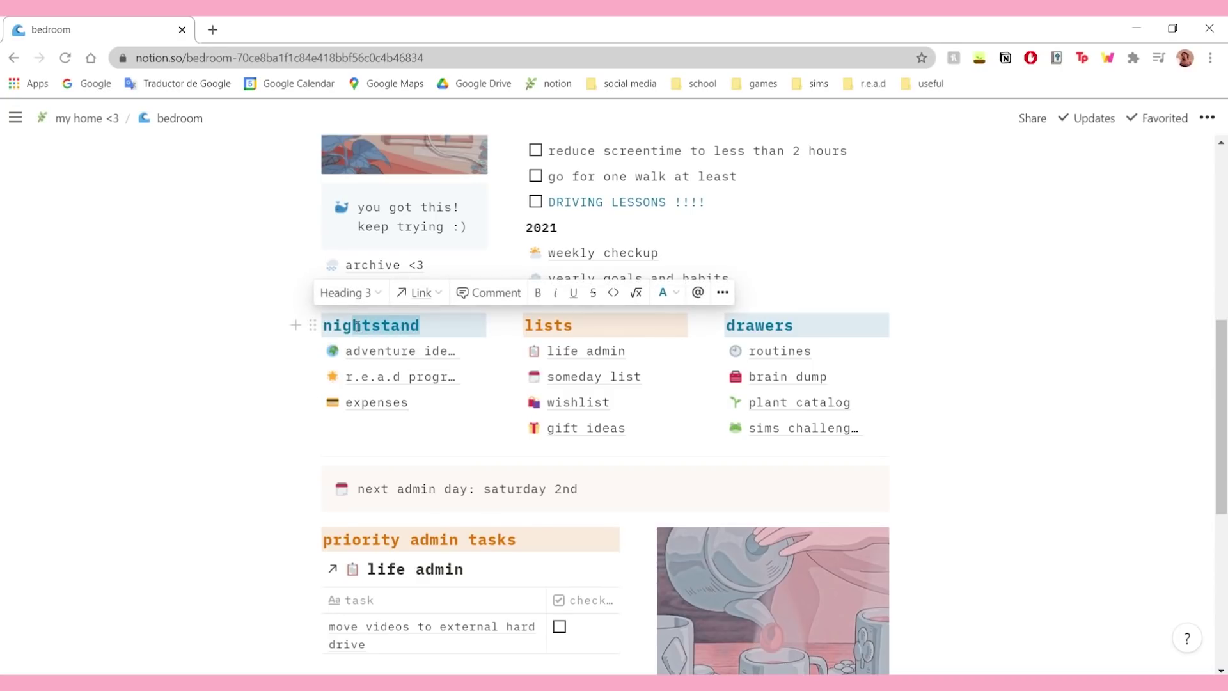
{"action": "left_click", "coordinate": [403, 332]}
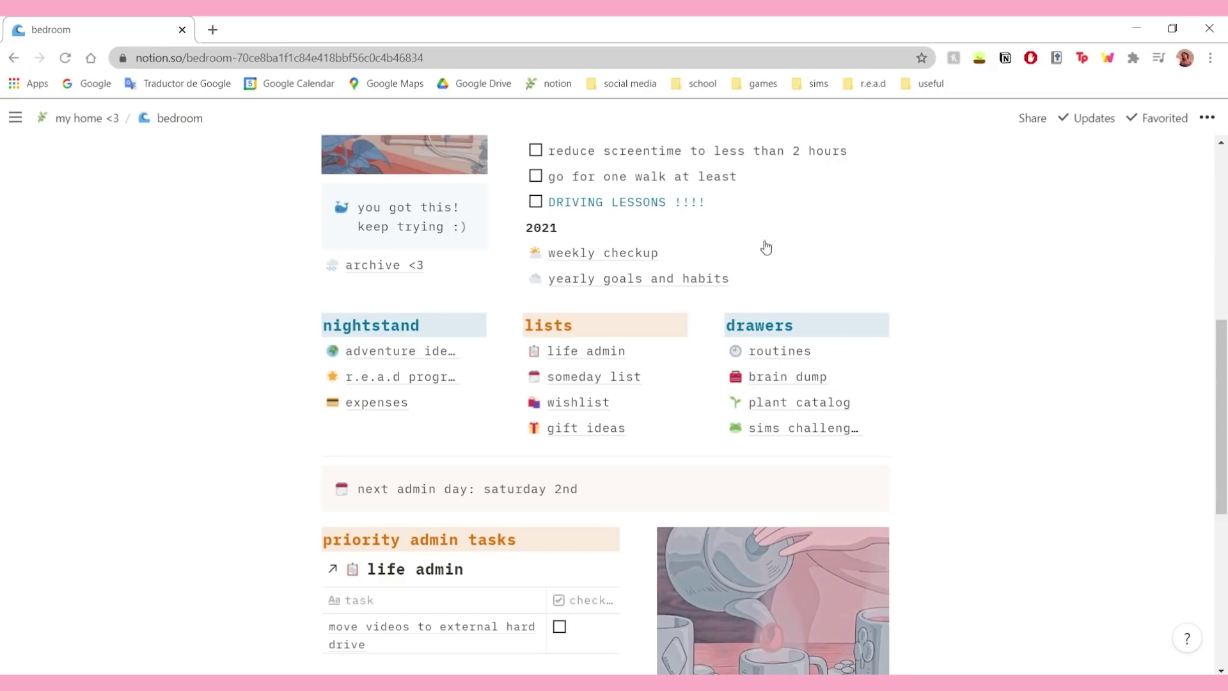
{"action": "scroll", "coordinate": [441, 346], "scroll_direction": "up", "scroll_amount": 1}
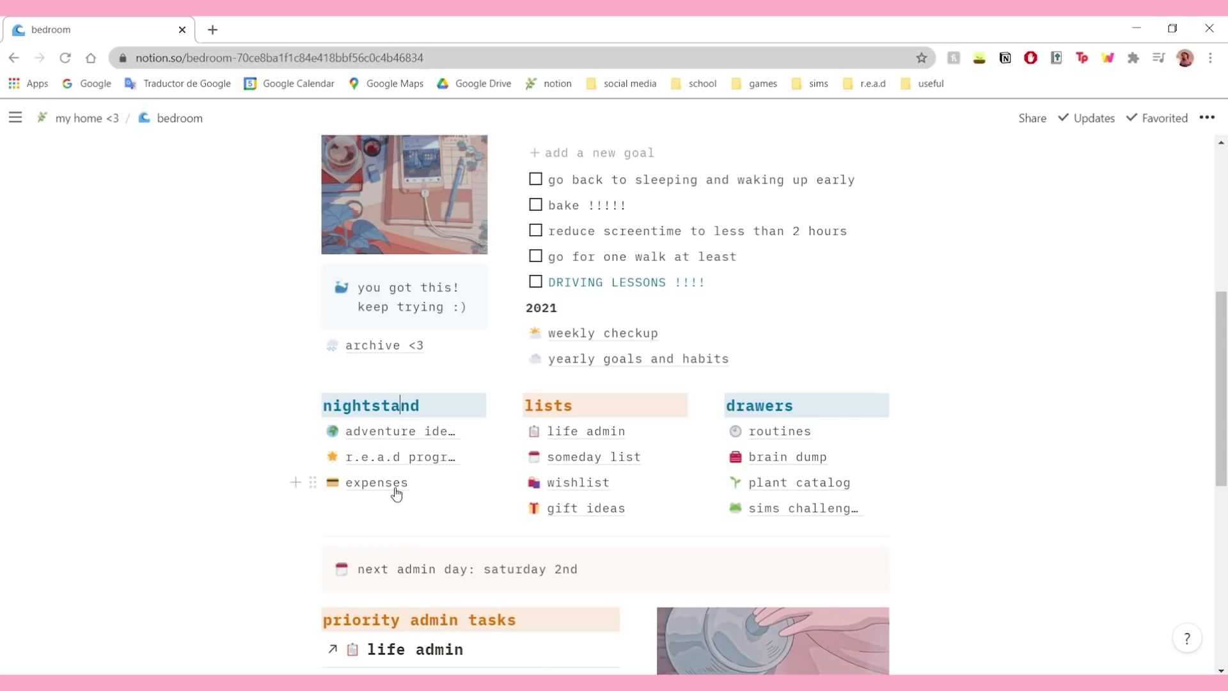
Step: Open the 'adventure ideas' page from bedroom and scroll through it
{"action": "left_click", "coordinate": [425, 431]}
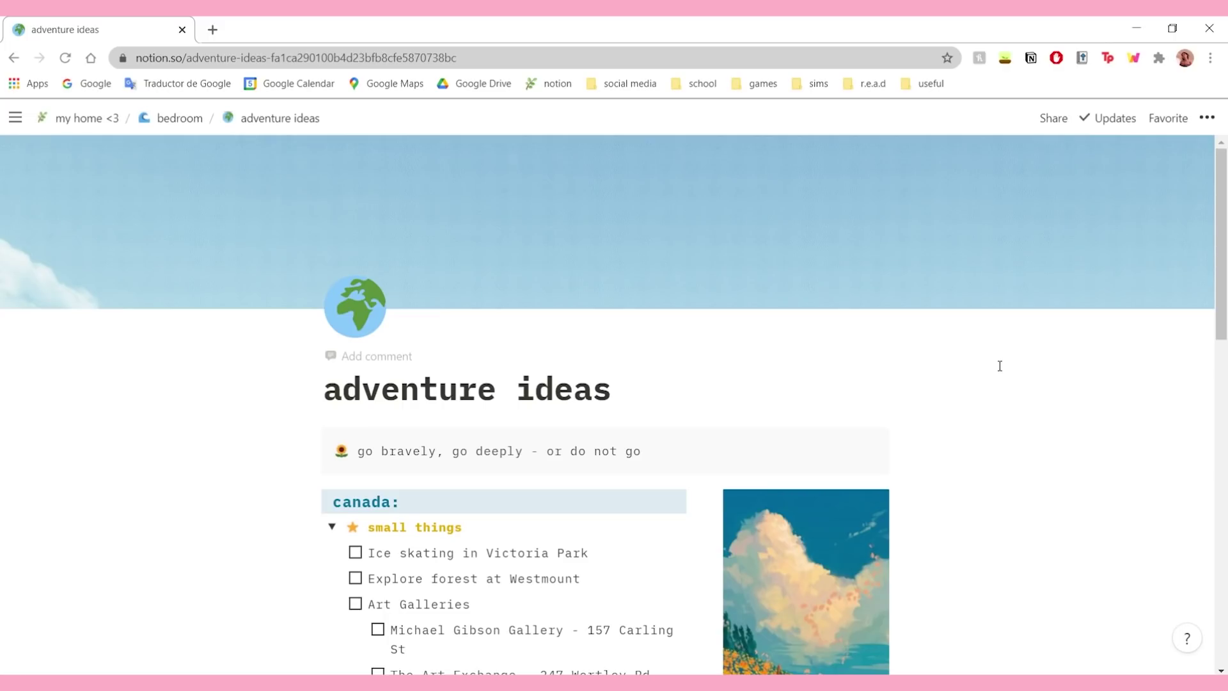
{"action": "mouse_move", "coordinate": [1118, 229]}
{"action": "scroll", "coordinate": [530, 449], "scroll_direction": "down", "scroll_amount": 5}
{"action": "scroll", "coordinate": [521, 403], "scroll_direction": "up", "scroll_amount": 3}
{"action": "scroll", "coordinate": [559, 458], "scroll_direction": "down", "scroll_amount": 3}
{"action": "scroll", "coordinate": [558, 458], "scroll_direction": "down", "scroll_amount": 5}
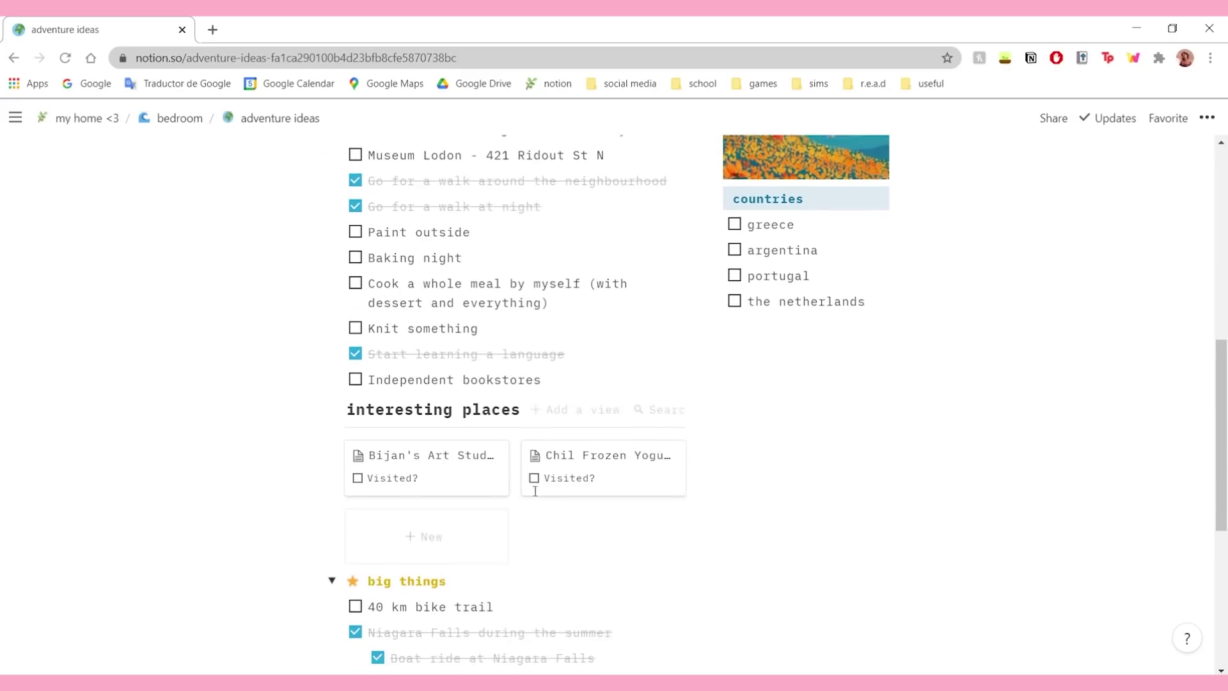
{"action": "scroll", "coordinate": [756, 376], "scroll_direction": "up", "scroll_amount": 9}
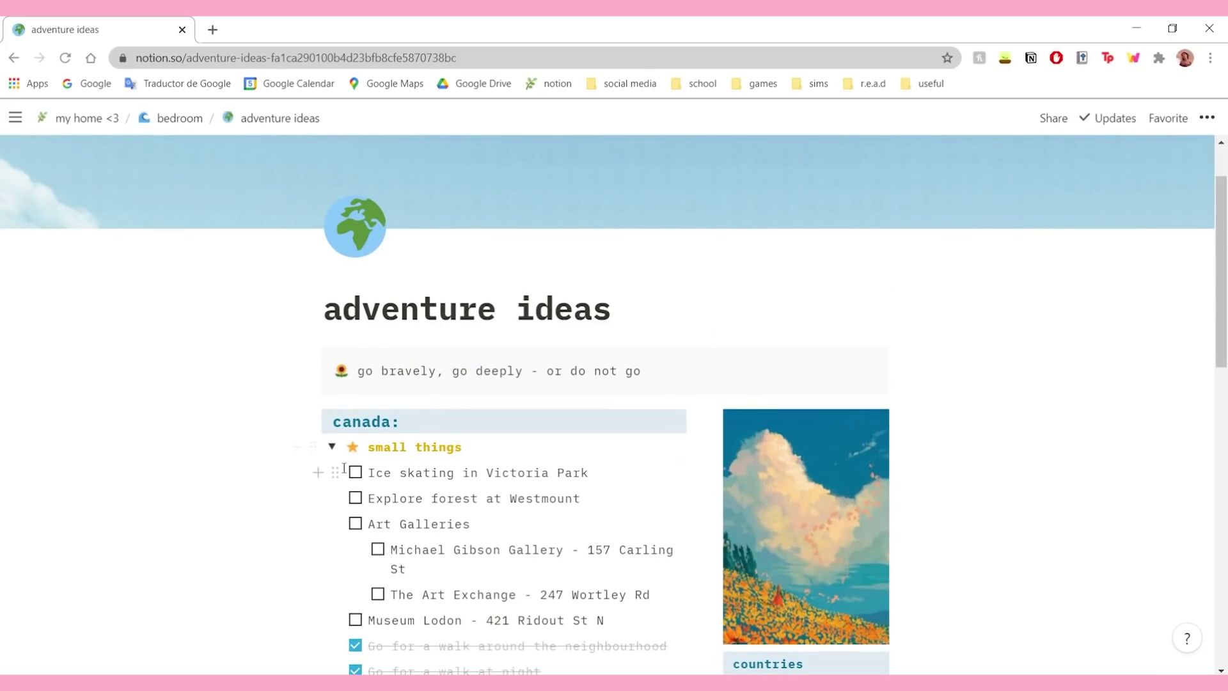
Step: Collapse the 'small things' and 'big things' toggles, then expand both to show their checklists
{"action": "left_click", "coordinate": [331, 448]}
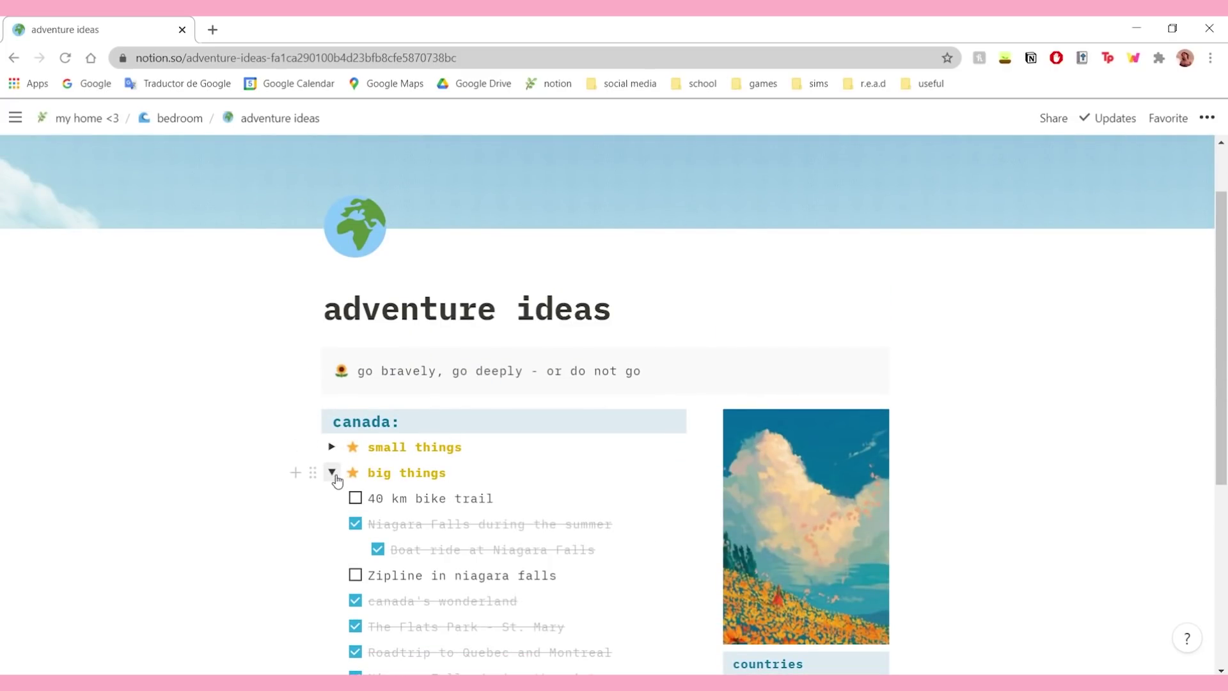
{"action": "left_click", "coordinate": [332, 472]}
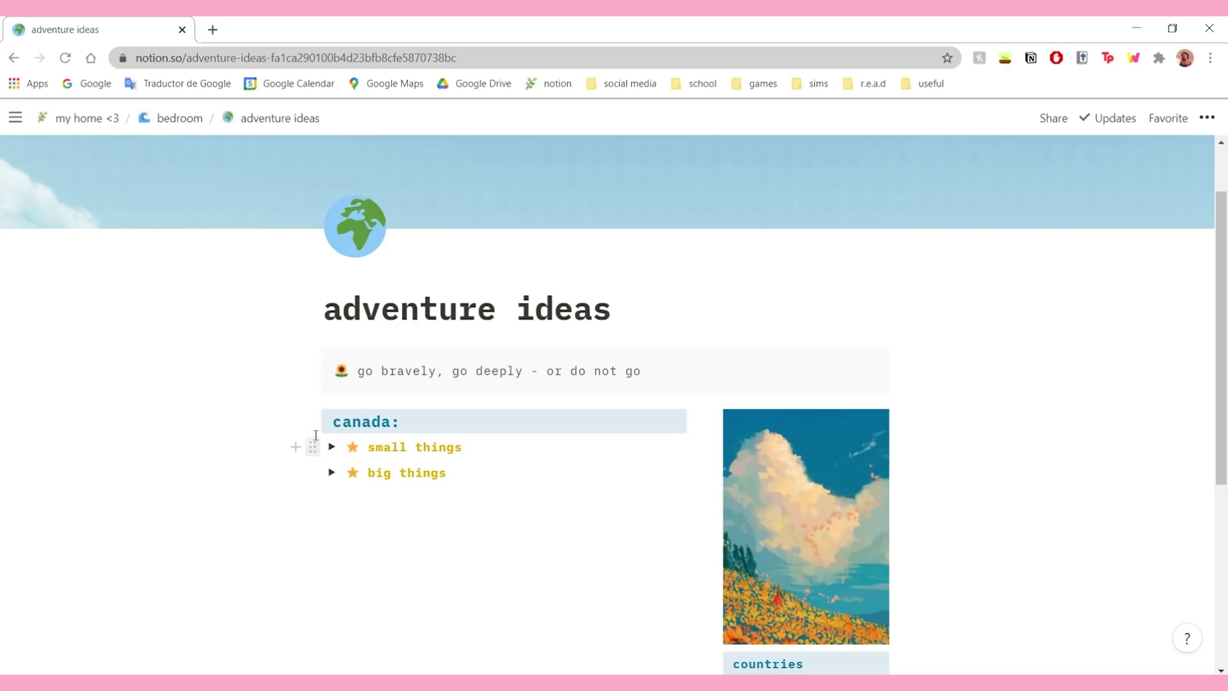
{"action": "scroll", "coordinate": [480, 376], "scroll_direction": "down", "scroll_amount": 3}
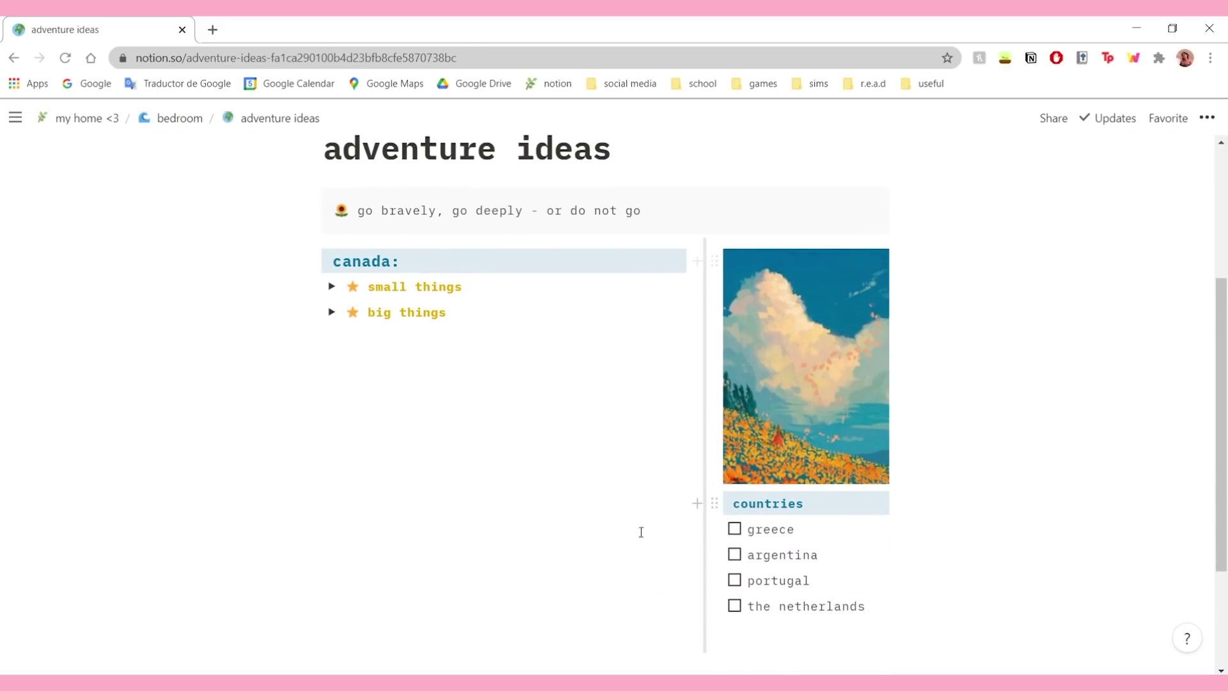
{"action": "left_click", "coordinate": [331, 286]}
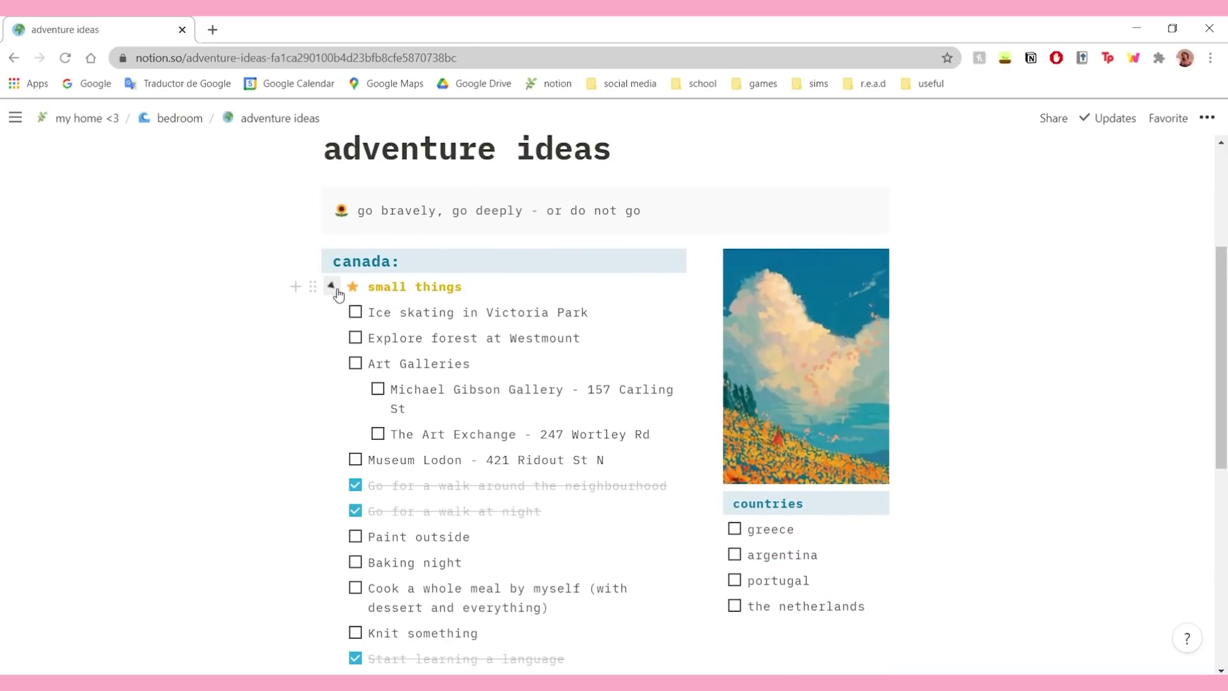
{"action": "scroll", "coordinate": [350, 311], "scroll_direction": "down", "scroll_amount": 4}
{"action": "scroll", "coordinate": [350, 312], "scroll_direction": "down", "scroll_amount": 3}
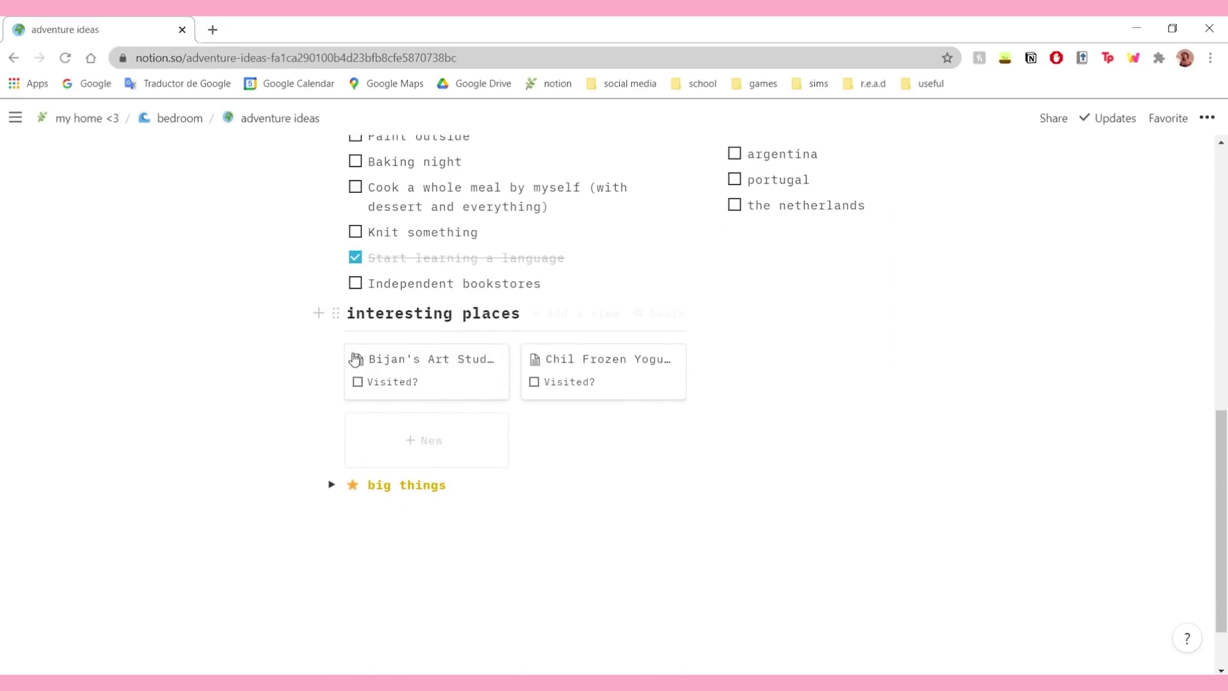
{"action": "left_click", "coordinate": [331, 485]}
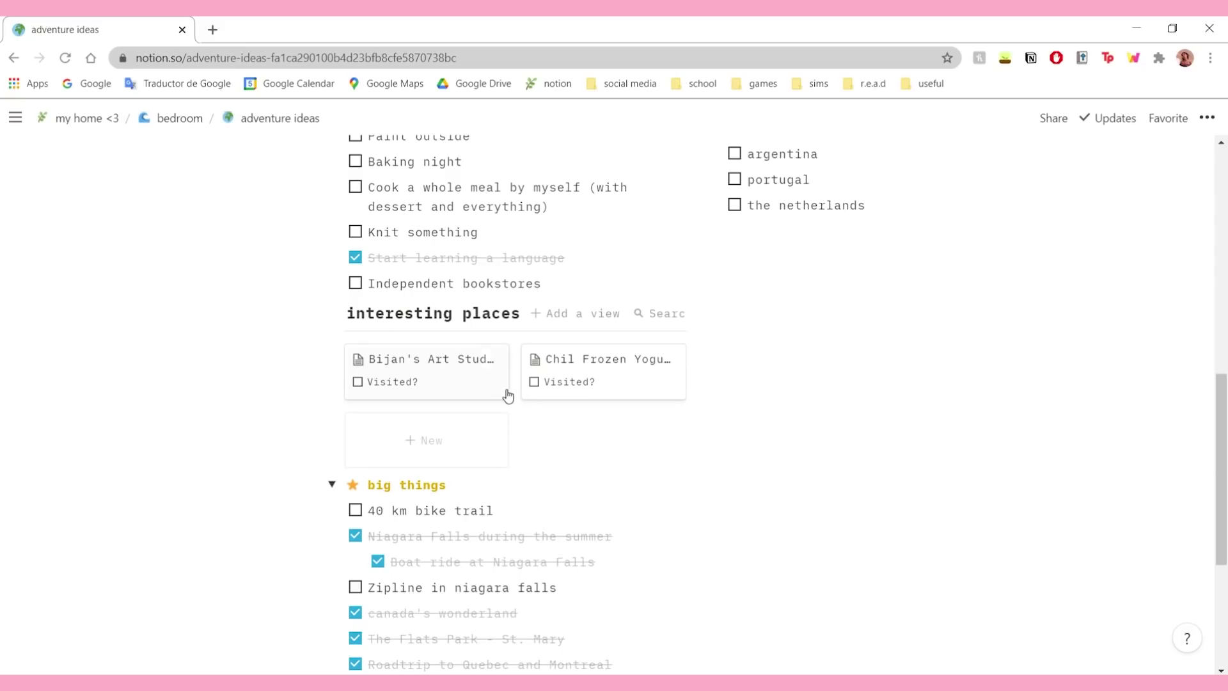
{"action": "scroll", "coordinate": [506, 384], "scroll_direction": "down", "scroll_amount": 3}
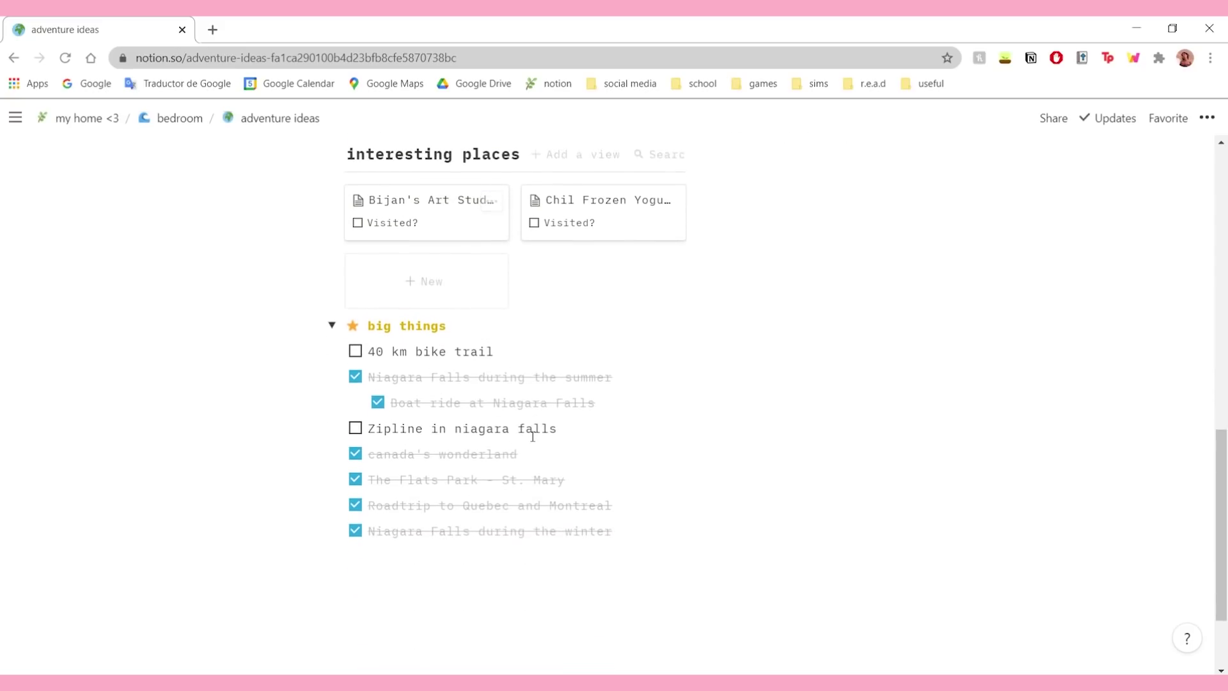
{"action": "scroll", "coordinate": [585, 386], "scroll_direction": "up", "scroll_amount": 10}
{"action": "scroll", "coordinate": [584, 385], "scroll_direction": "down", "scroll_amount": 3}
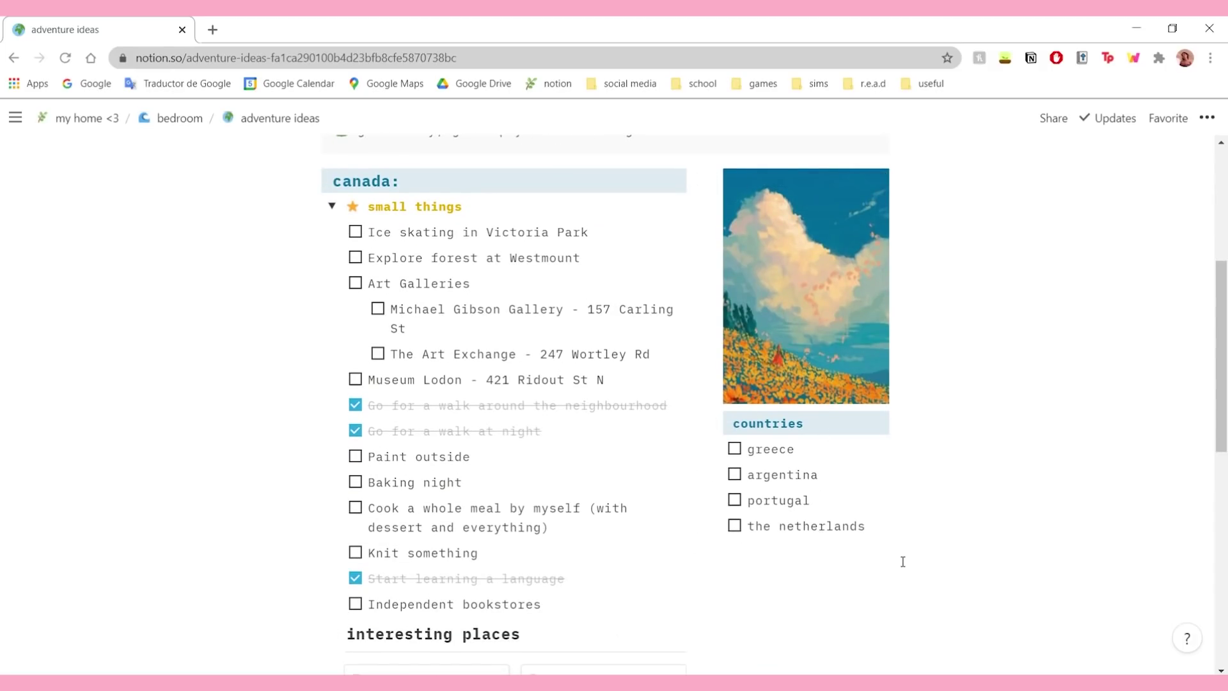
Step: Return to the bedroom page with Alt+Left and scroll down to the priority admin tasks table
{"action": "key", "text": "alt+Left"}
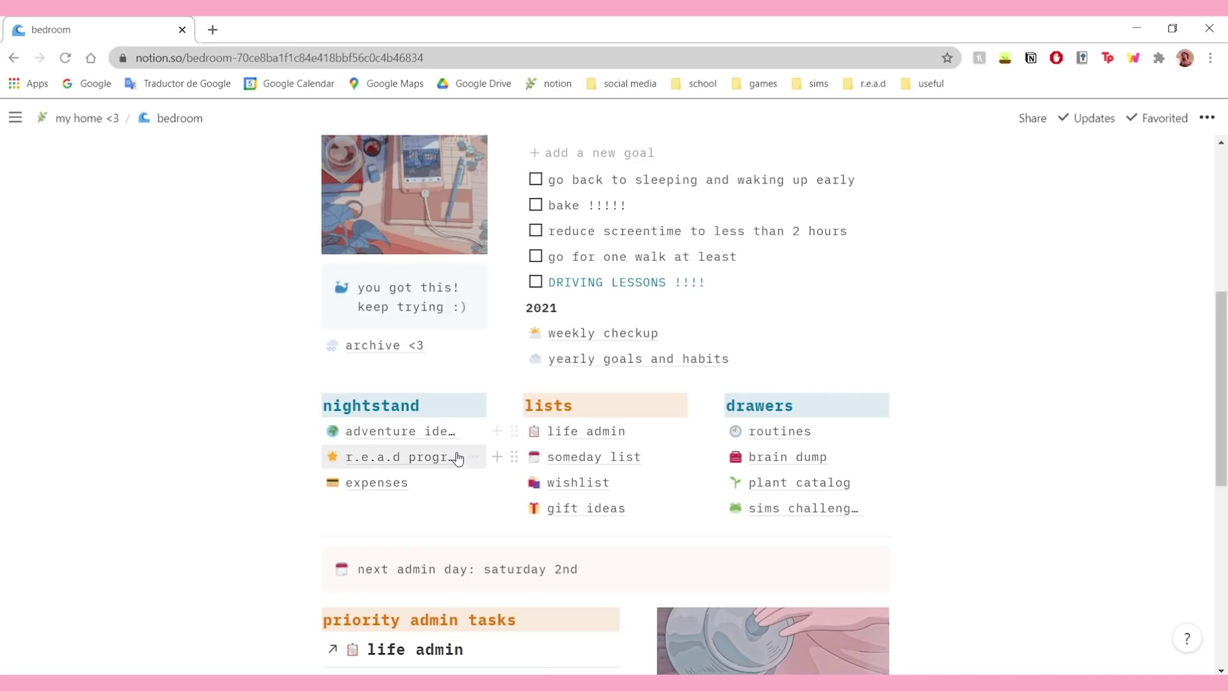
{"action": "scroll", "coordinate": [702, 389], "scroll_direction": "down", "scroll_amount": 1}
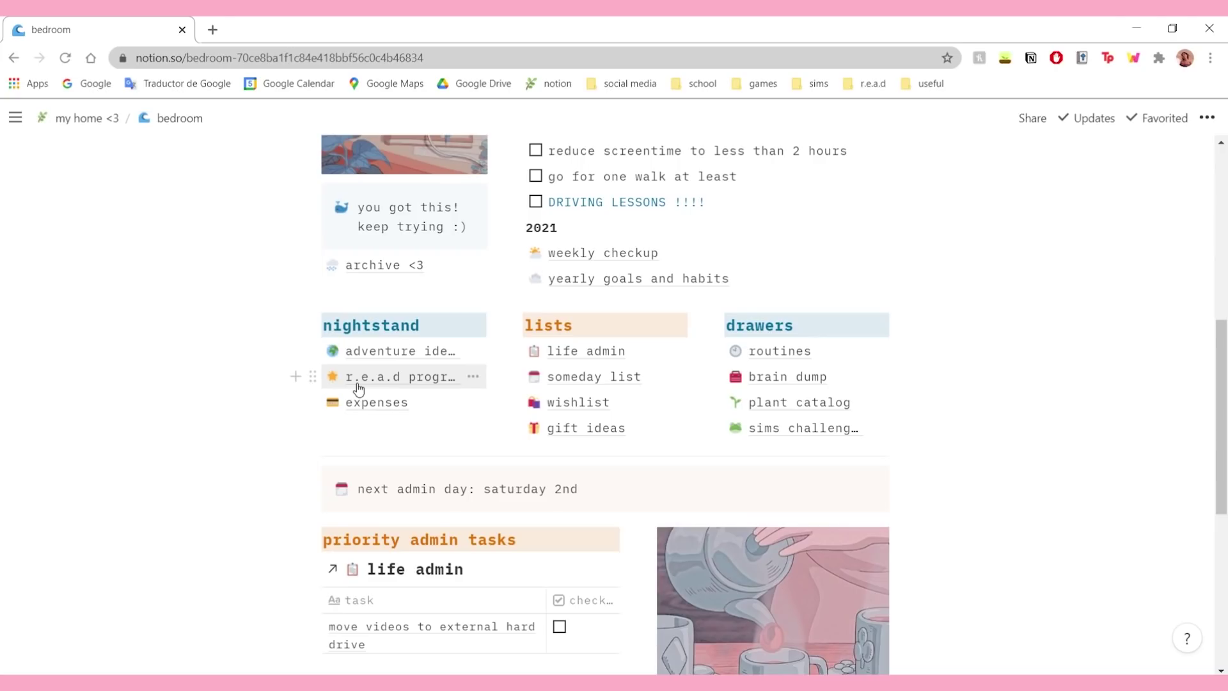
{"action": "scroll", "coordinate": [551, 361], "scroll_direction": "down", "scroll_amount": 2}
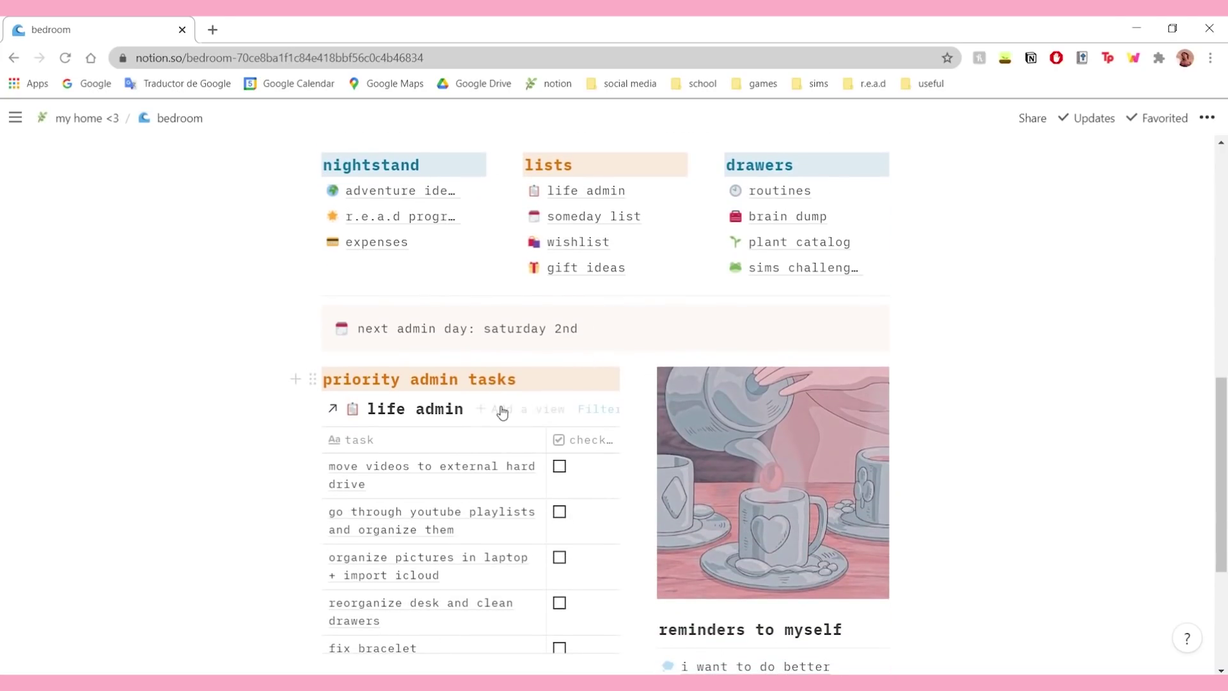
{"action": "scroll", "coordinate": [502, 412], "scroll_direction": "up", "scroll_amount": 8}
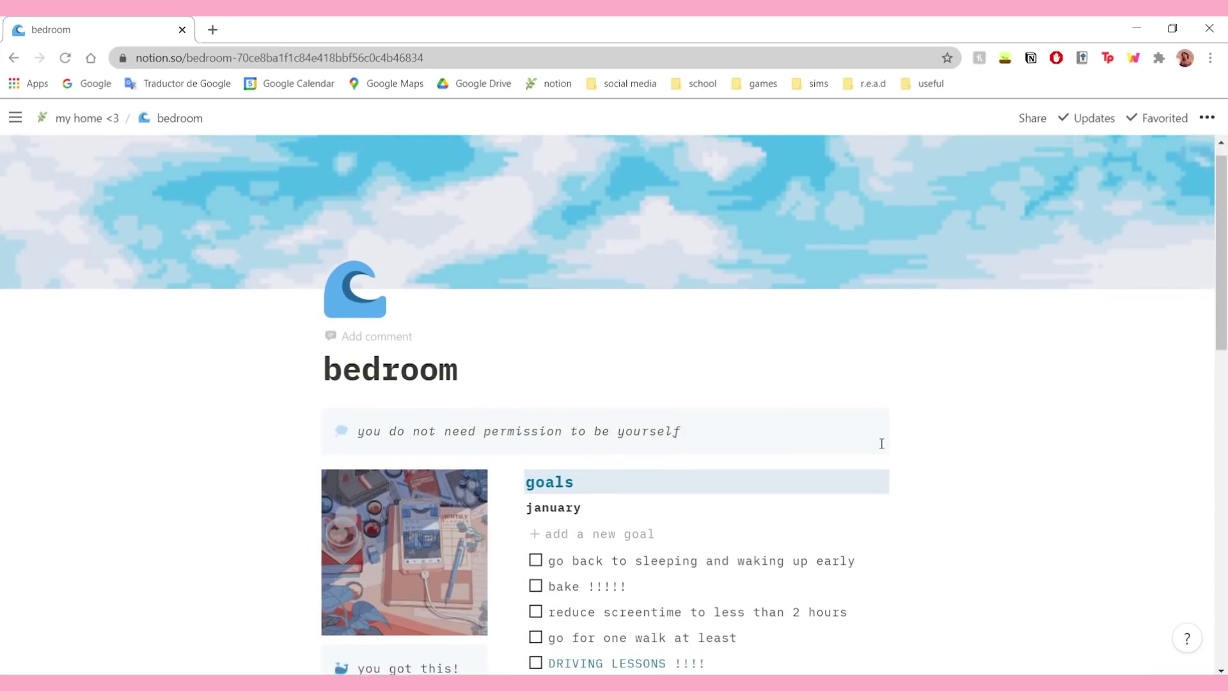
{"action": "scroll", "coordinate": [405, 486], "scroll_direction": "down", "scroll_amount": 5}
{"action": "left_click", "coordinate": [405, 485]}
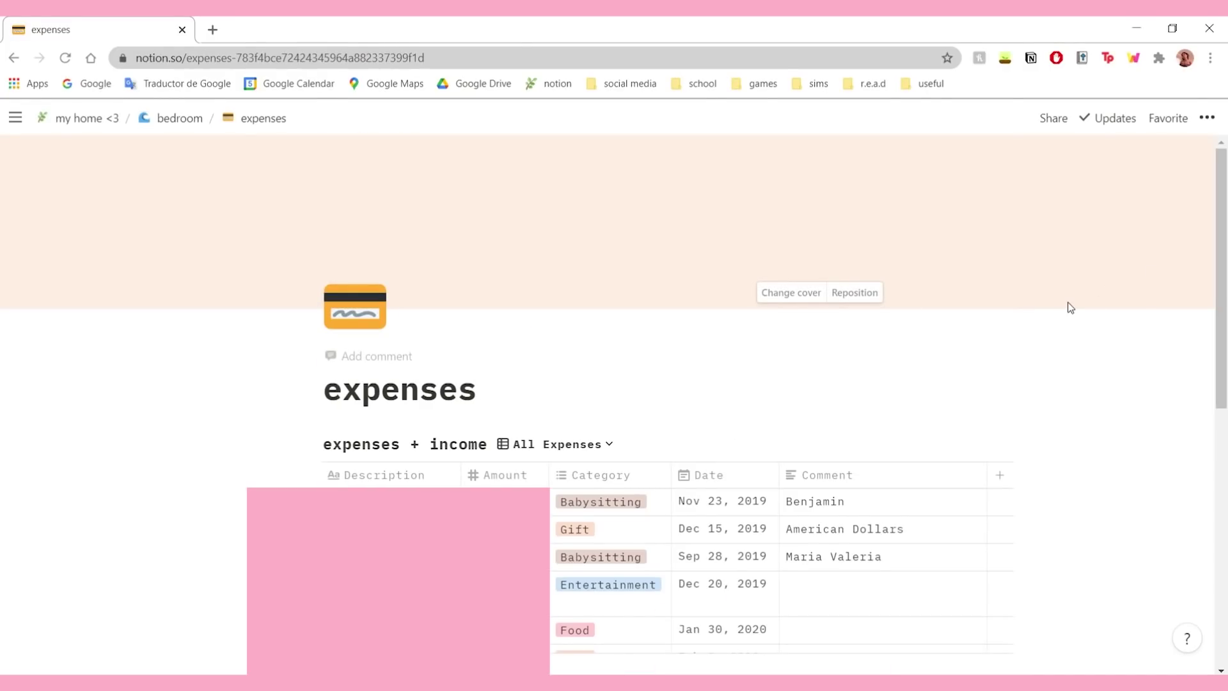
{"action": "scroll", "coordinate": [1070, 308], "scroll_direction": "down", "scroll_amount": 6}
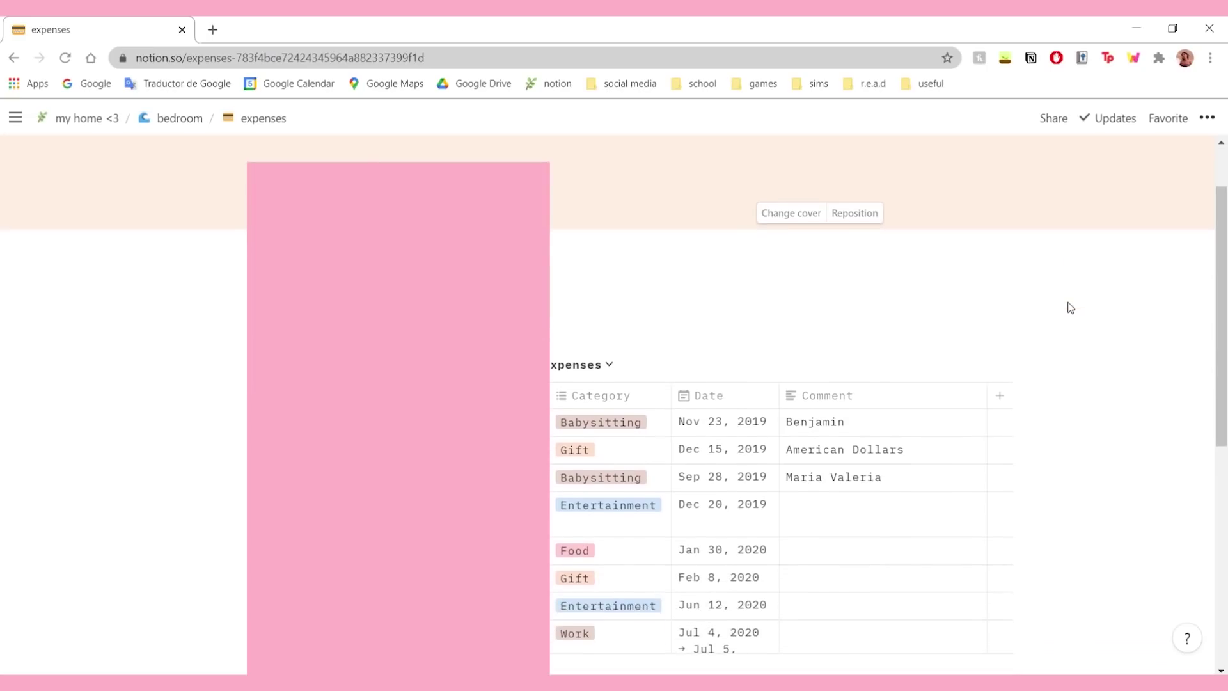
{"action": "scroll", "coordinate": [1069, 307], "scroll_direction": "up", "scroll_amount": 5}
{"action": "scroll", "coordinate": [1068, 310], "scroll_direction": "down", "scroll_amount": 6}
{"action": "scroll", "coordinate": [1069, 315], "scroll_direction": "up", "scroll_amount": 10}
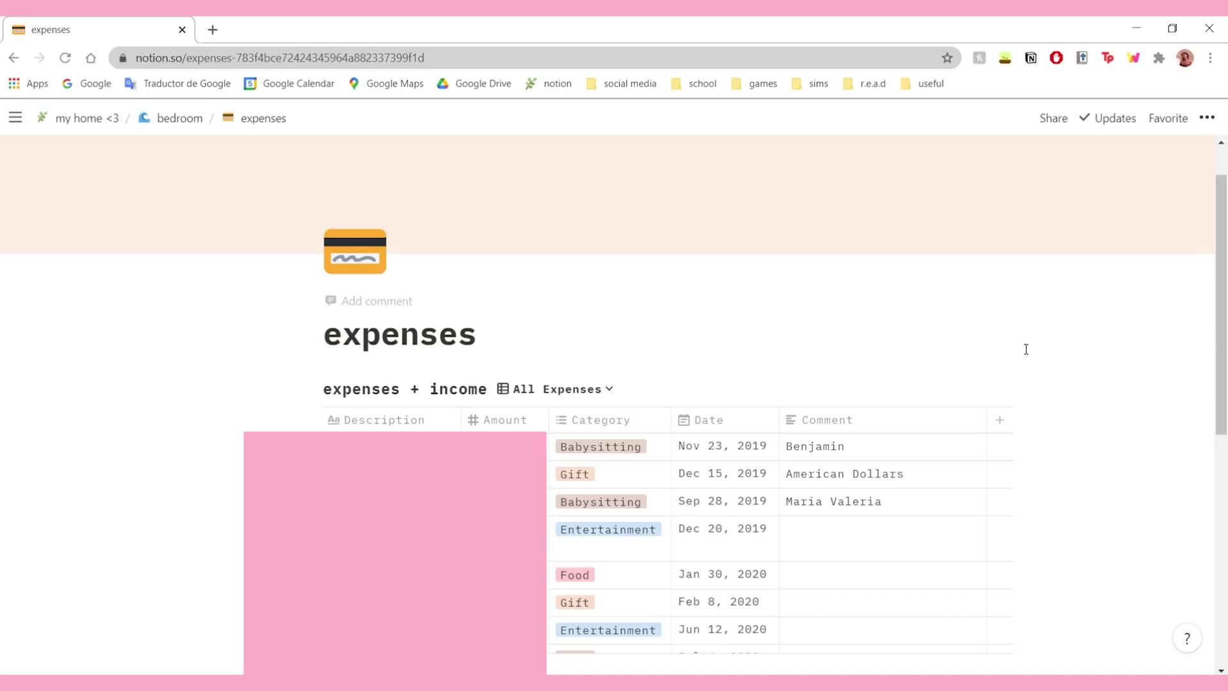
{"action": "mouse_move", "coordinate": [18, 120]}
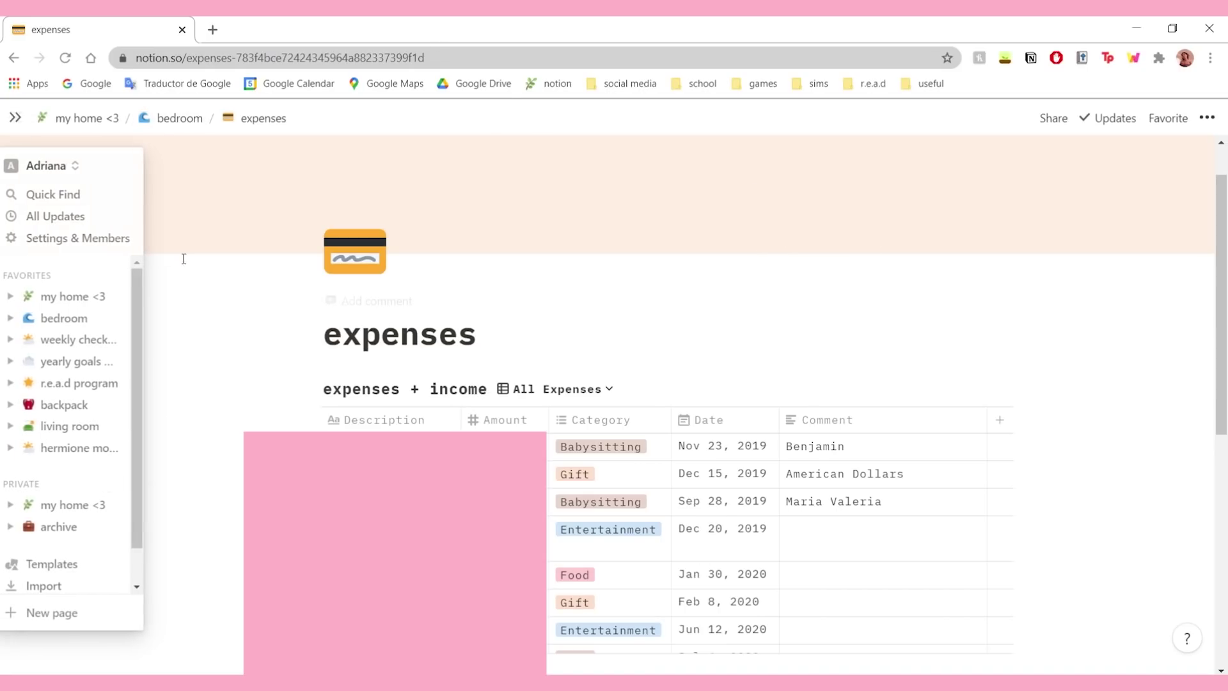
{"action": "scroll", "coordinate": [561, 465], "scroll_direction": "down", "scroll_amount": 2}
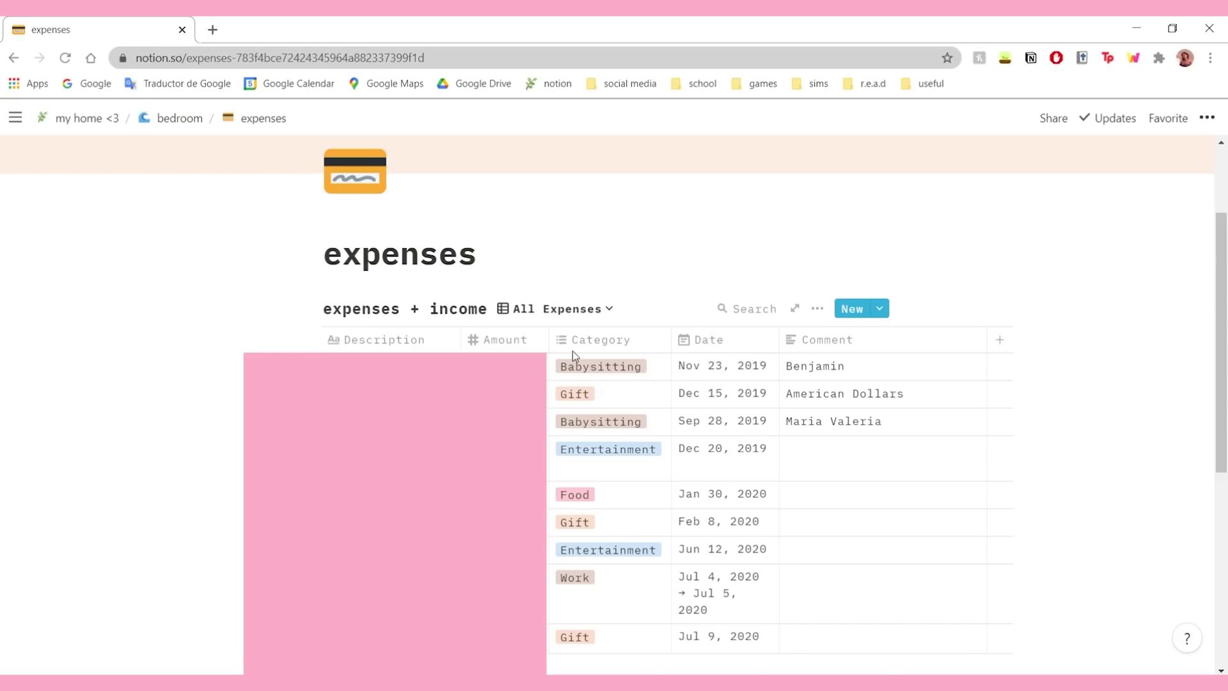
{"action": "key", "text": "alt+Left"}
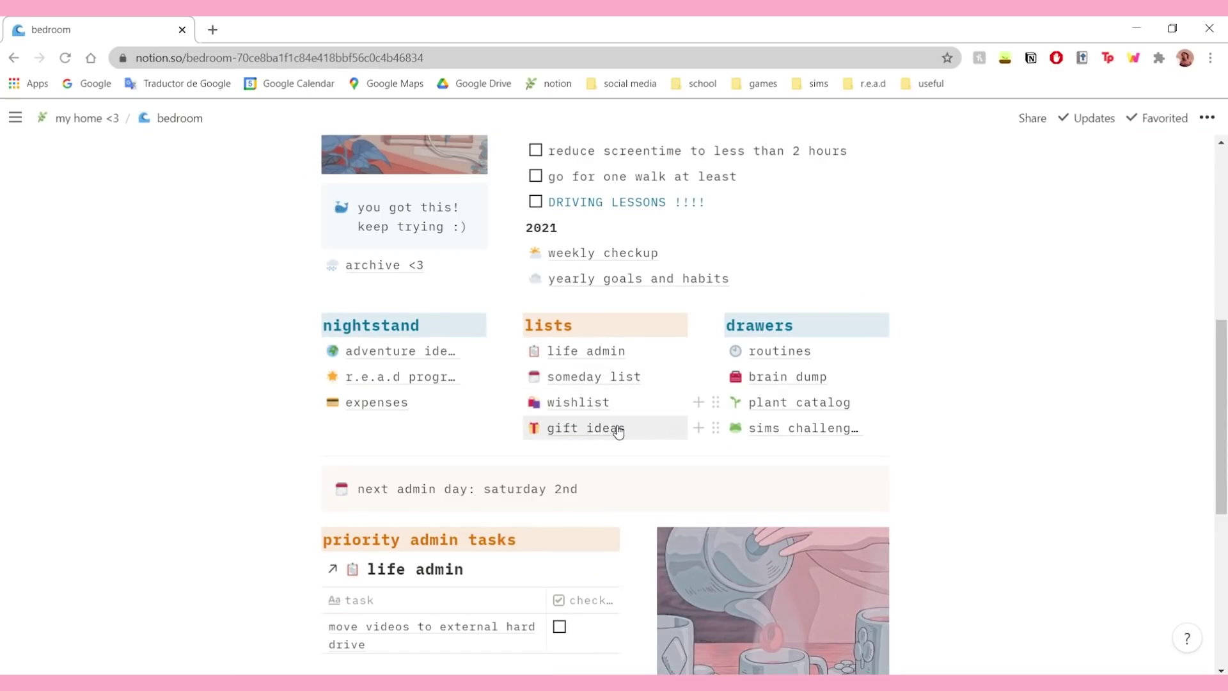
{"action": "left_click", "coordinate": [609, 363]}
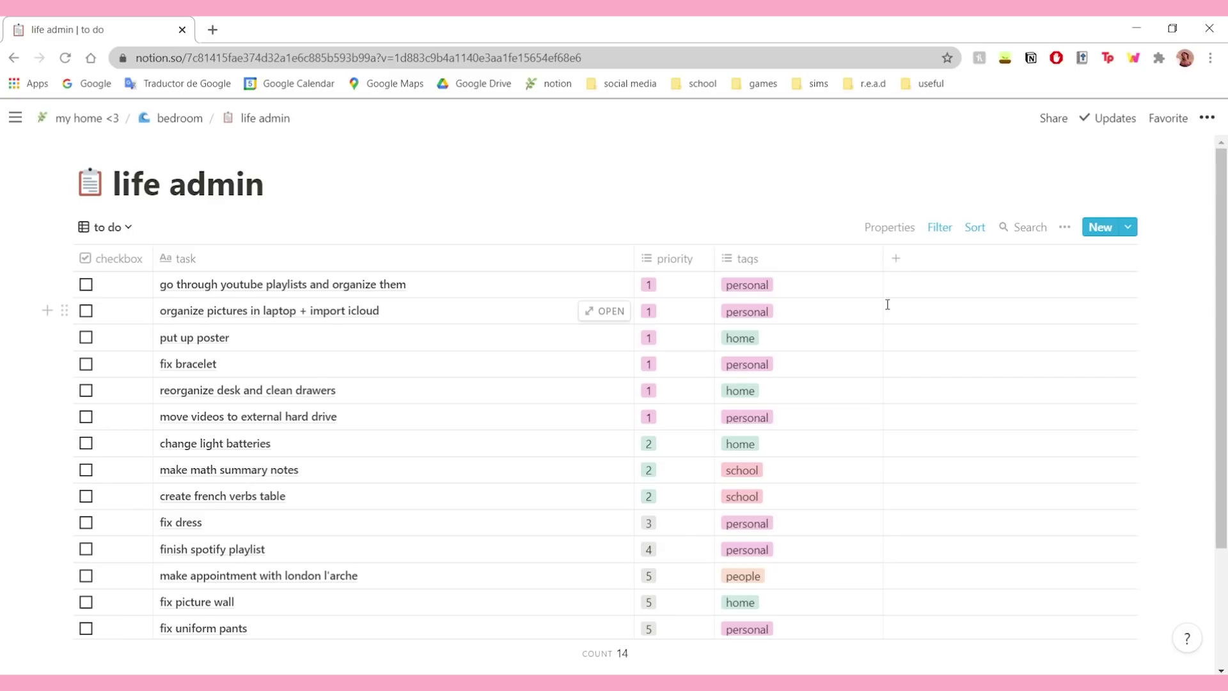
{"action": "scroll", "coordinate": [502, 389], "scroll_direction": "down", "scroll_amount": 3}
{"action": "scroll", "coordinate": [496, 393], "scroll_direction": "up", "scroll_amount": 3}
{"action": "scroll", "coordinate": [406, 412], "scroll_direction": "down", "scroll_amount": 3}
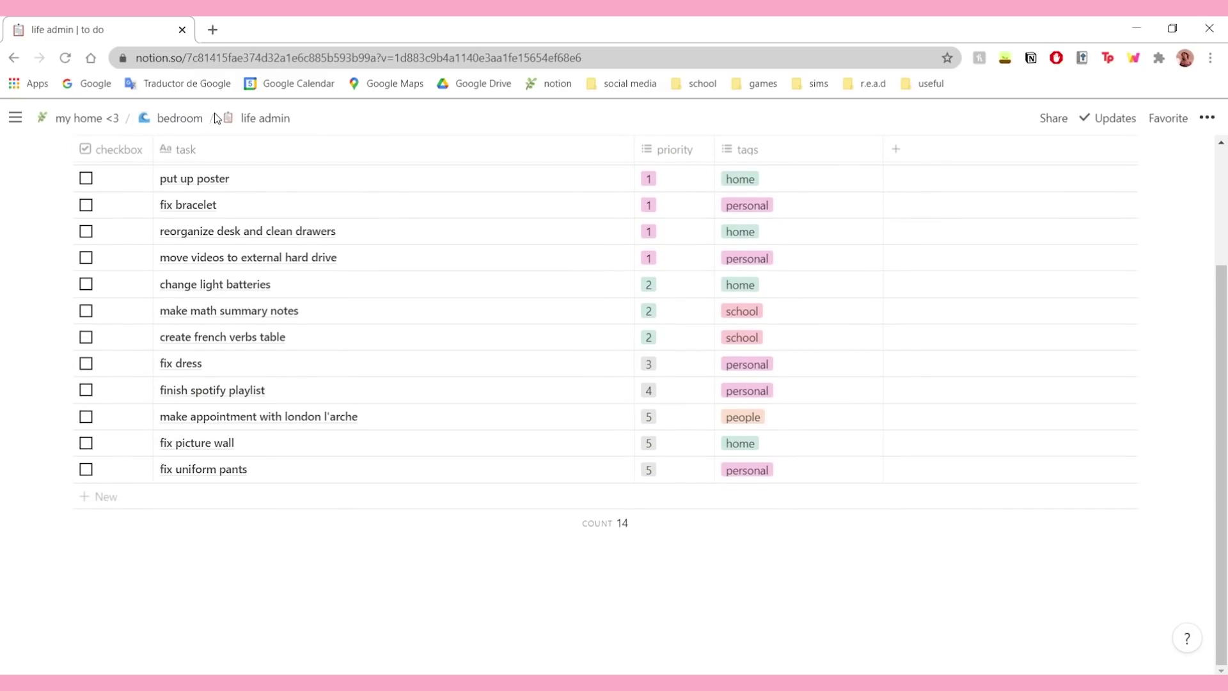
{"action": "scroll", "coordinate": [288, 157], "scroll_direction": "up", "scroll_amount": 3}
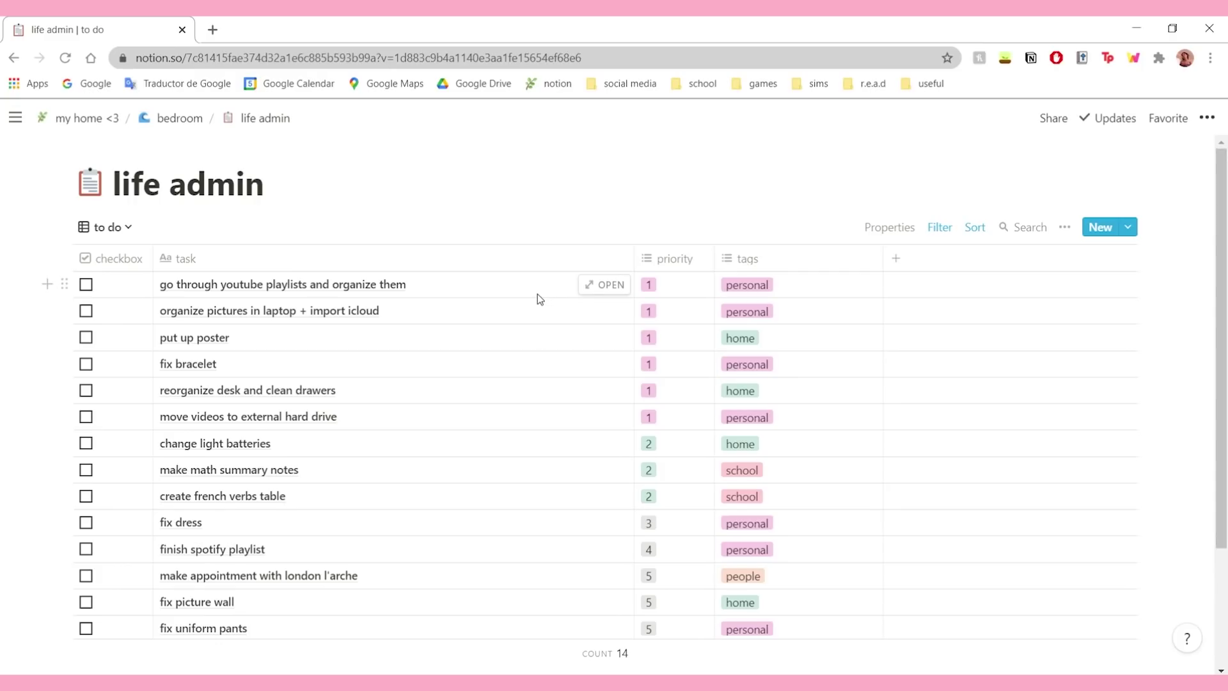
{"action": "left_click", "coordinate": [192, 119]}
{"action": "scroll", "coordinate": [493, 354], "scroll_direction": "down", "scroll_amount": 6}
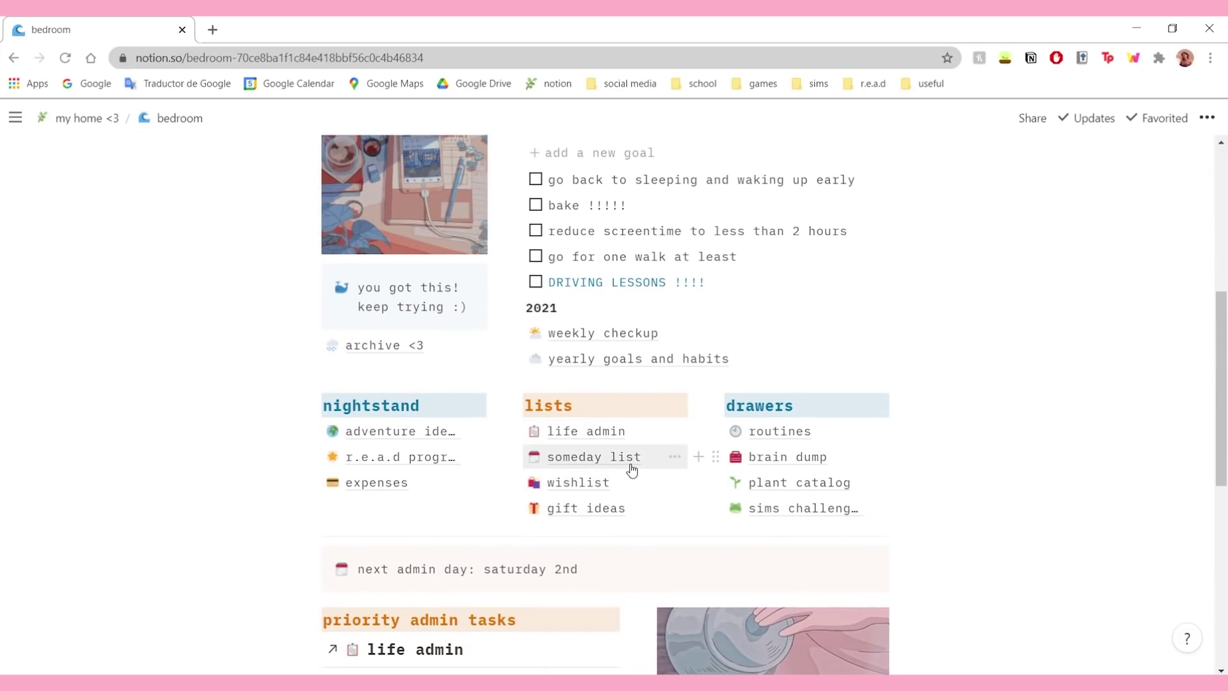
{"action": "left_click", "coordinate": [632, 470]}
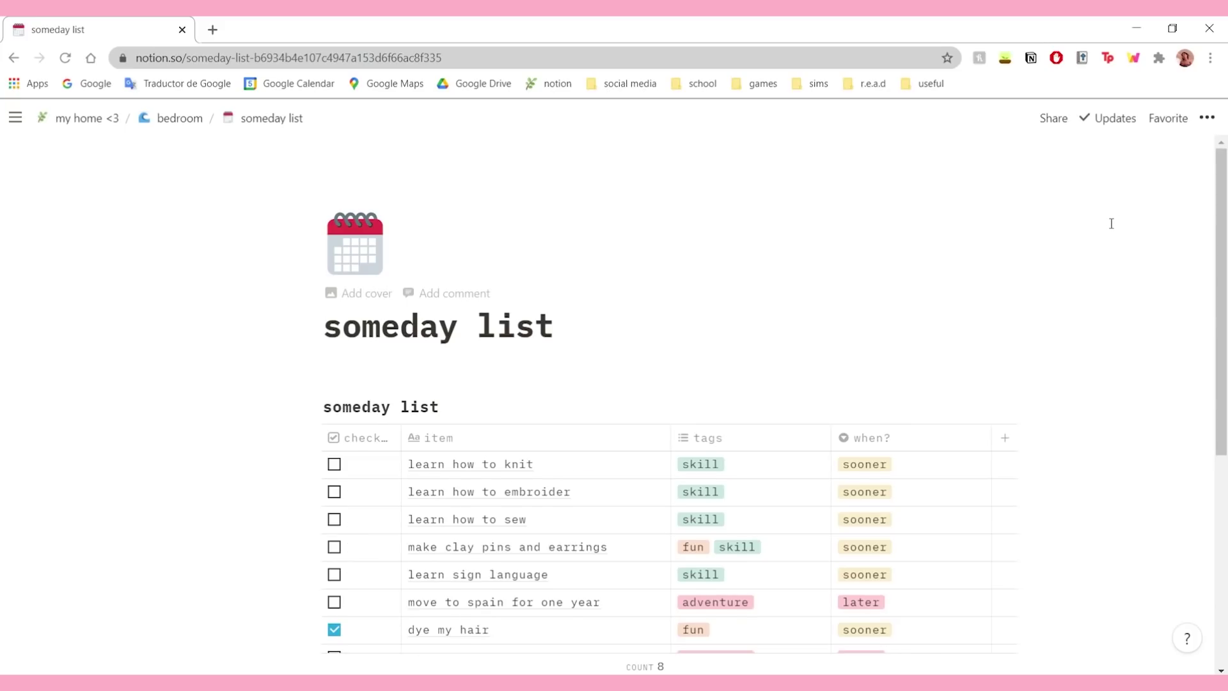
{"action": "scroll", "coordinate": [1114, 218], "scroll_direction": "down", "scroll_amount": 3}
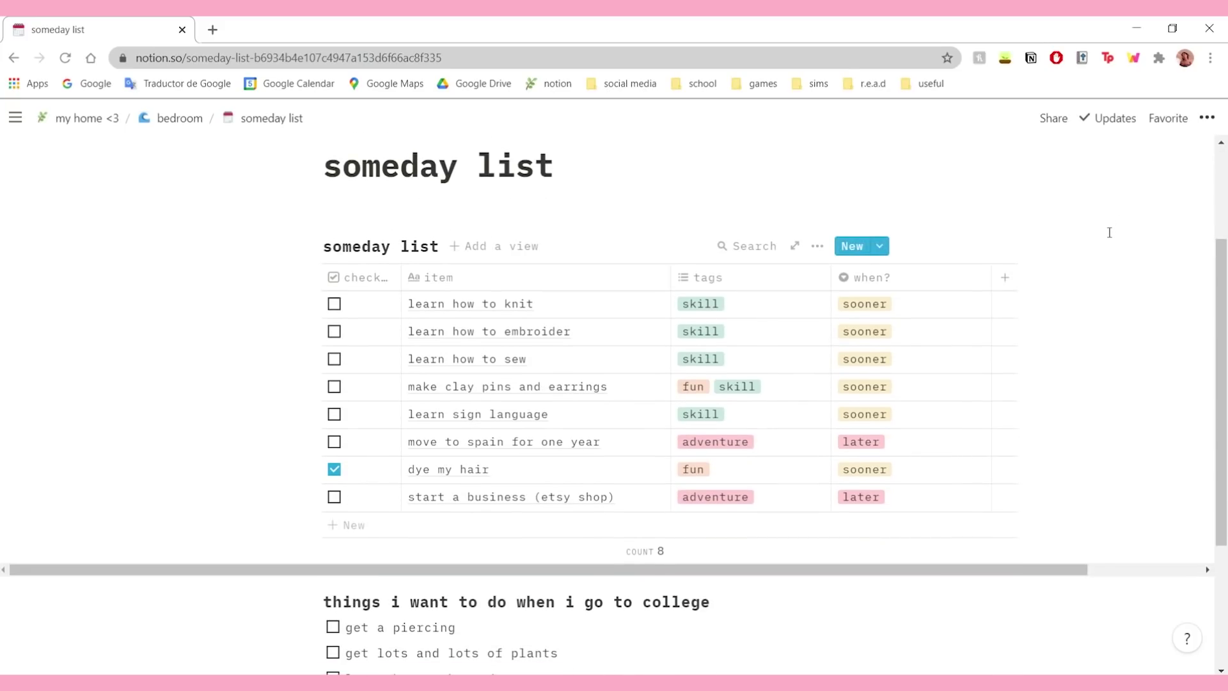
{"action": "scroll", "coordinate": [599, 417], "scroll_direction": "down", "scroll_amount": 4}
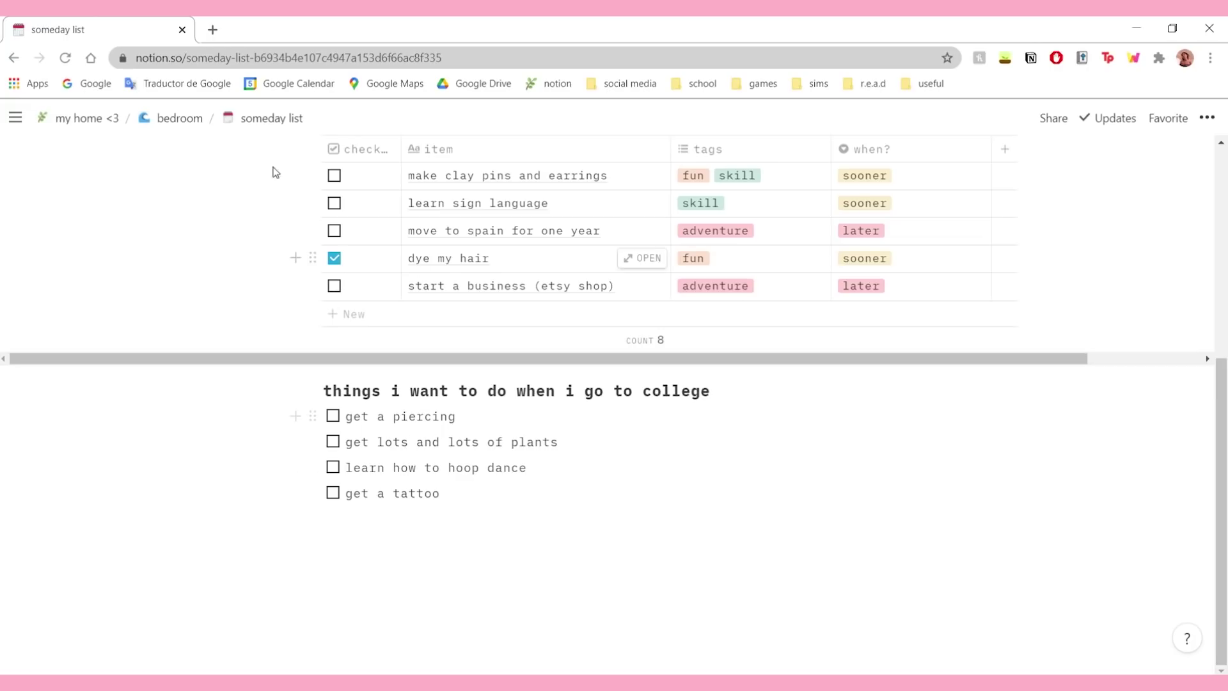
{"action": "left_click", "coordinate": [158, 122]}
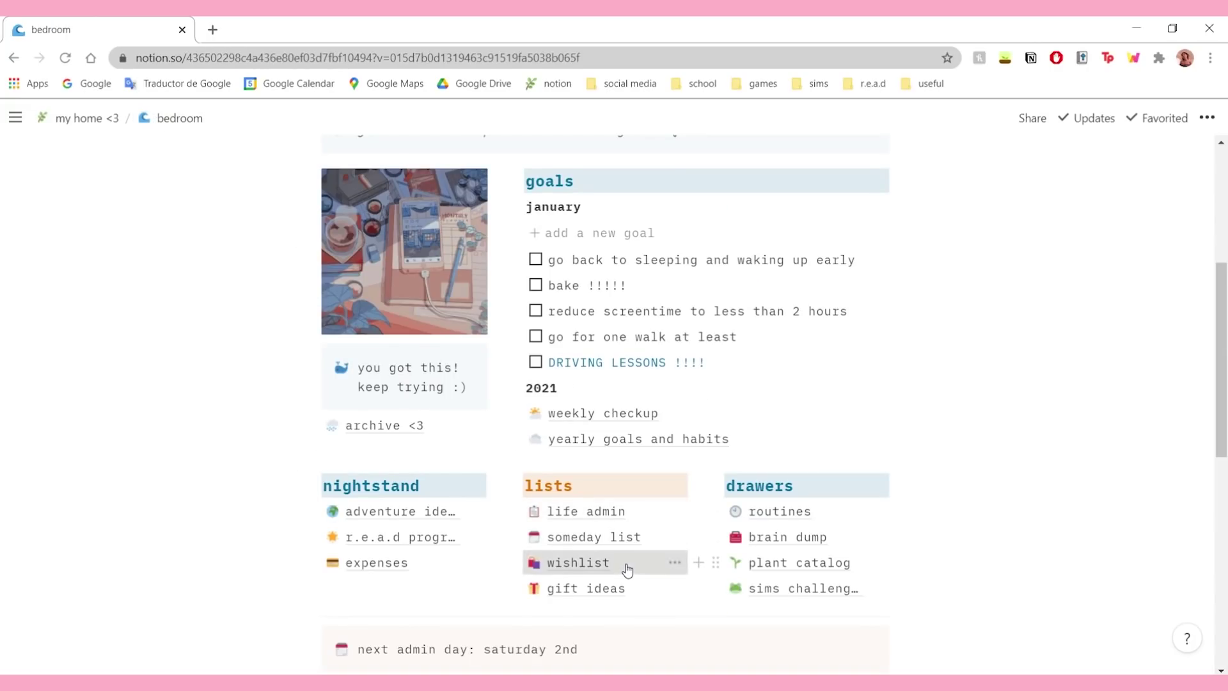
{"action": "left_click", "coordinate": [626, 566]}
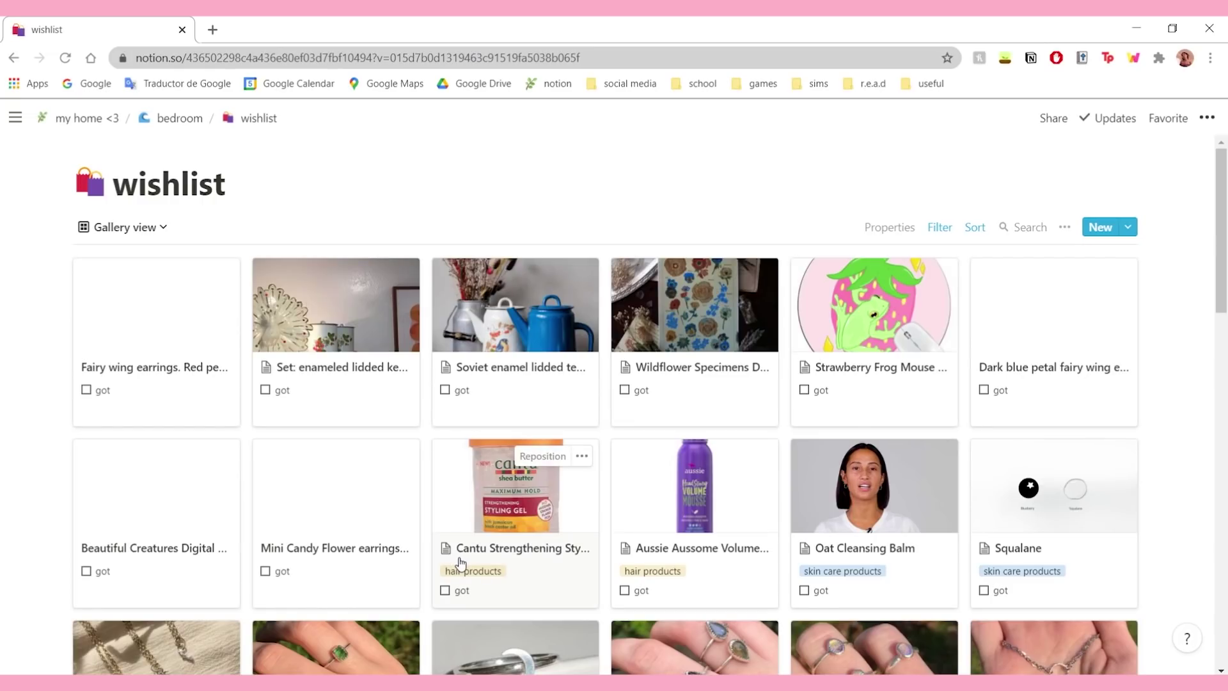
{"action": "scroll", "coordinate": [668, 382], "scroll_direction": "down", "scroll_amount": 15}
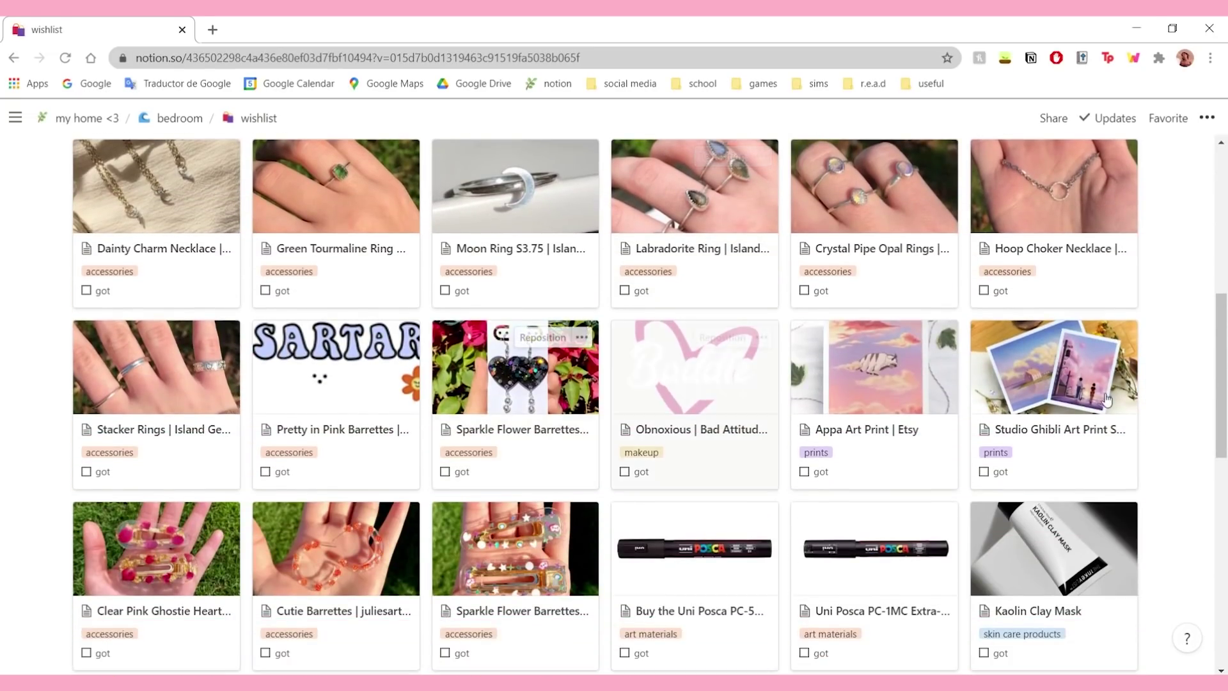
{"action": "scroll", "coordinate": [861, 416], "scroll_direction": "down", "scroll_amount": 5}
{"action": "scroll", "coordinate": [842, 384], "scroll_direction": "up", "scroll_amount": 14}
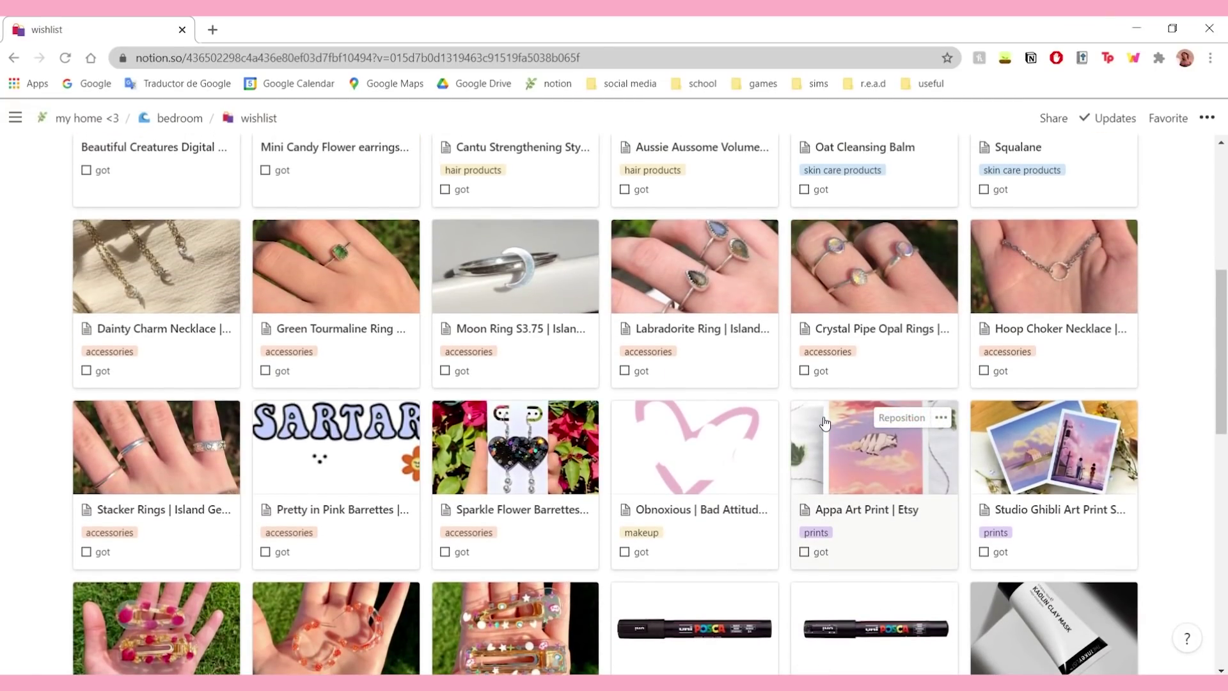
{"action": "scroll", "coordinate": [831, 426], "scroll_direction": "down", "scroll_amount": 7}
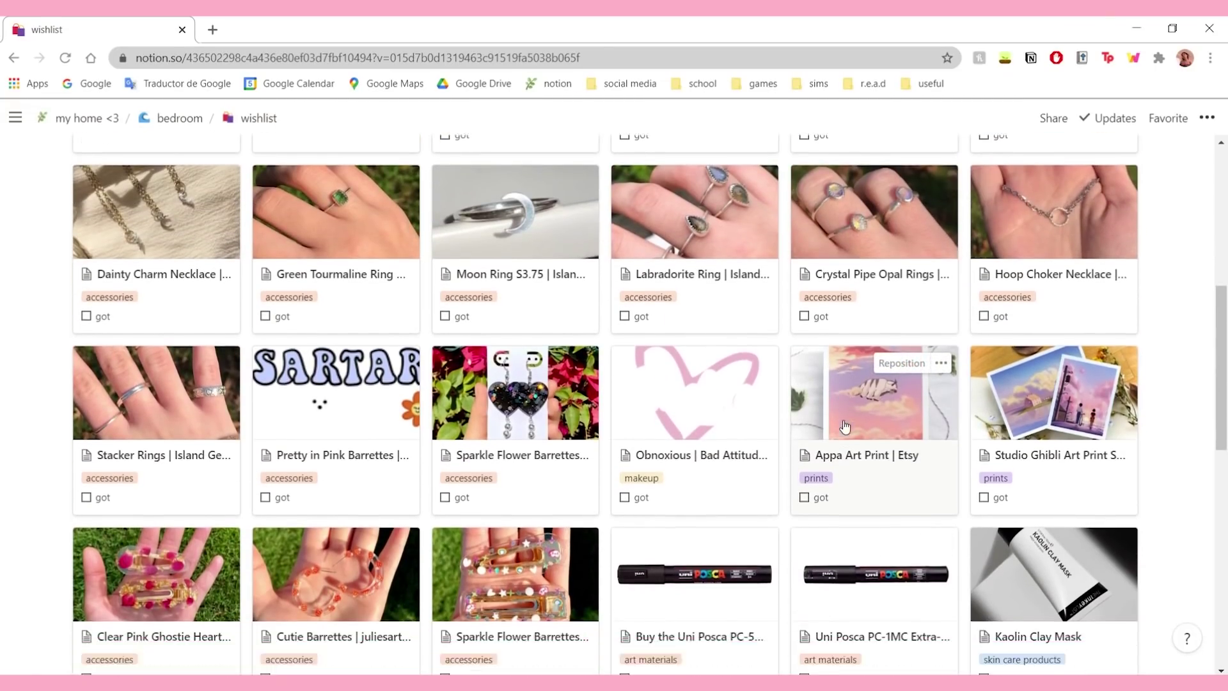
{"action": "scroll", "coordinate": [895, 461], "scroll_direction": "up", "scroll_amount": 10}
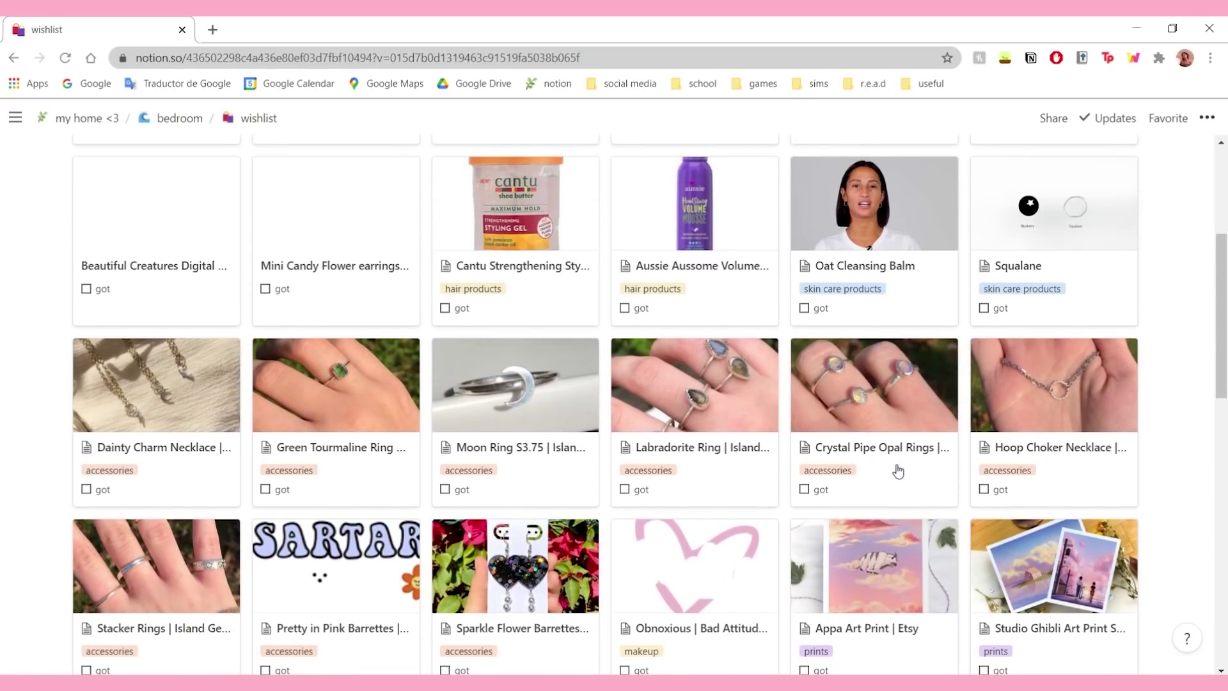
{"action": "scroll", "coordinate": [885, 442], "scroll_direction": "up", "scroll_amount": 4}
{"action": "scroll", "coordinate": [885, 434], "scroll_direction": "up", "scroll_amount": 1}
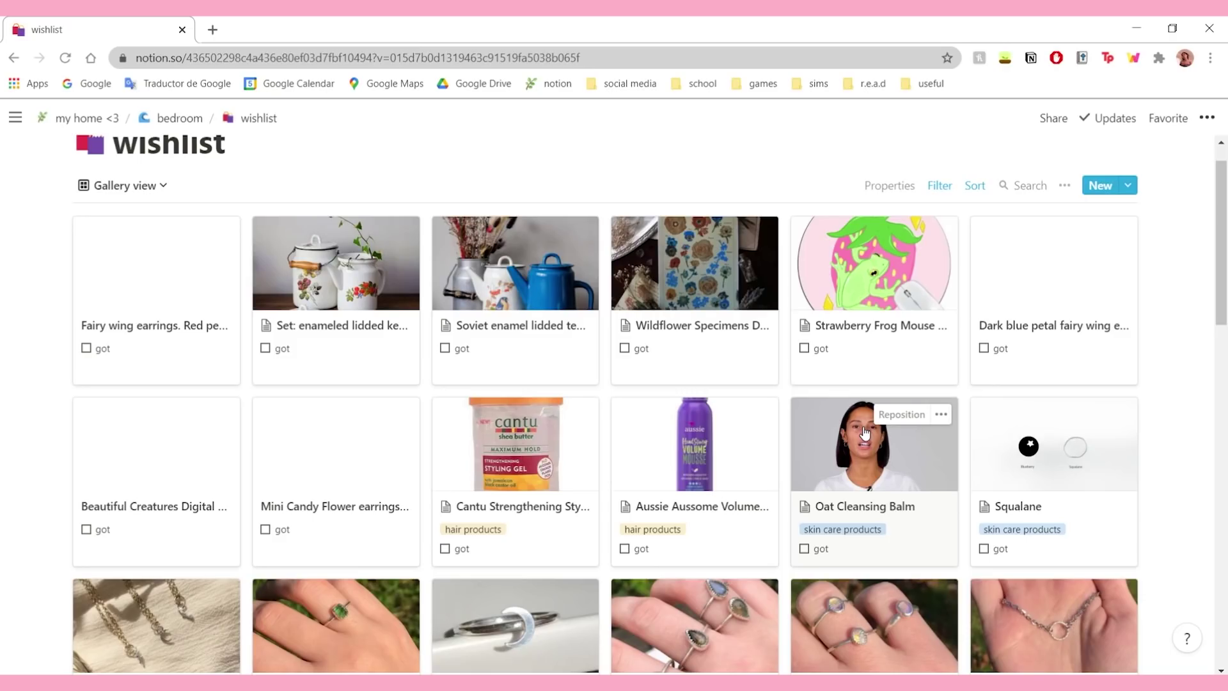
{"action": "scroll", "coordinate": [865, 434], "scroll_direction": "down", "scroll_amount": 10}
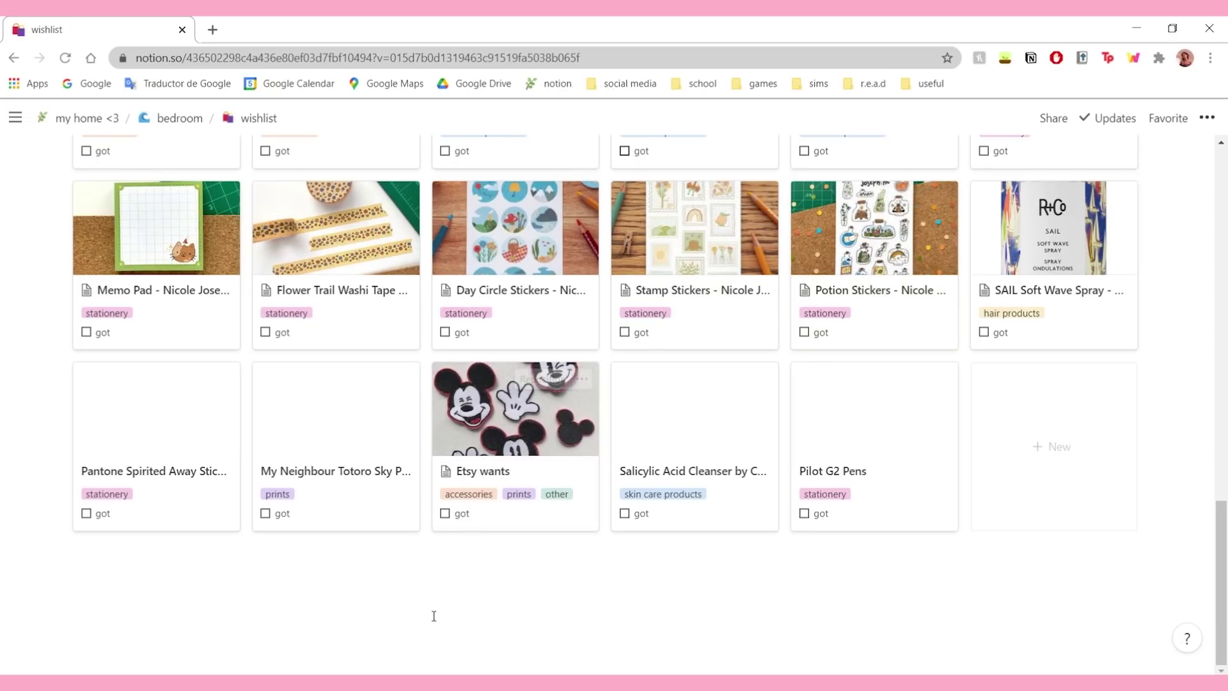
{"action": "scroll", "coordinate": [889, 402], "scroll_direction": "up", "scroll_amount": 2}
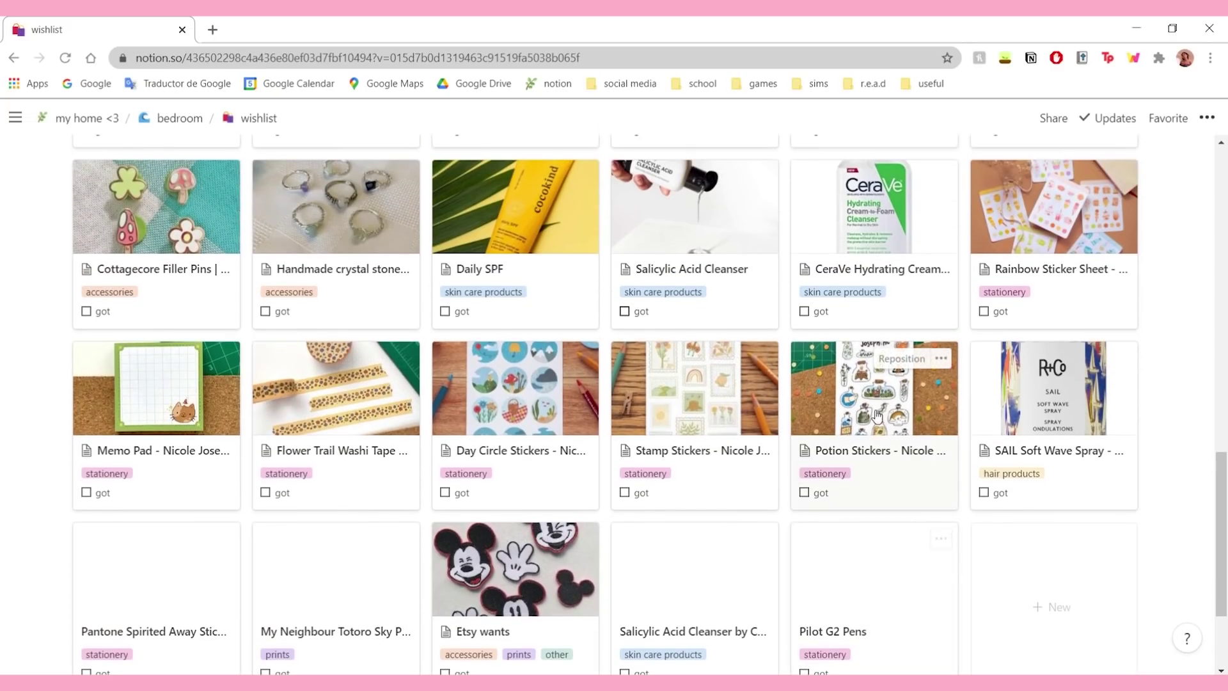
{"action": "scroll", "coordinate": [889, 402], "scroll_direction": "up", "scroll_amount": 5}
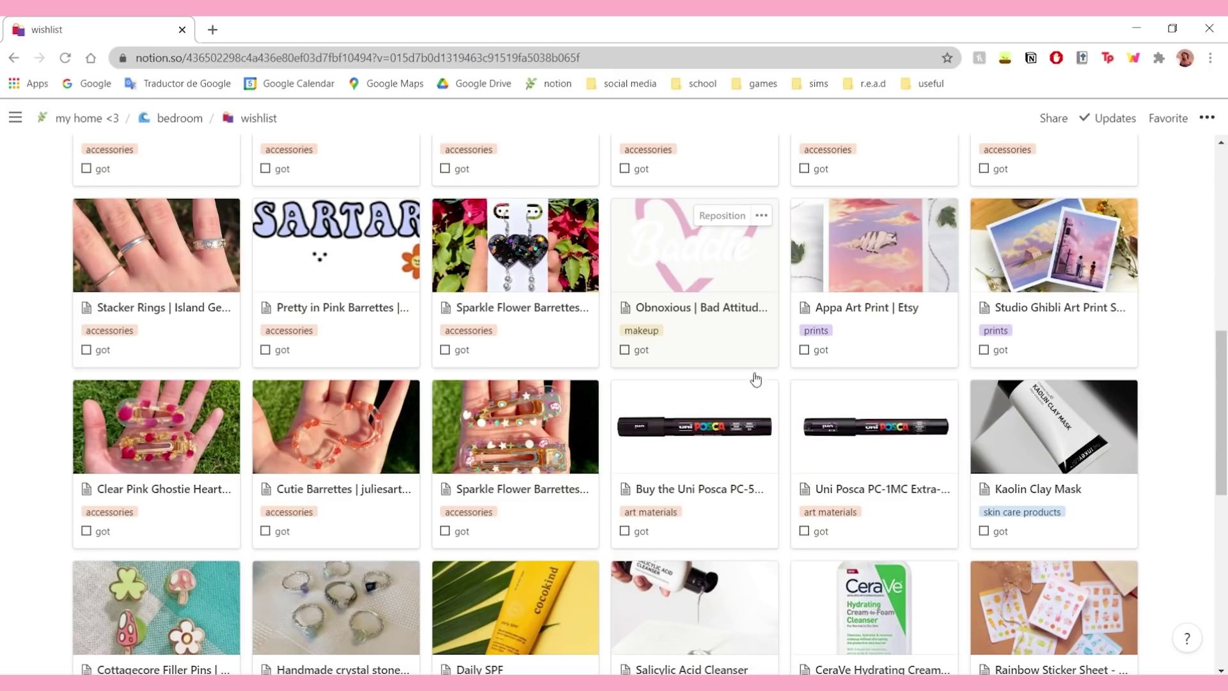
{"action": "scroll", "coordinate": [742, 370], "scroll_direction": "up", "scroll_amount": 10}
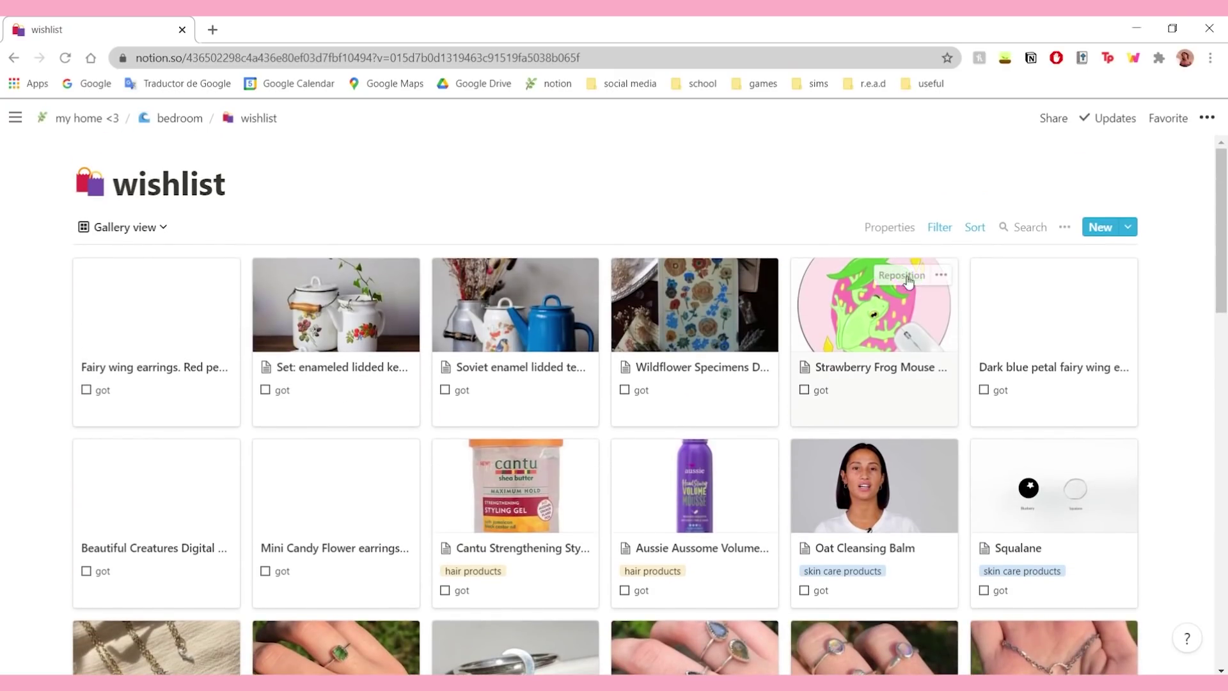
{"action": "scroll", "coordinate": [712, 313], "scroll_direction": "down", "scroll_amount": 3}
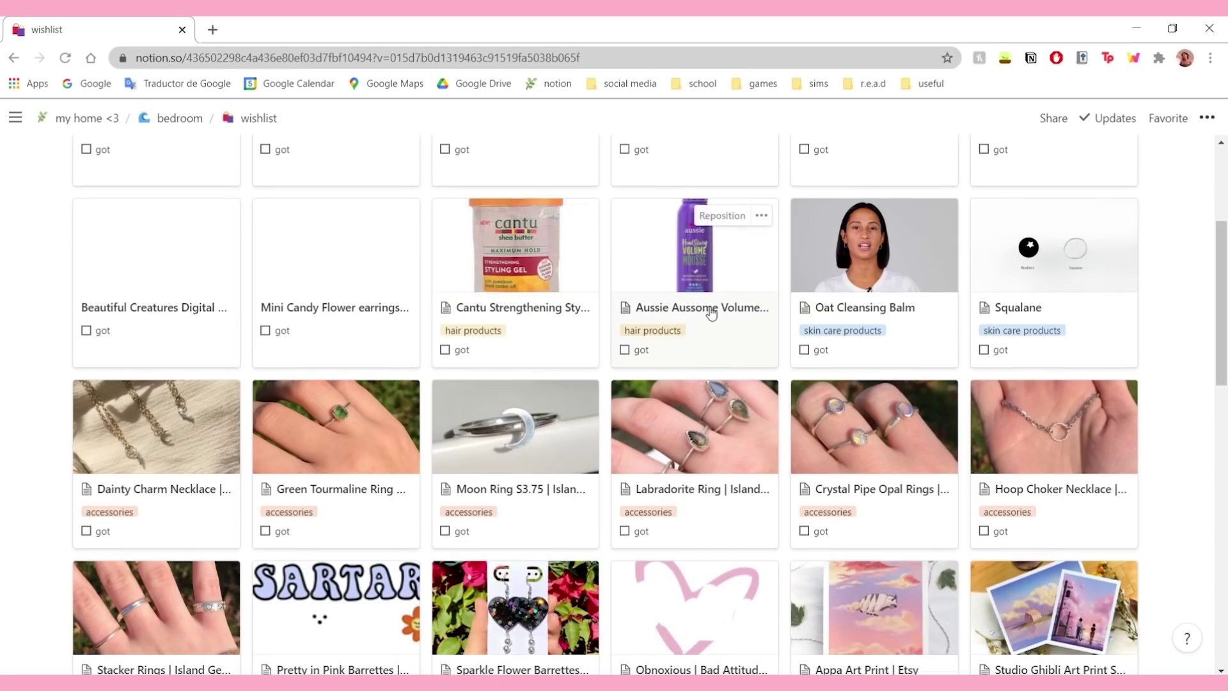
{"action": "left_click", "coordinate": [712, 311]}
{"action": "left_click", "coordinate": [535, 414]}
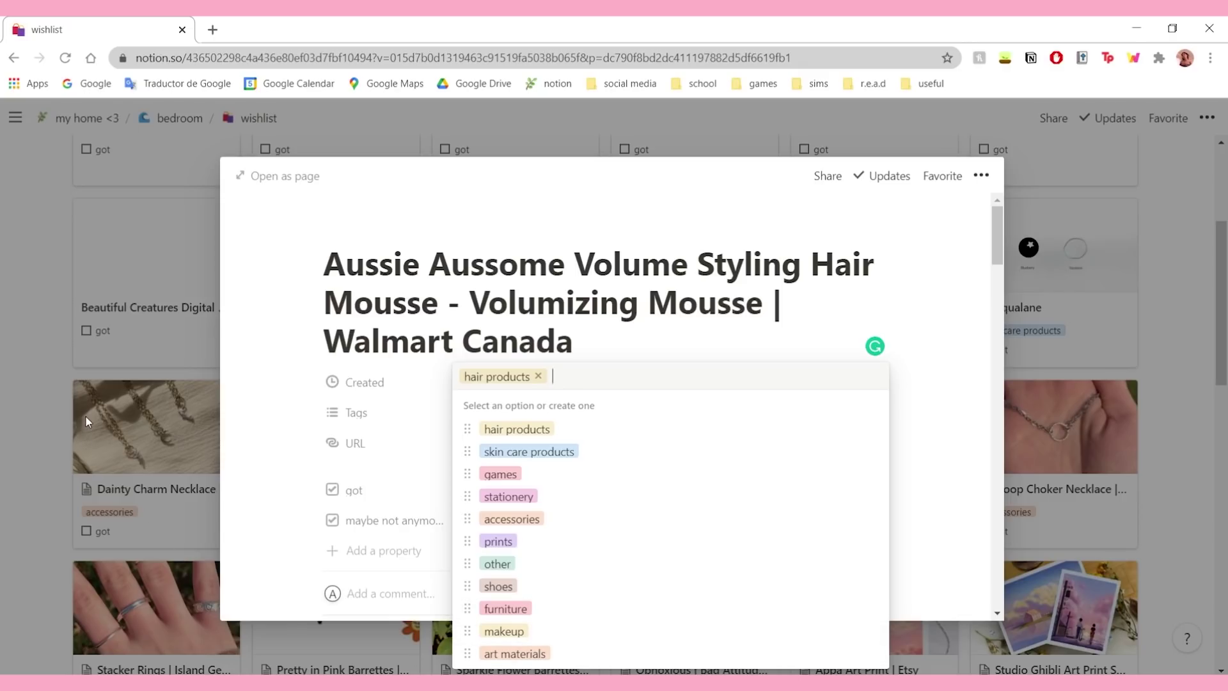
{"action": "key", "text": "Escape"}
{"action": "left_click", "coordinate": [1154, 550]}
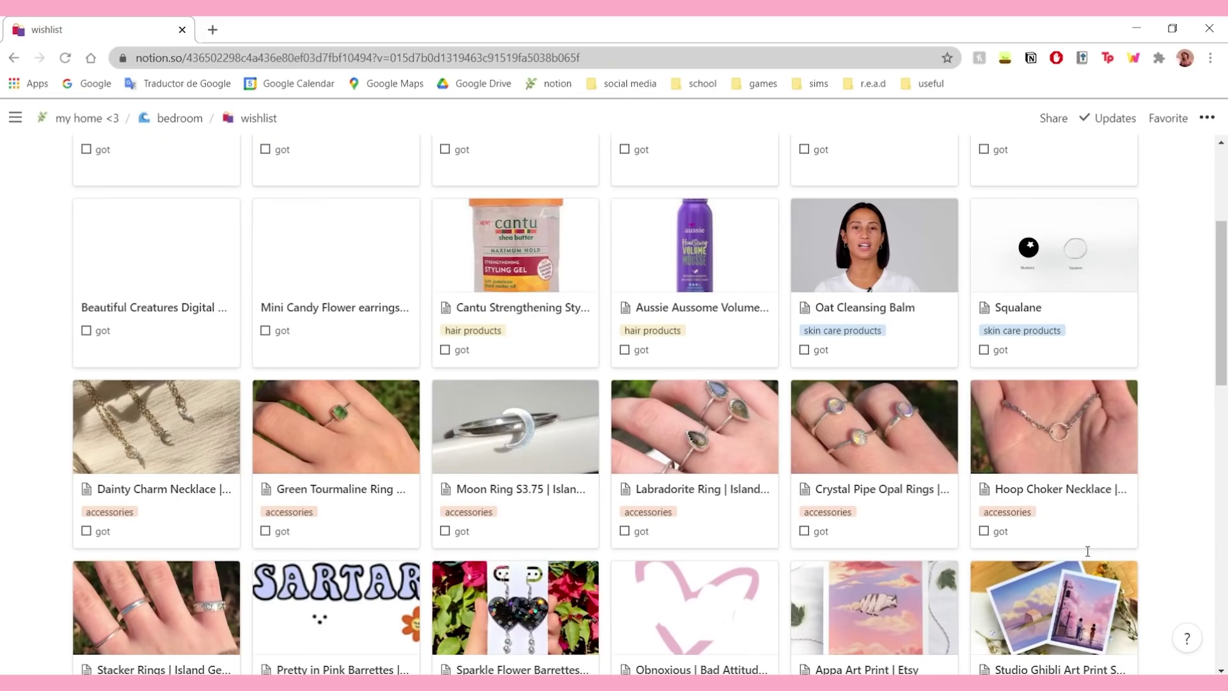
{"action": "scroll", "coordinate": [845, 541], "scroll_direction": "down", "scroll_amount": 2}
{"action": "scroll", "coordinate": [845, 540], "scroll_direction": "up", "scroll_amount": 5}
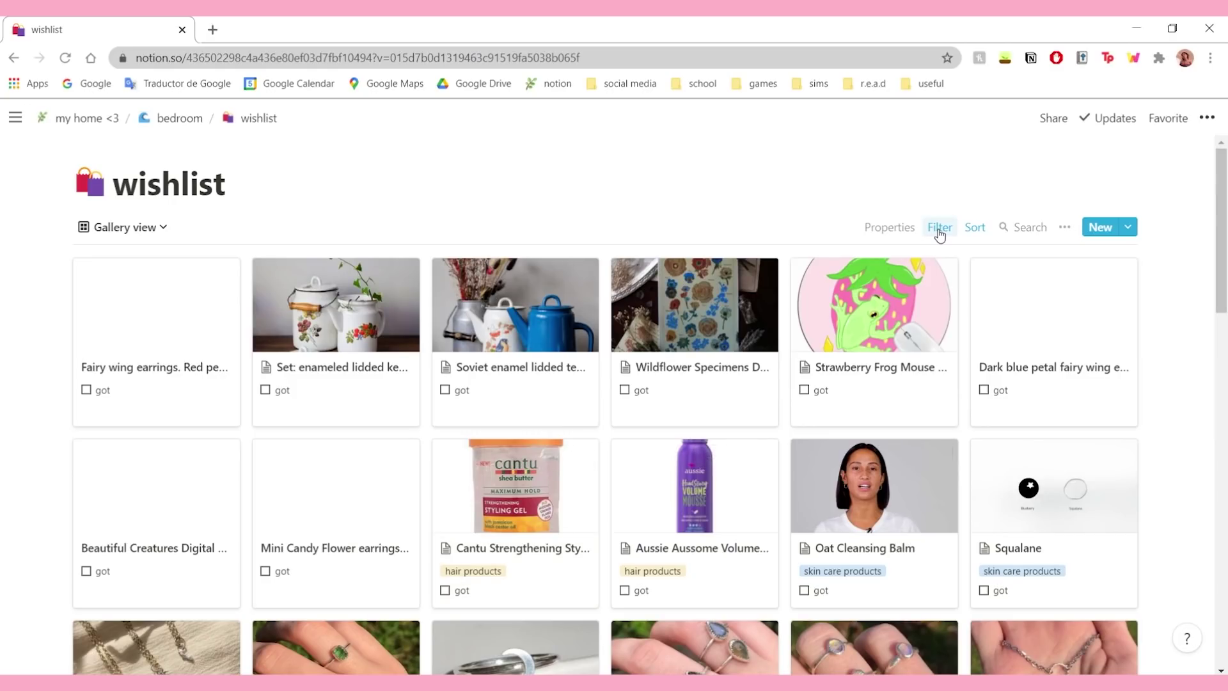
{"action": "scroll", "coordinate": [938, 238], "scroll_direction": "down", "scroll_amount": 6}
{"action": "scroll", "coordinate": [938, 238], "scroll_direction": "up", "scroll_amount": 6}
Step: Add an And filter so the wishlist gallery shows only Tags containing skin care products
{"action": "left_click", "coordinate": [938, 237]}
{"action": "left_click", "coordinate": [781, 324]}
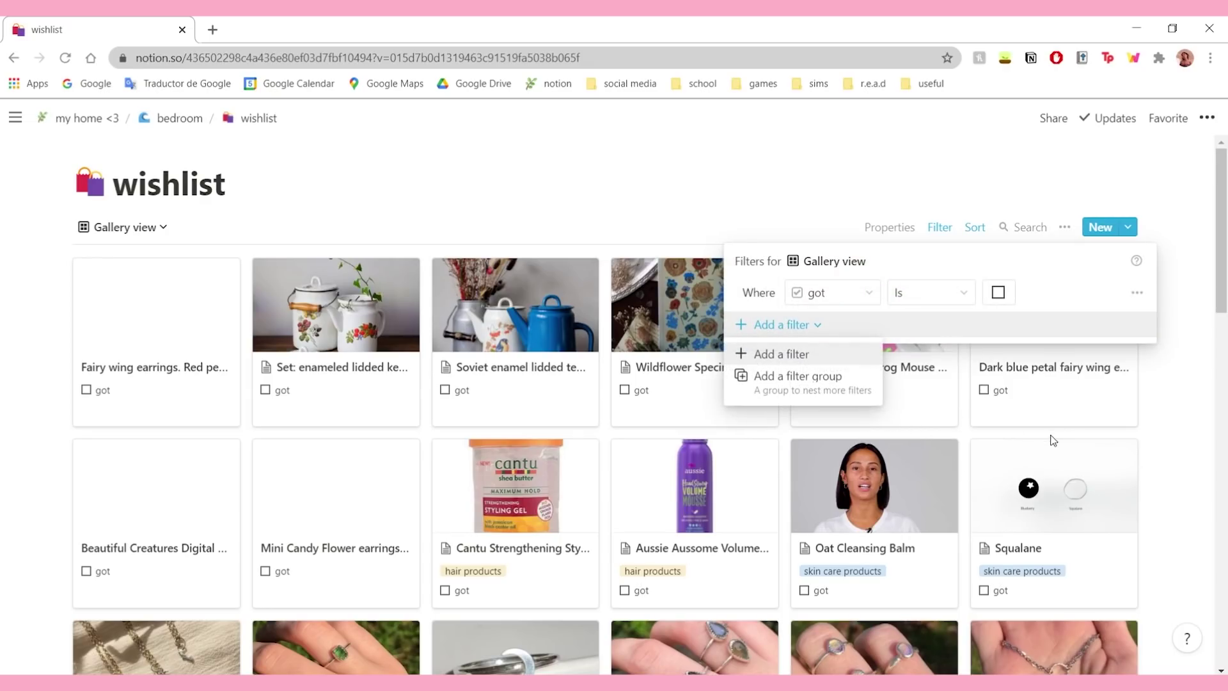
{"action": "left_click", "coordinate": [768, 353]}
{"action": "left_click", "coordinate": [843, 326]}
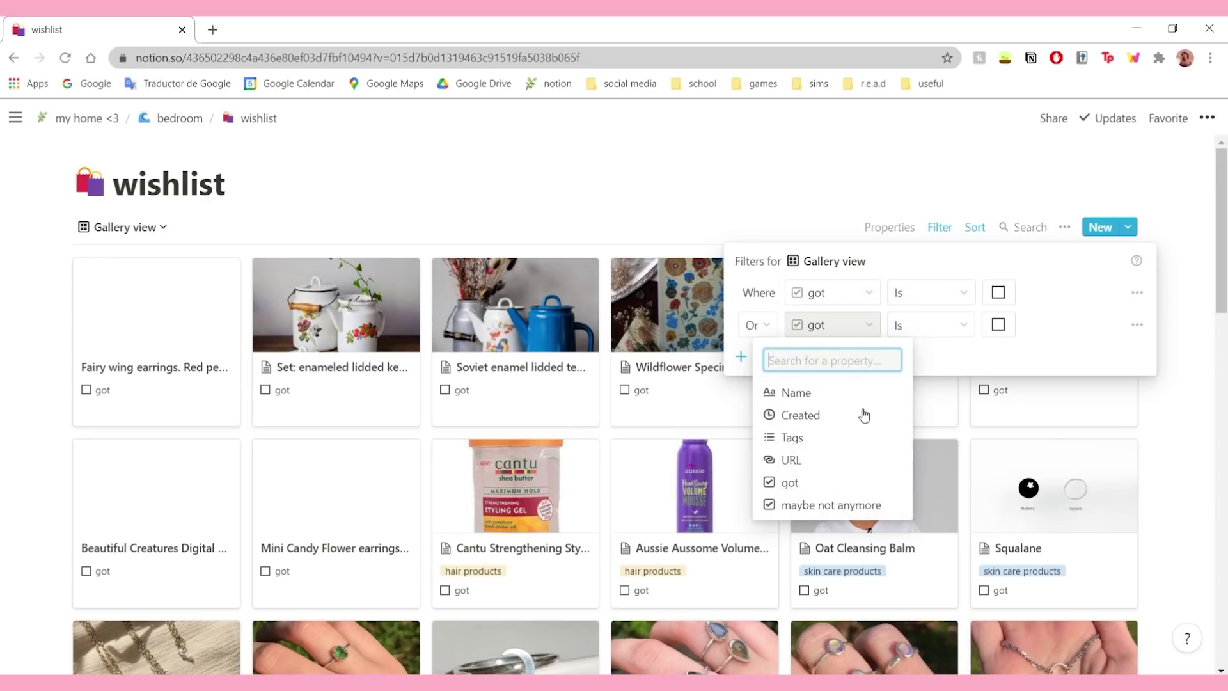
{"action": "left_click", "coordinate": [792, 435]}
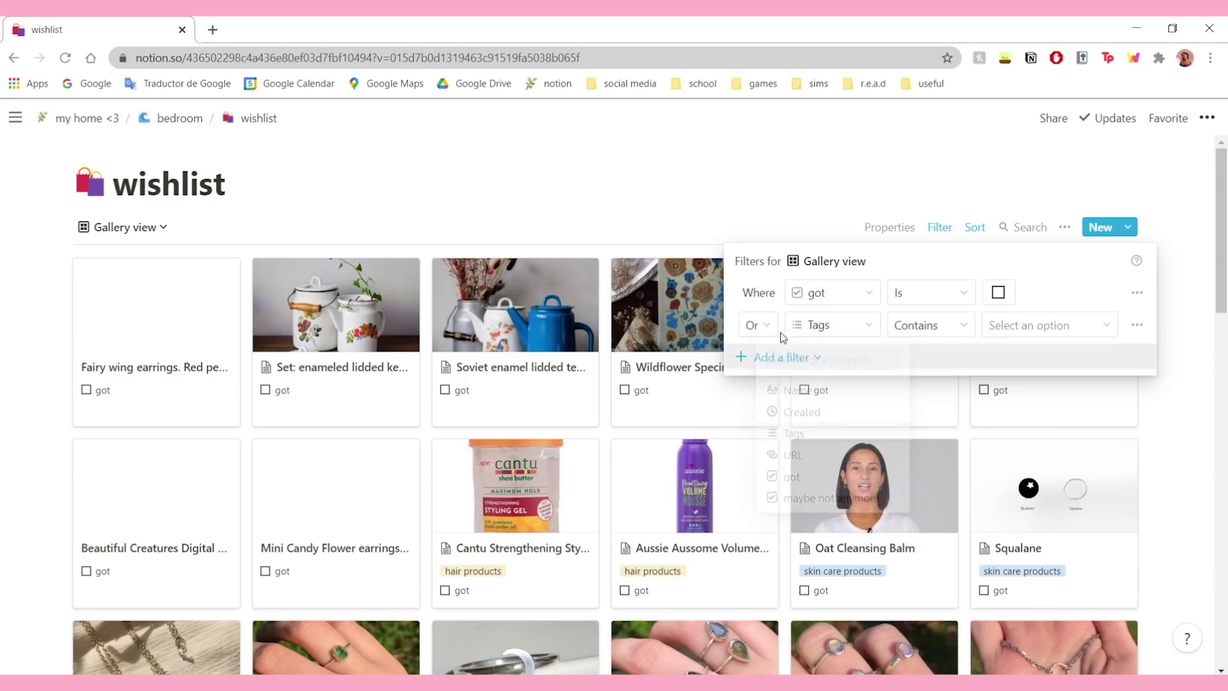
{"action": "left_click", "coordinate": [758, 325]}
{"action": "left_click", "coordinate": [755, 350]}
{"action": "left_click", "coordinate": [1049, 325]}
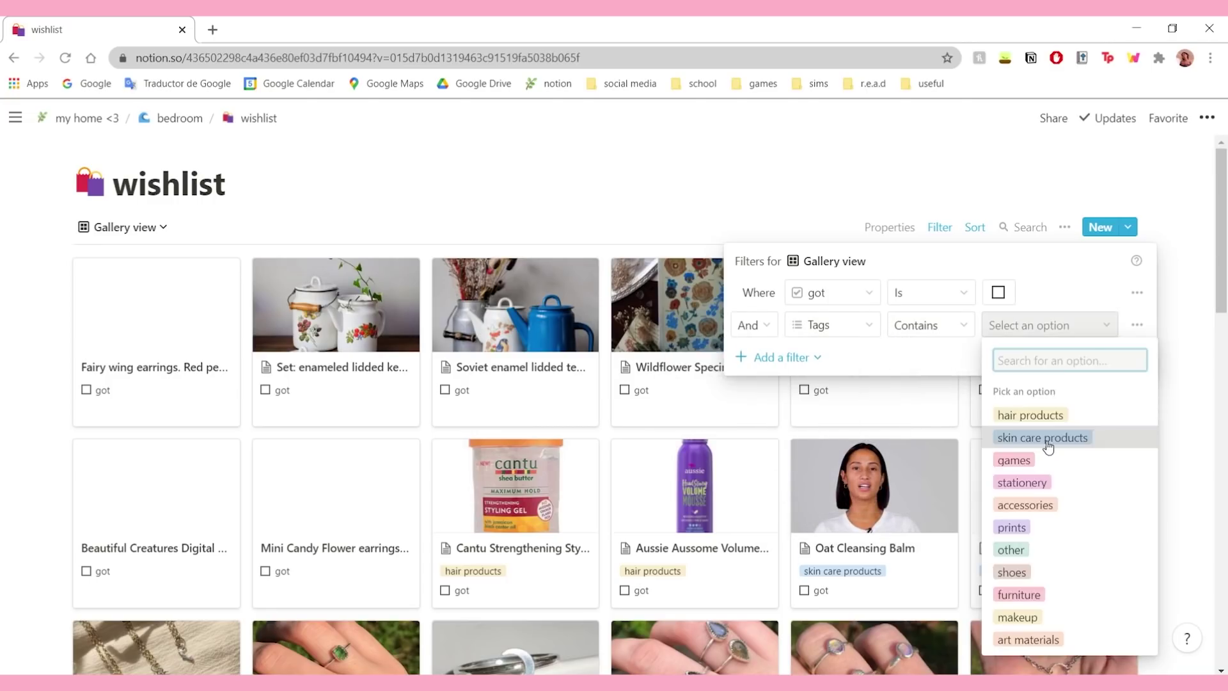
{"action": "left_click", "coordinate": [1048, 442]}
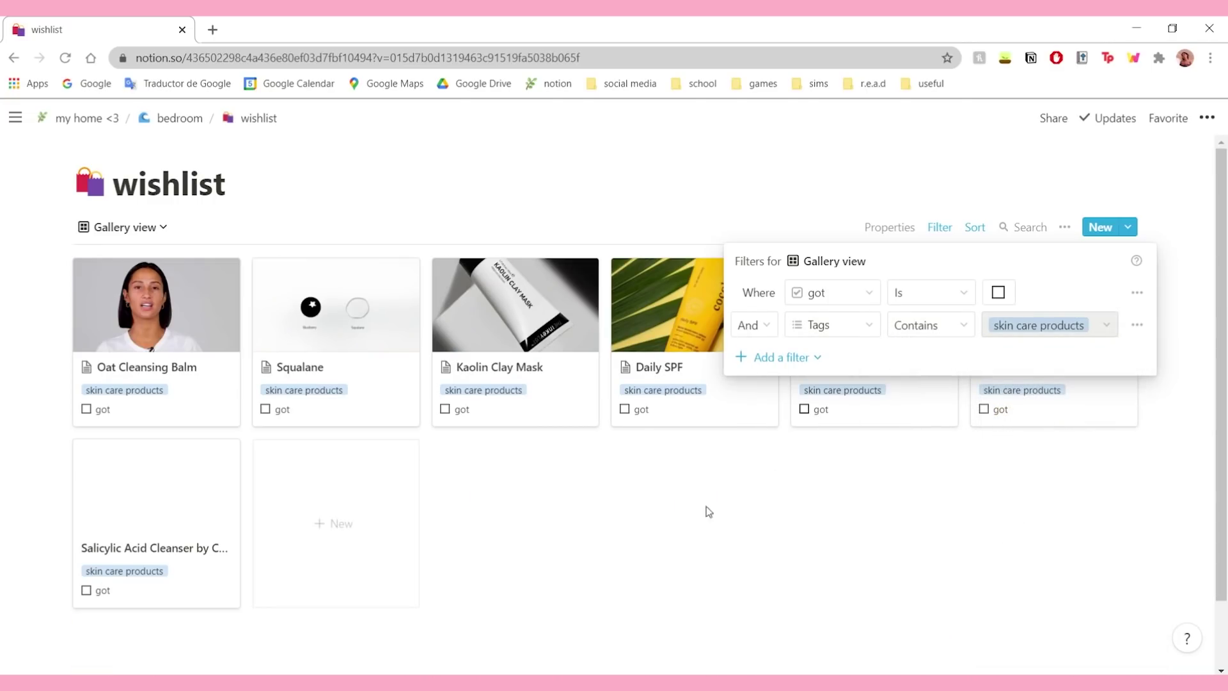
Step: Remove the Tags filter condition and go back to the bedroom page
{"action": "left_click", "coordinate": [1138, 328]}
{"action": "left_click", "coordinate": [1145, 353]}
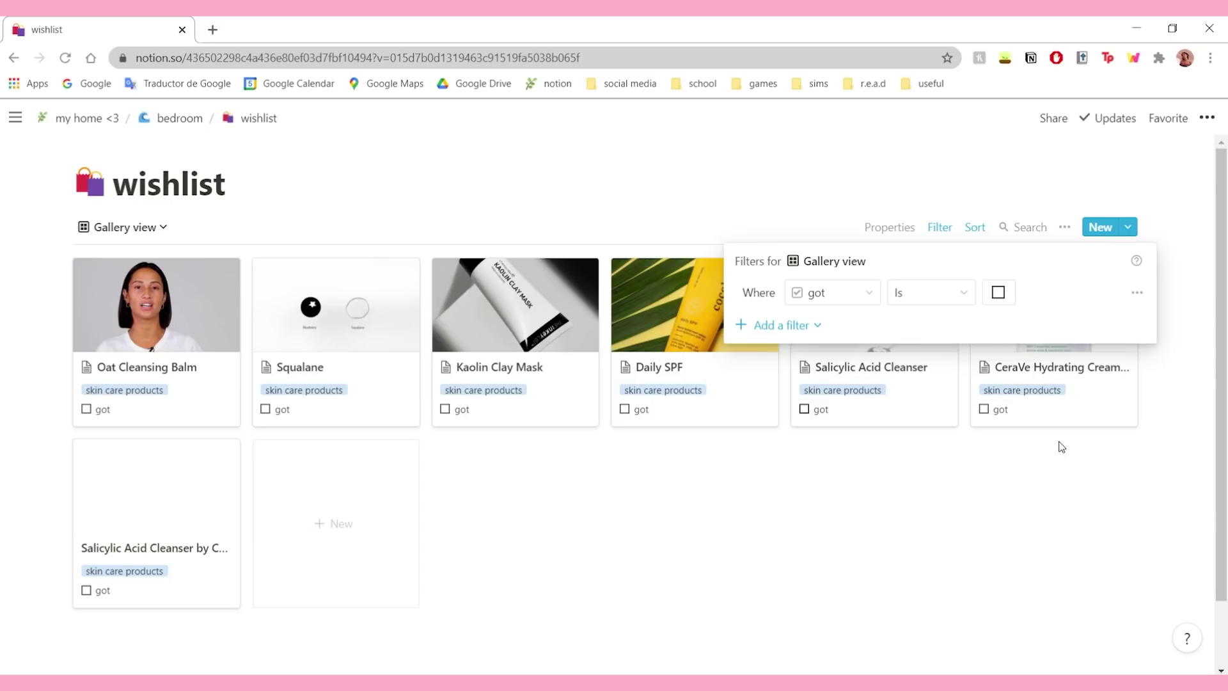
{"action": "left_click", "coordinate": [1026, 524]}
{"action": "left_click", "coordinate": [940, 227]}
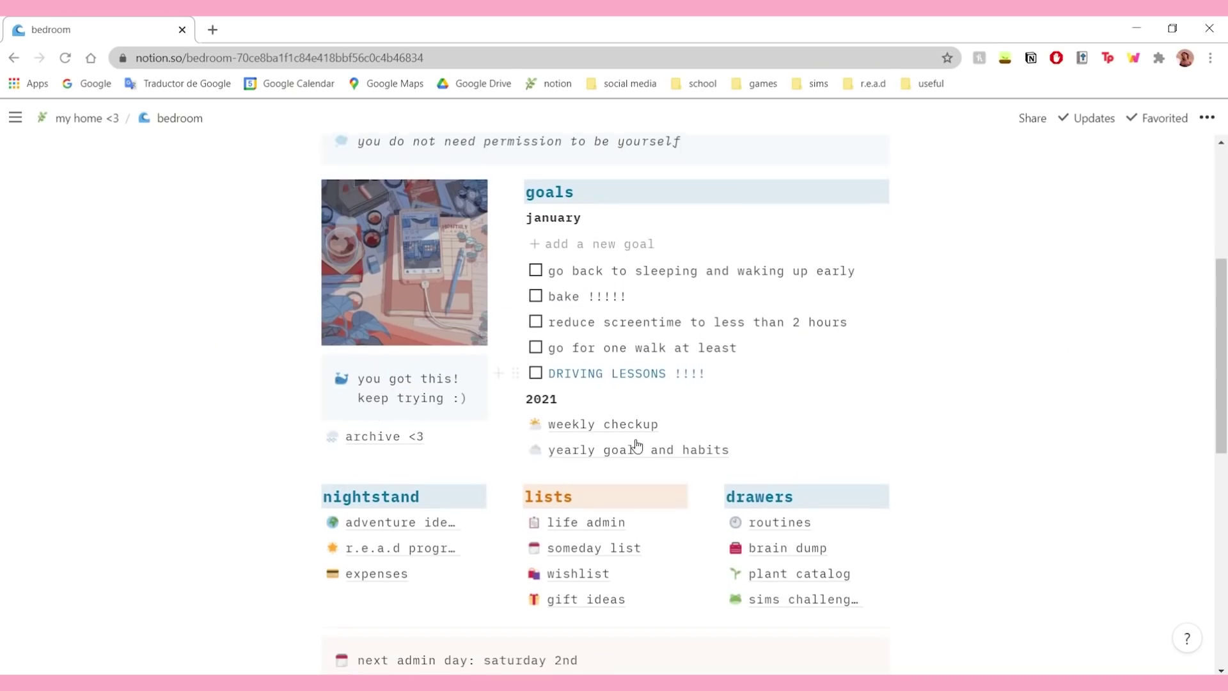
{"action": "scroll", "coordinate": [636, 445], "scroll_direction": "down", "scroll_amount": 3}
{"action": "left_click", "coordinate": [598, 429]}
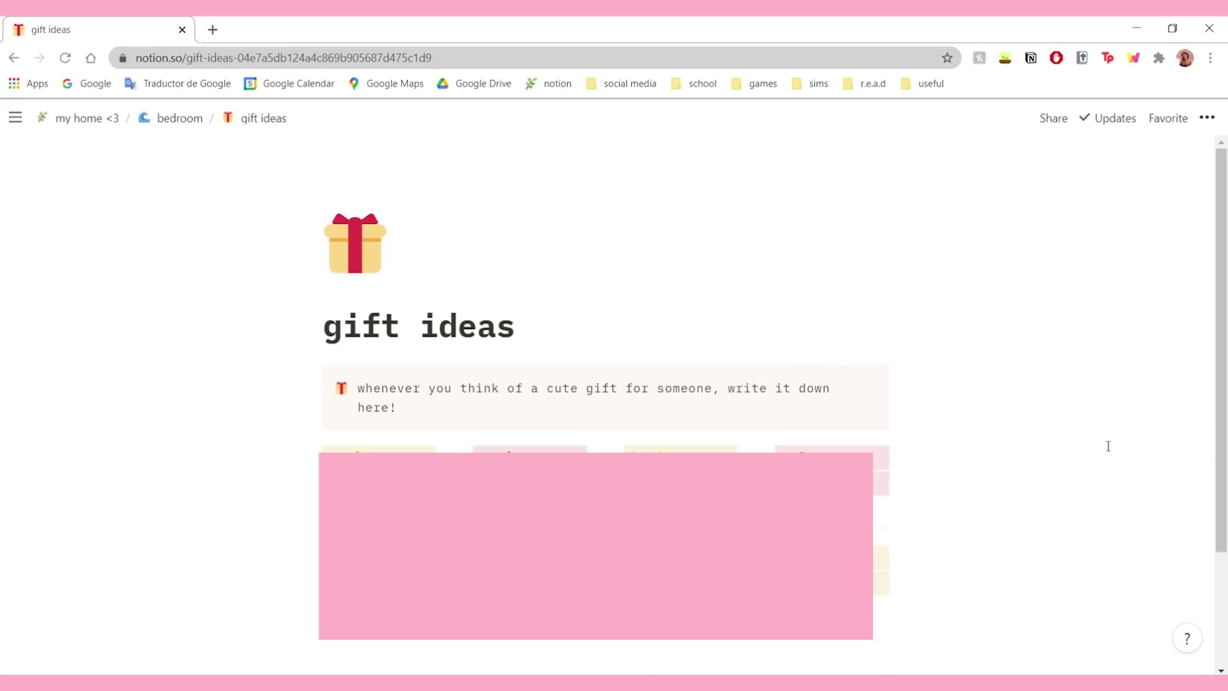
{"action": "left_click", "coordinate": [197, 116]}
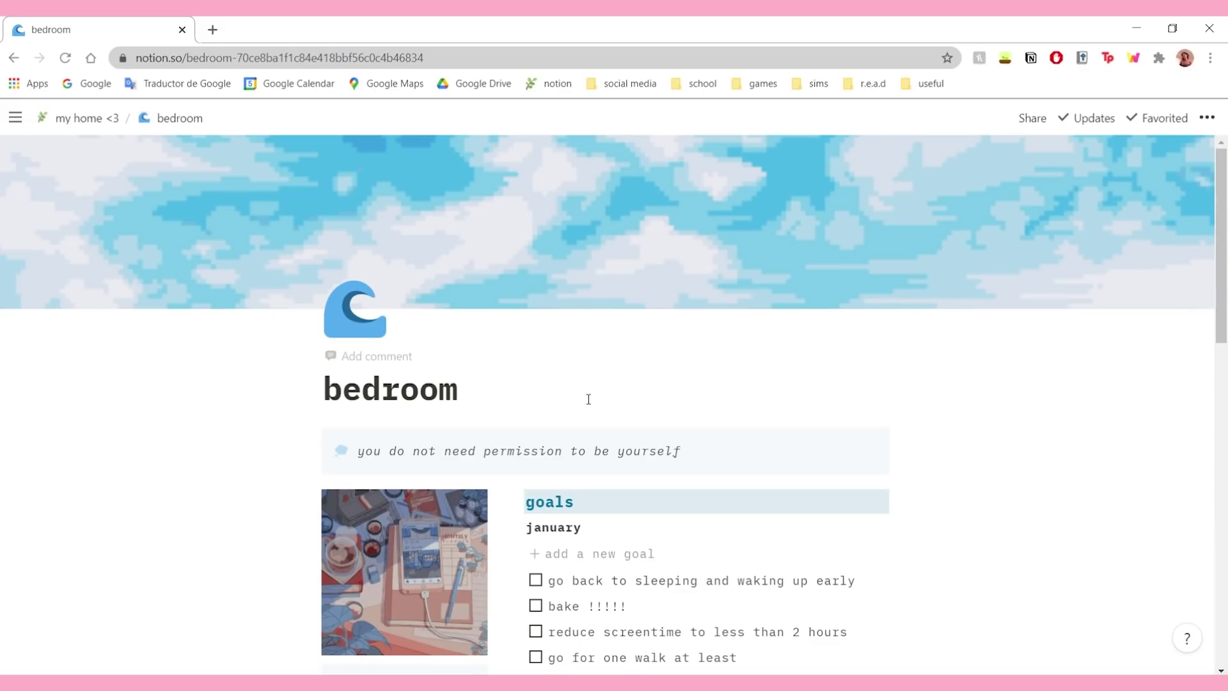
Step: Open the routines link under drawers and scroll through its morning, night and reset routines
{"action": "scroll", "coordinate": [891, 600], "scroll_direction": "down", "scroll_amount": 6}
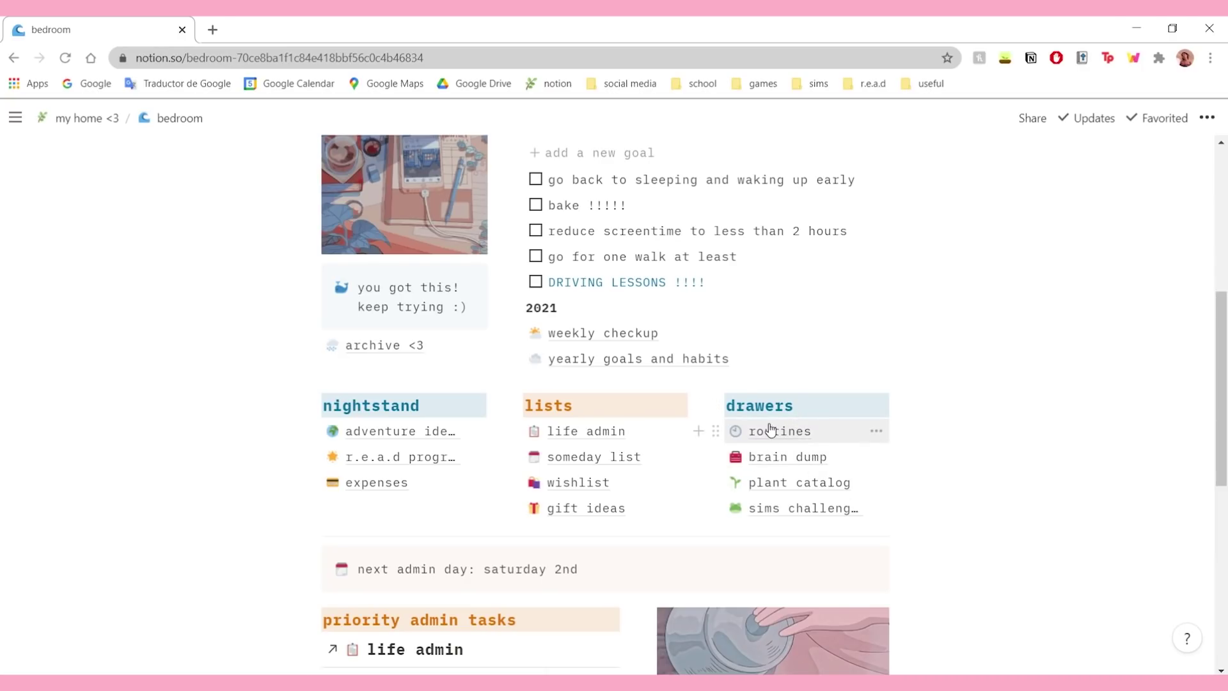
{"action": "left_click", "coordinate": [801, 433]}
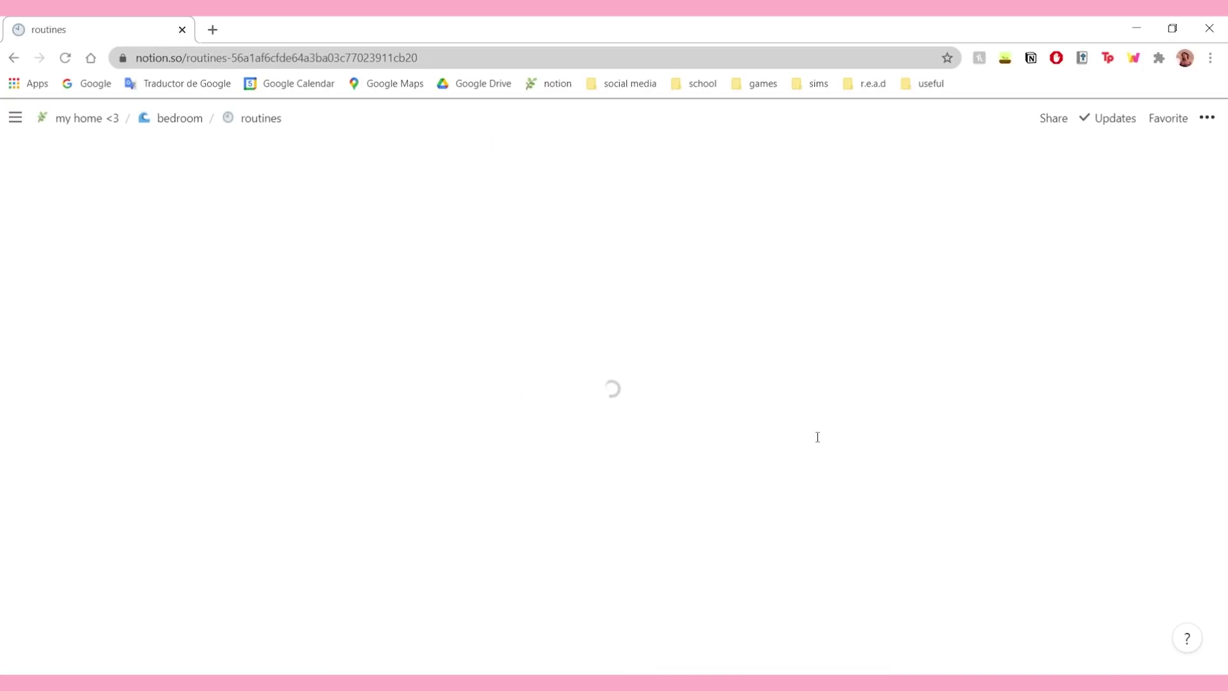
{"action": "scroll", "coordinate": [823, 436], "scroll_direction": "down", "scroll_amount": 2}
{"action": "scroll", "coordinate": [809, 434], "scroll_direction": "down", "scroll_amount": 2}
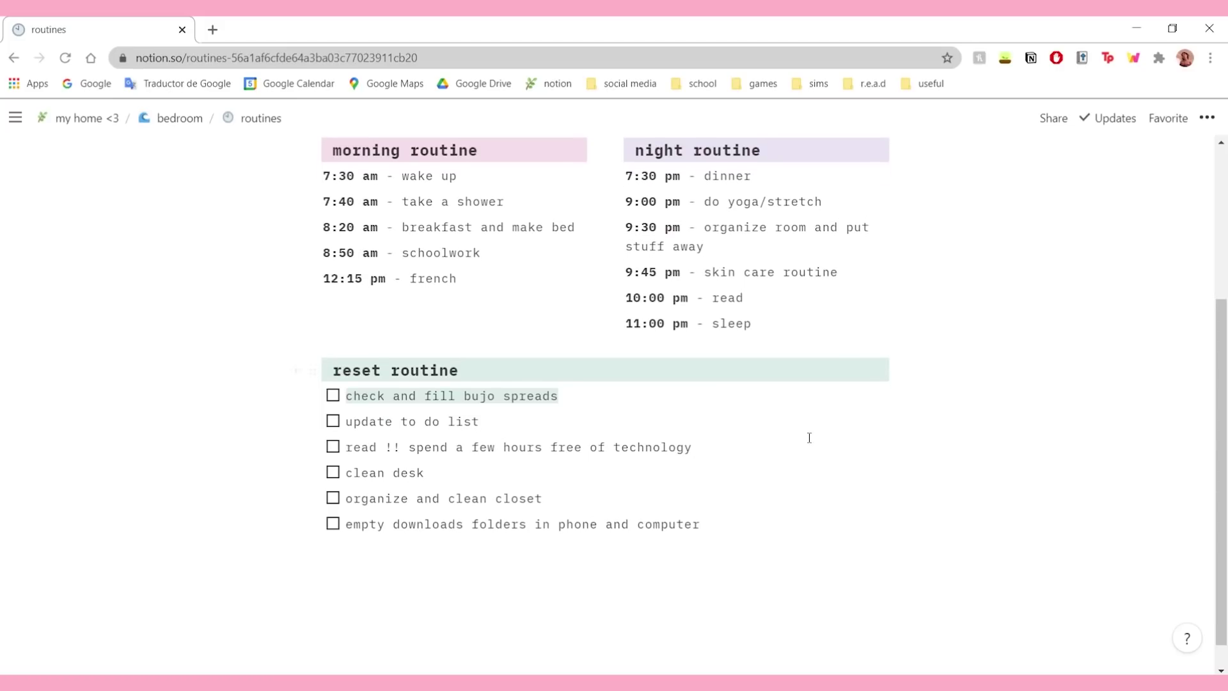
{"action": "scroll", "coordinate": [804, 445], "scroll_direction": "up", "scroll_amount": 4}
{"action": "scroll", "coordinate": [784, 480], "scroll_direction": "down", "scroll_amount": 4}
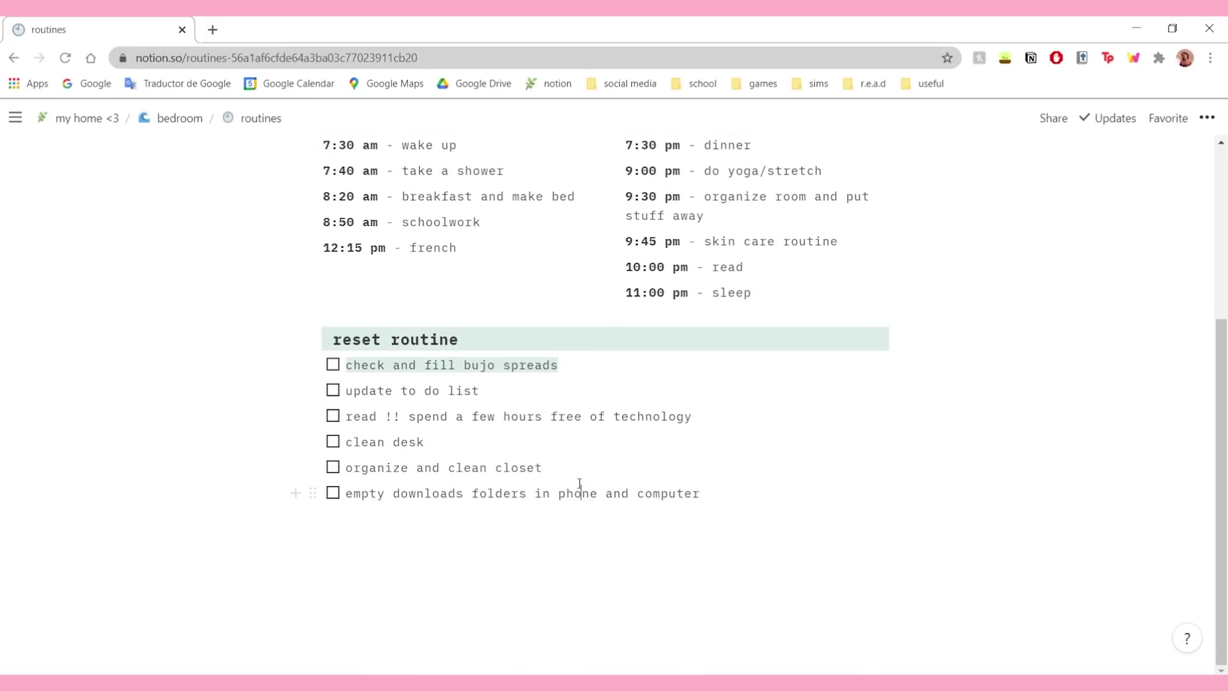
{"action": "scroll", "coordinate": [855, 407], "scroll_direction": "up", "scroll_amount": 4}
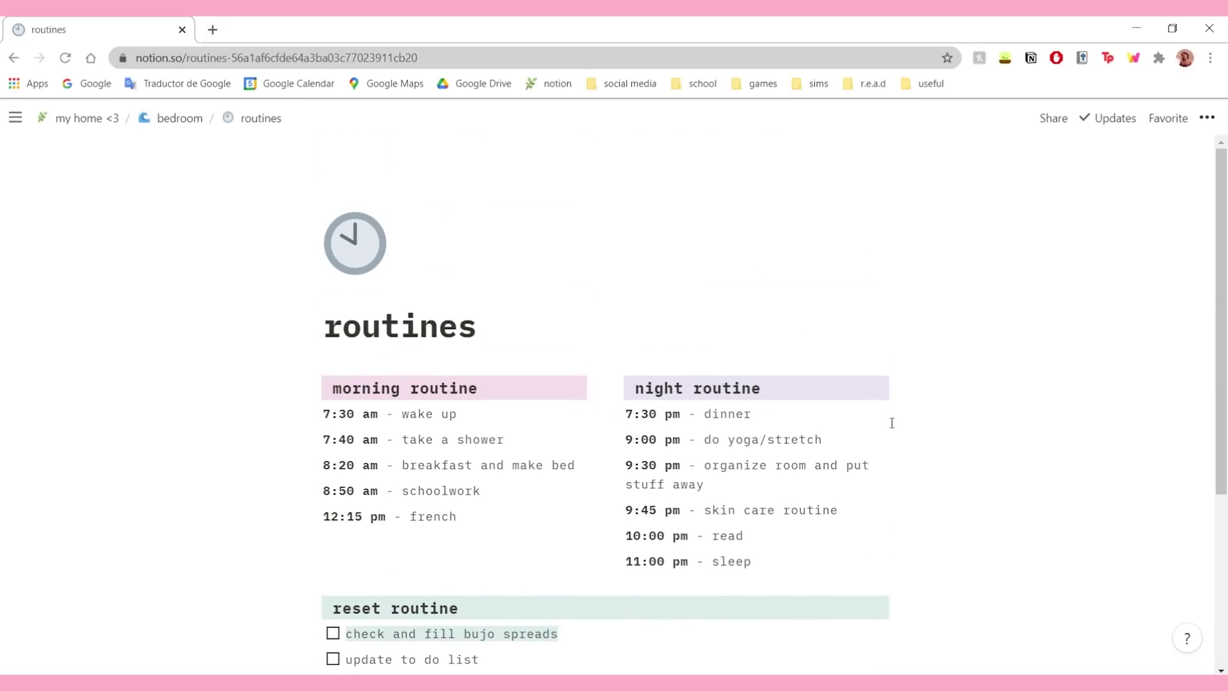
{"action": "scroll", "coordinate": [892, 423], "scroll_direction": "down", "scroll_amount": 1}
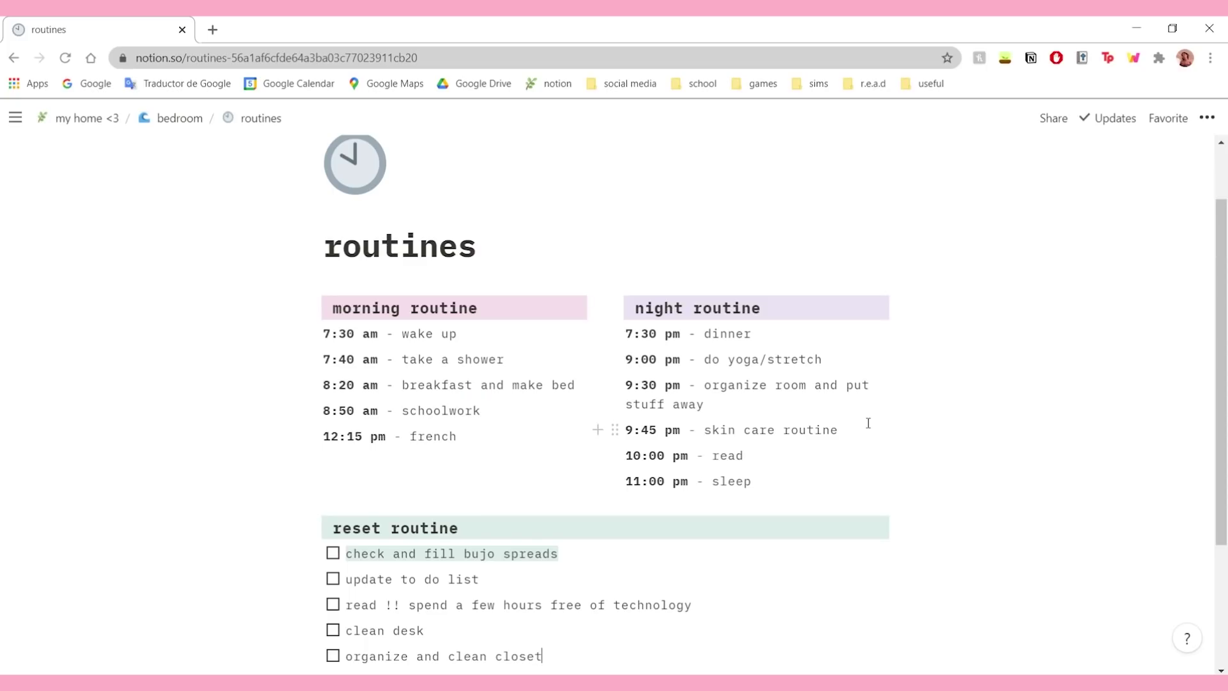